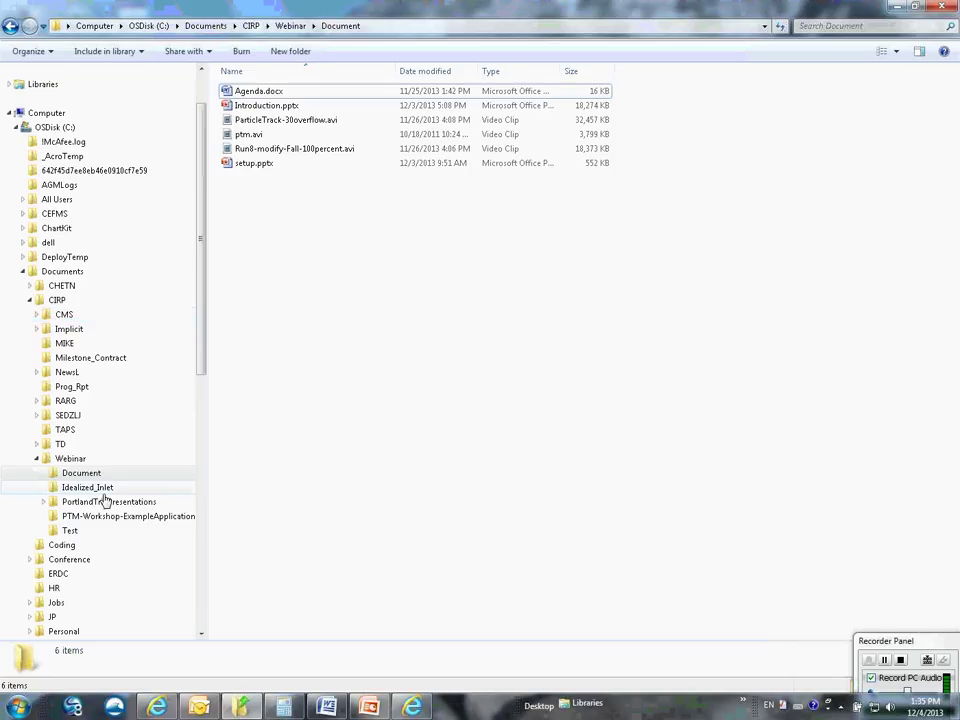
- Look through the model files in the Idealized_Inlet and Test folders under Webinar
click(93, 487)
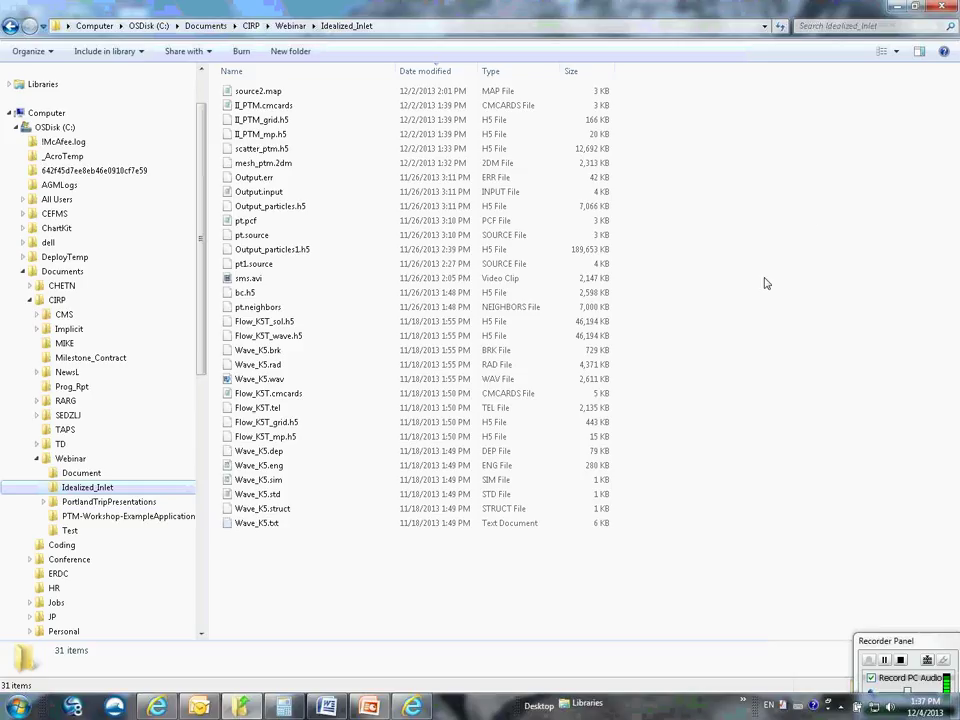
click(70, 531)
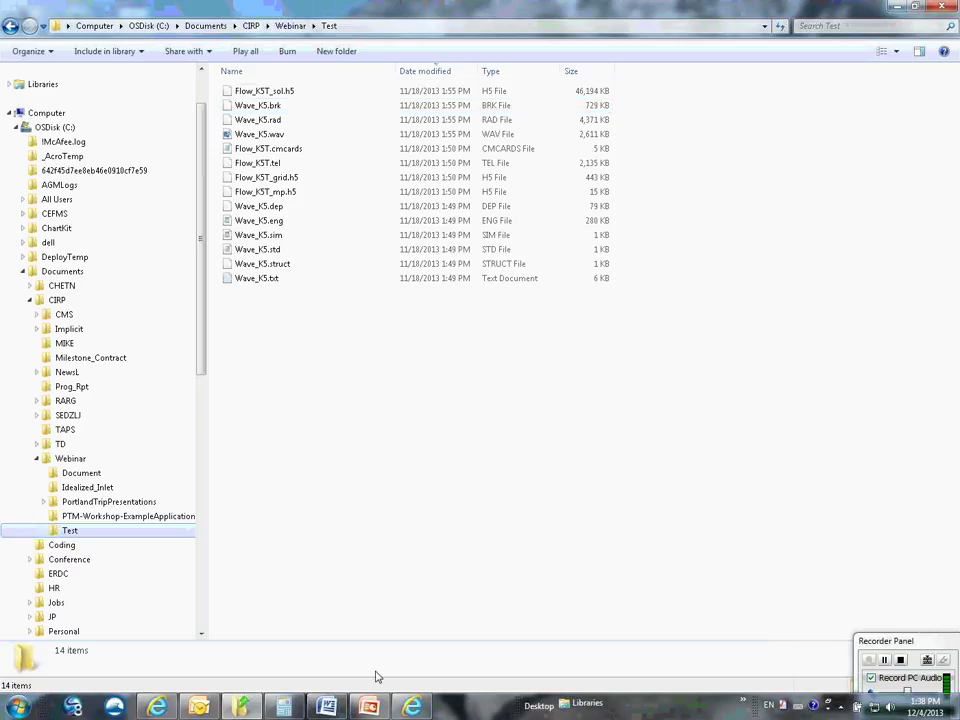
- Open setup.pptx from the Document folder, review its slides up to the third on source attributes, and minimize the presentation
click(88, 475)
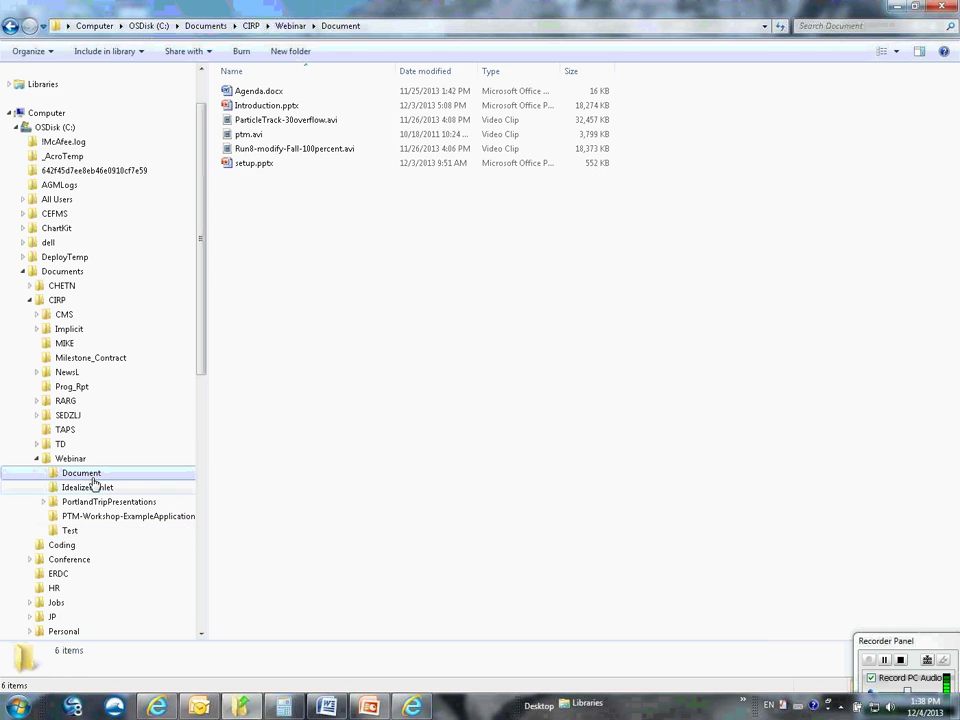
double_click(256, 164)
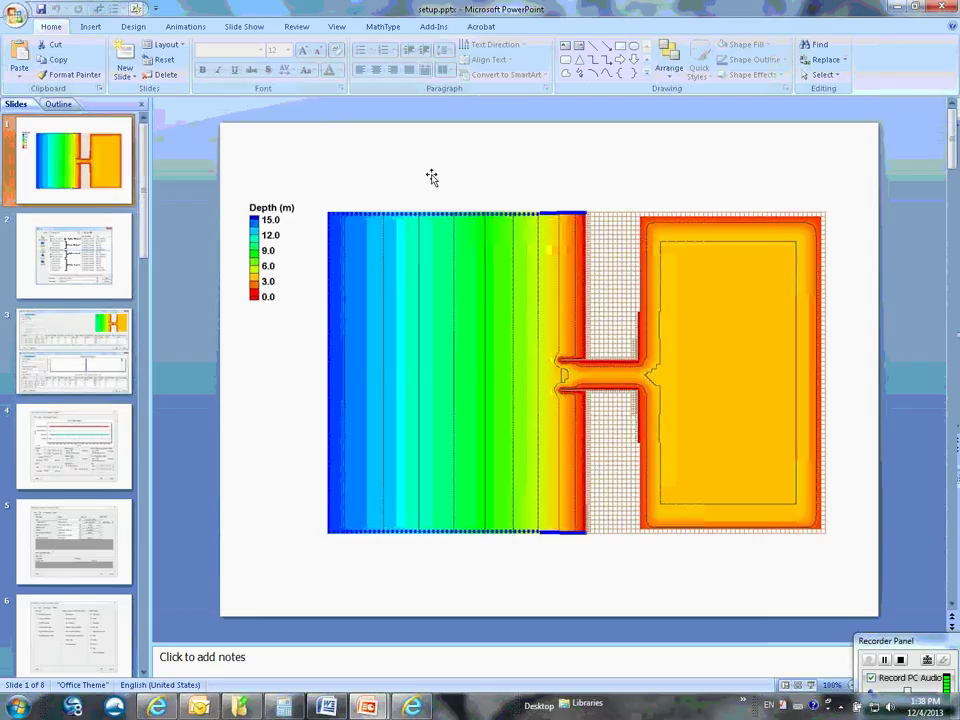
click(63, 294)
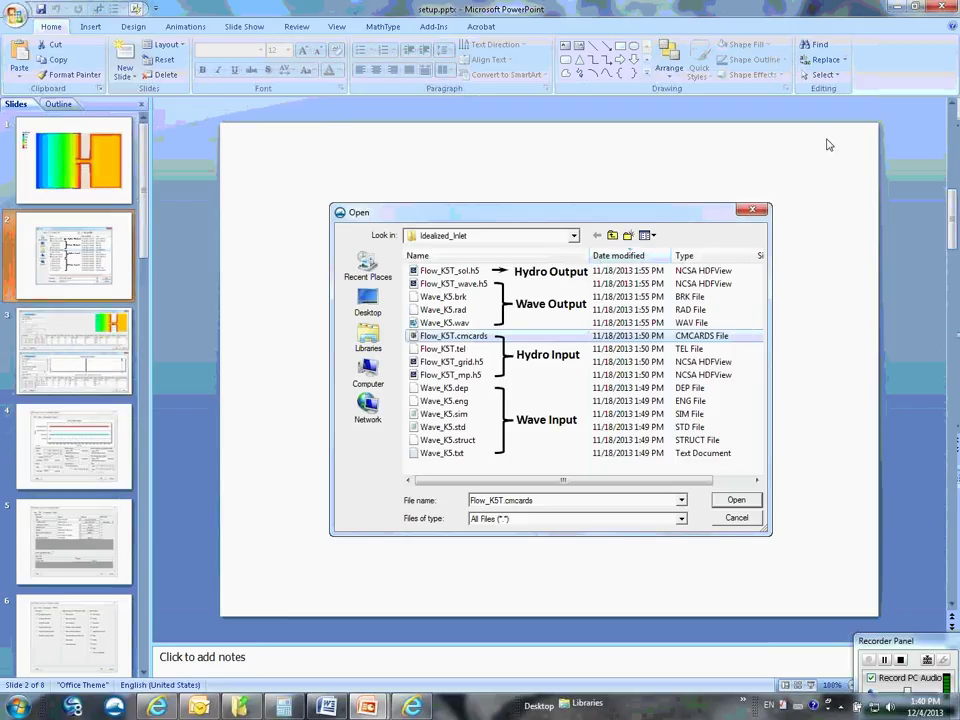
click(86, 395)
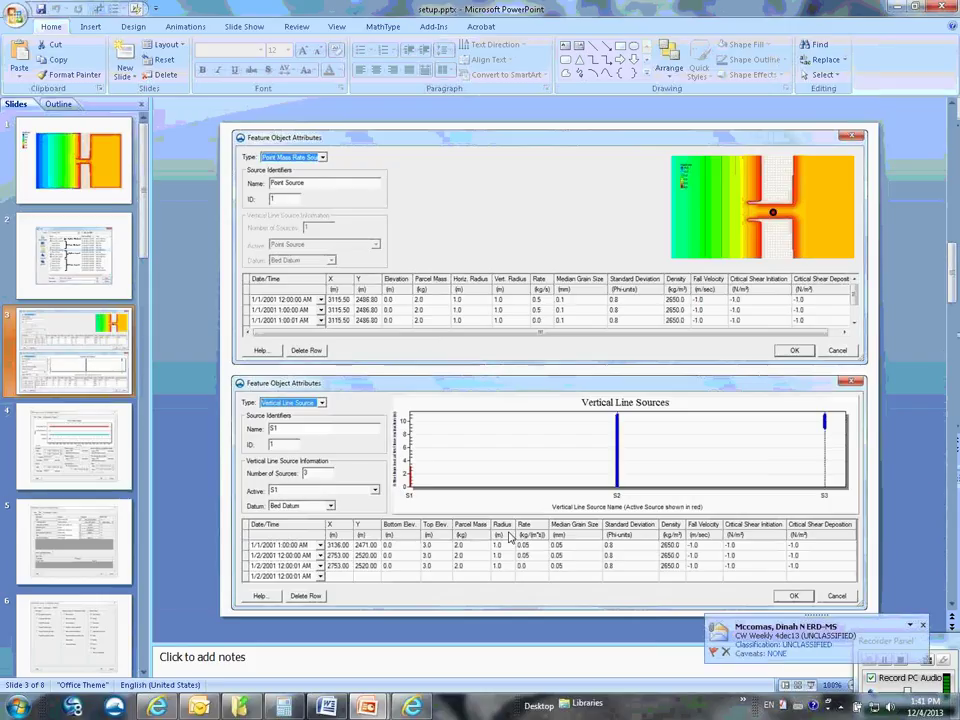
click(893, 8)
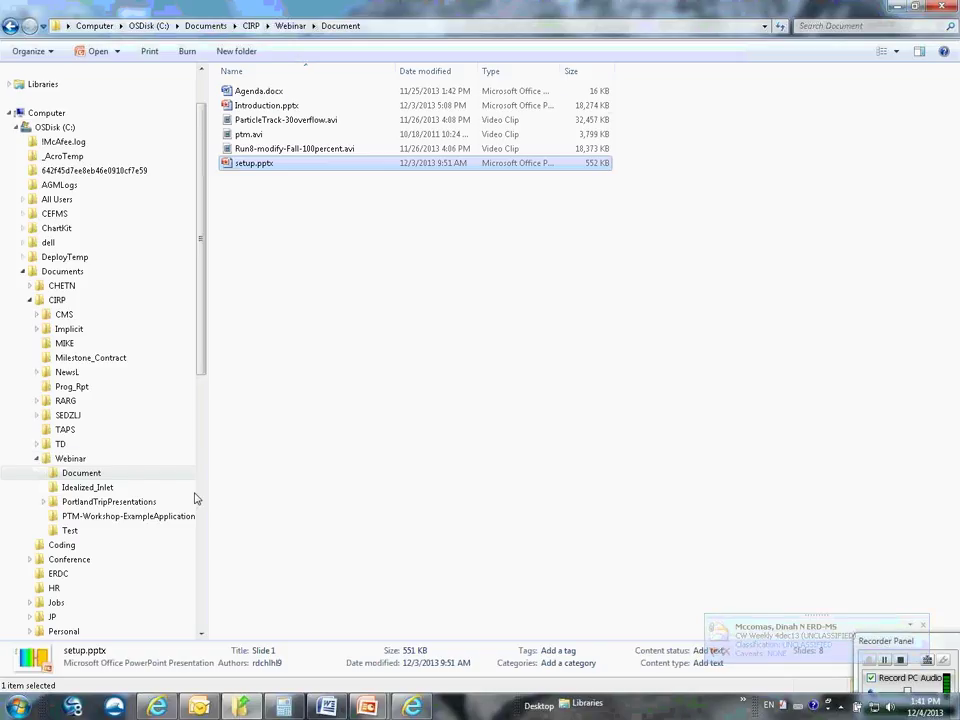
- Switch to SMS, open Flow_K5T.cmcards from the Idealized_Inlet folder and maximize the SMS window
click(78, 531)
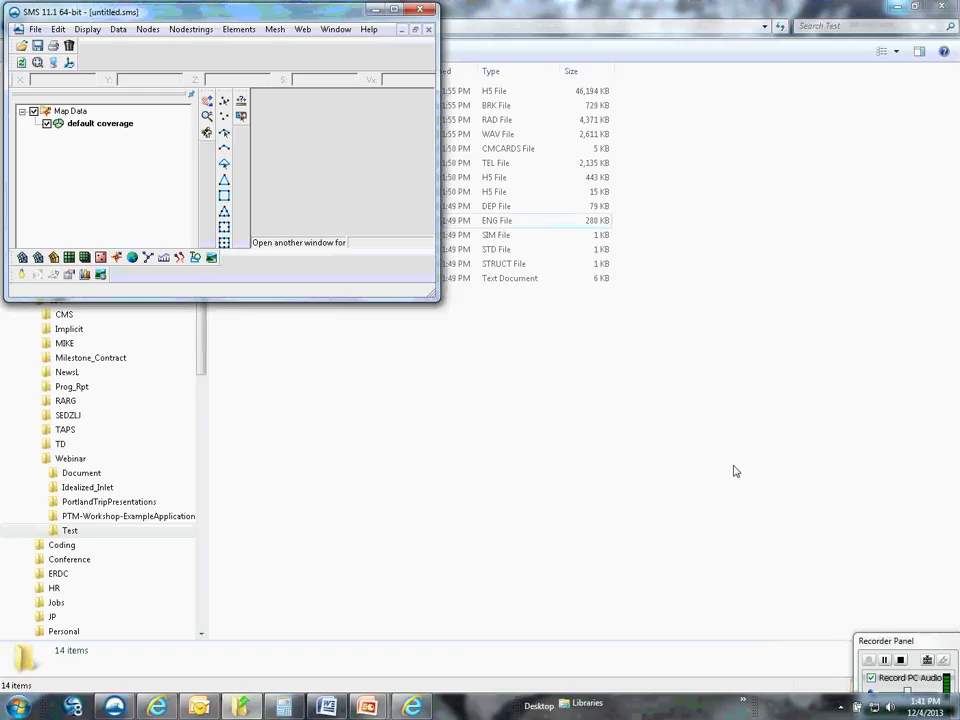
click(258, 450)
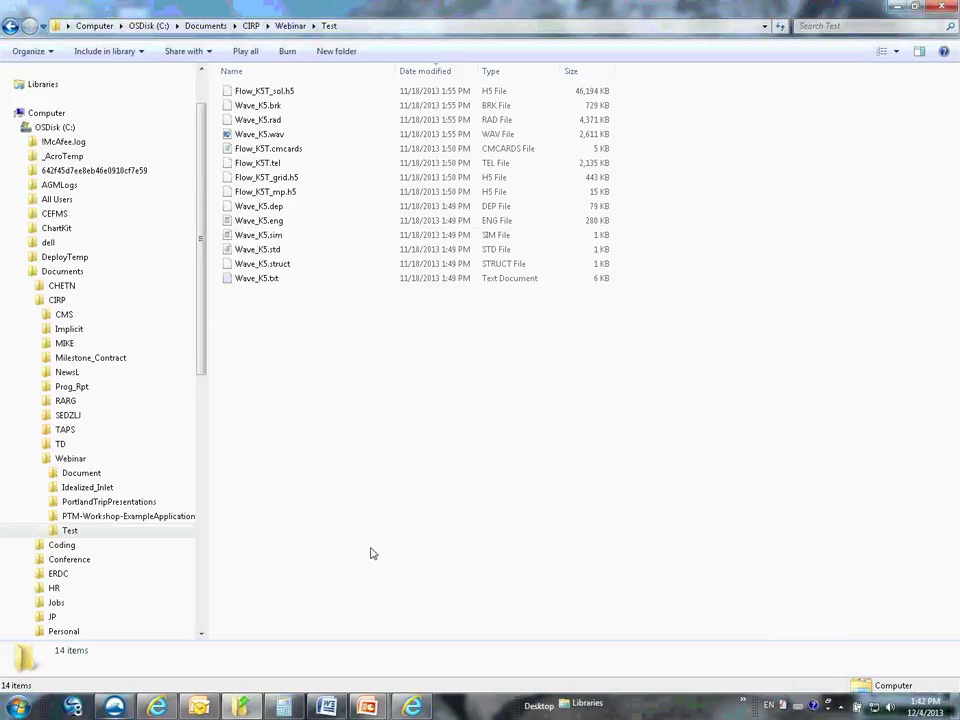
click(115, 707)
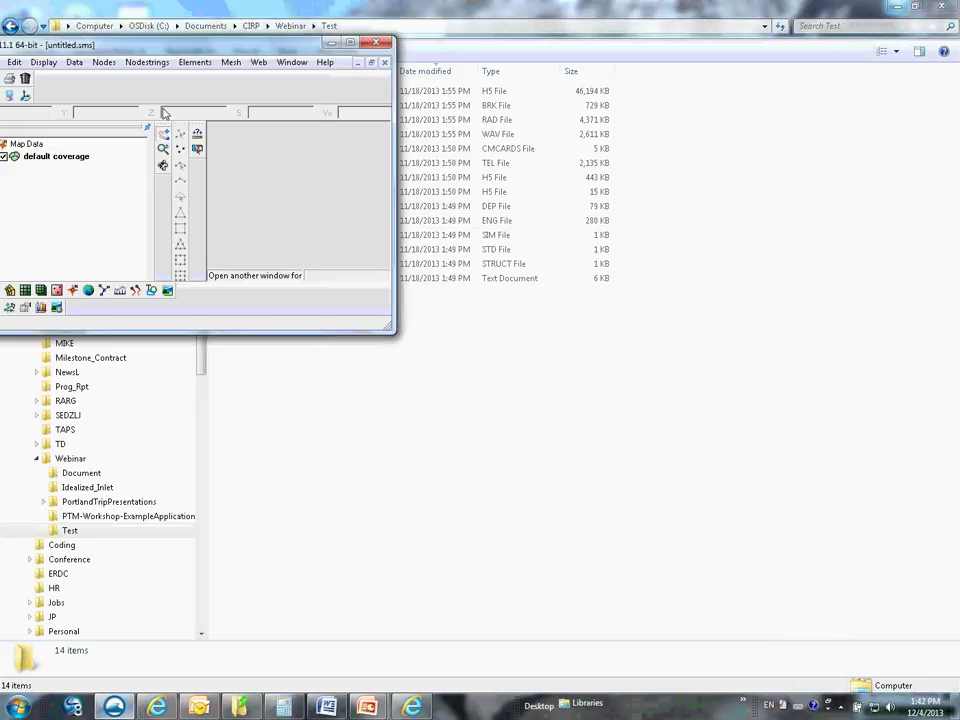
drag(175, 44, 237, 35)
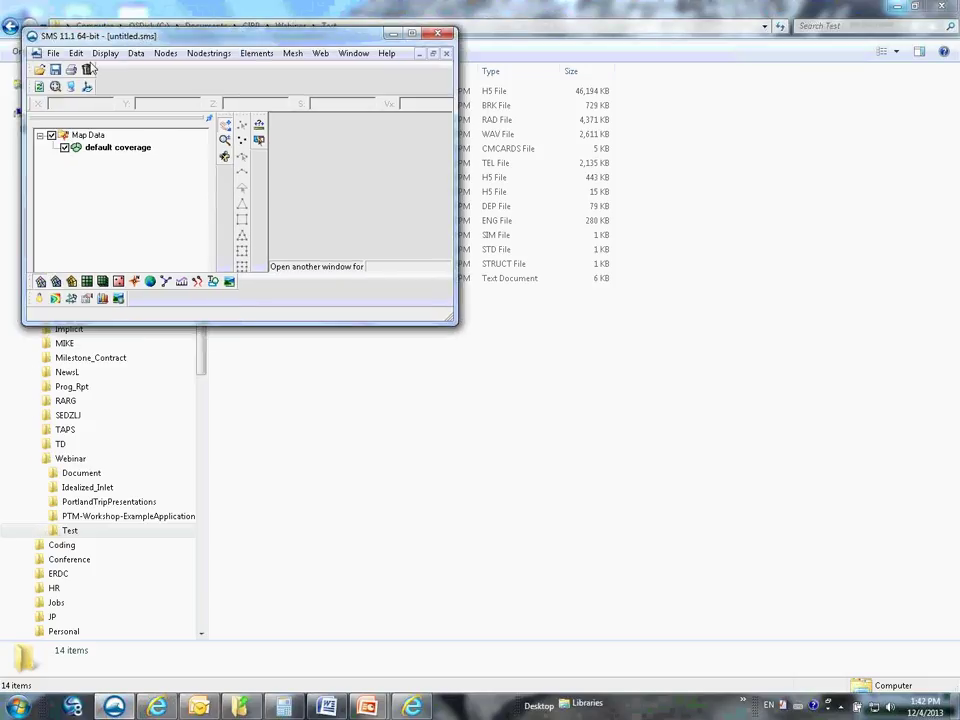
click(52, 53)
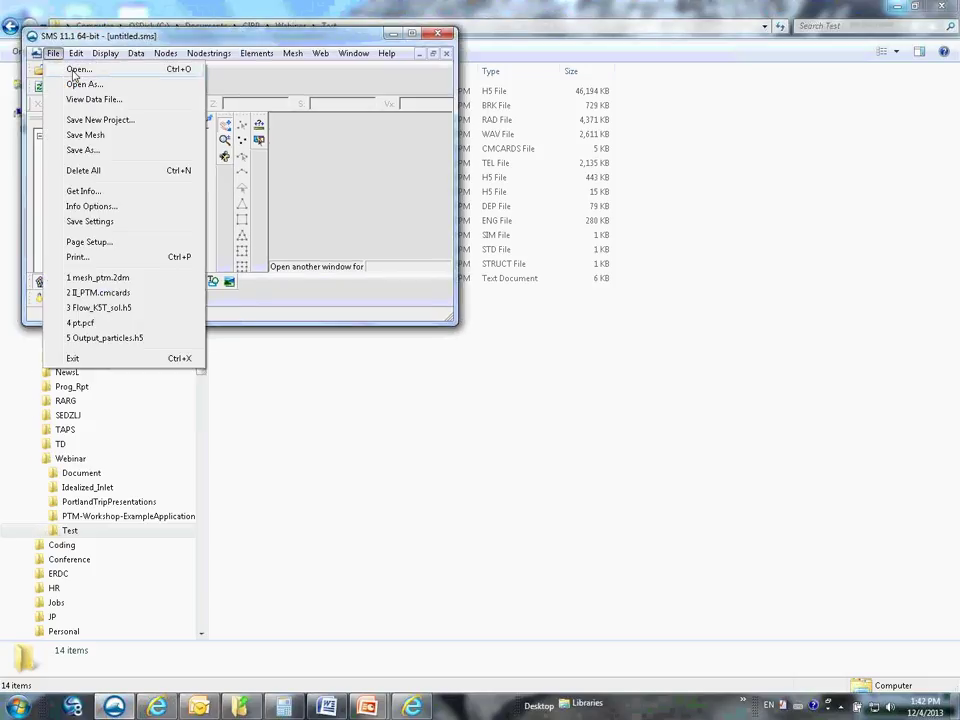
click(75, 69)
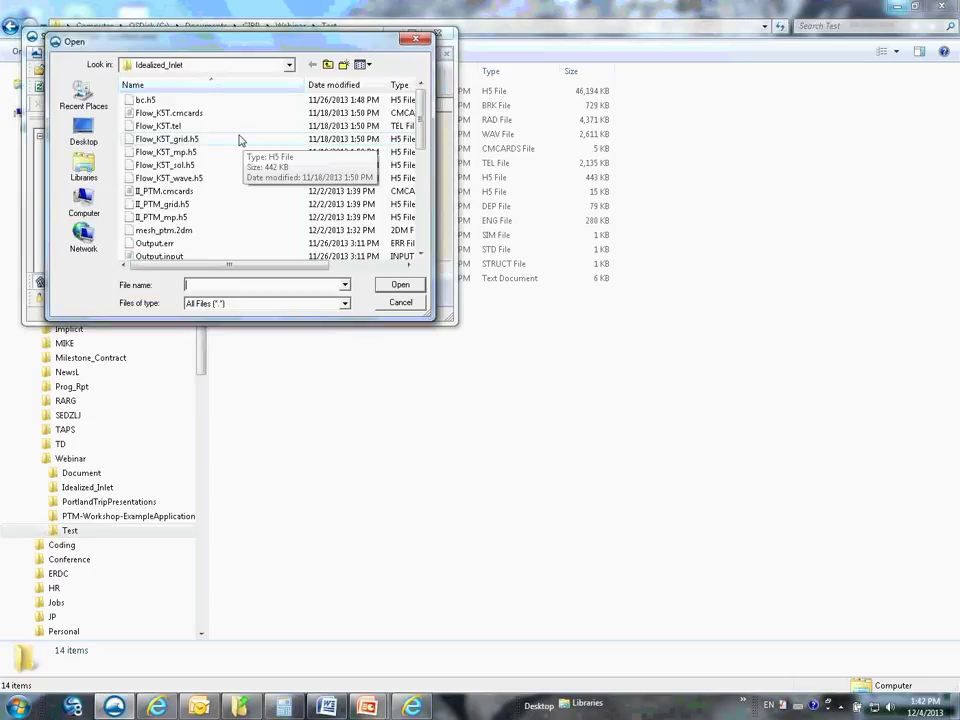
double_click(197, 116)
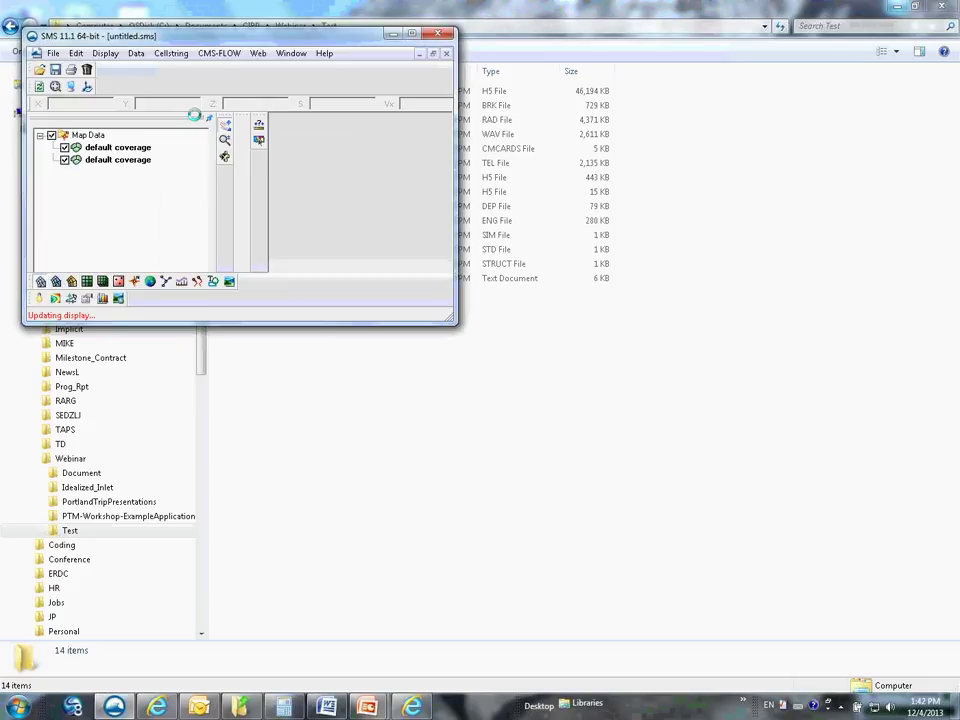
click(413, 36)
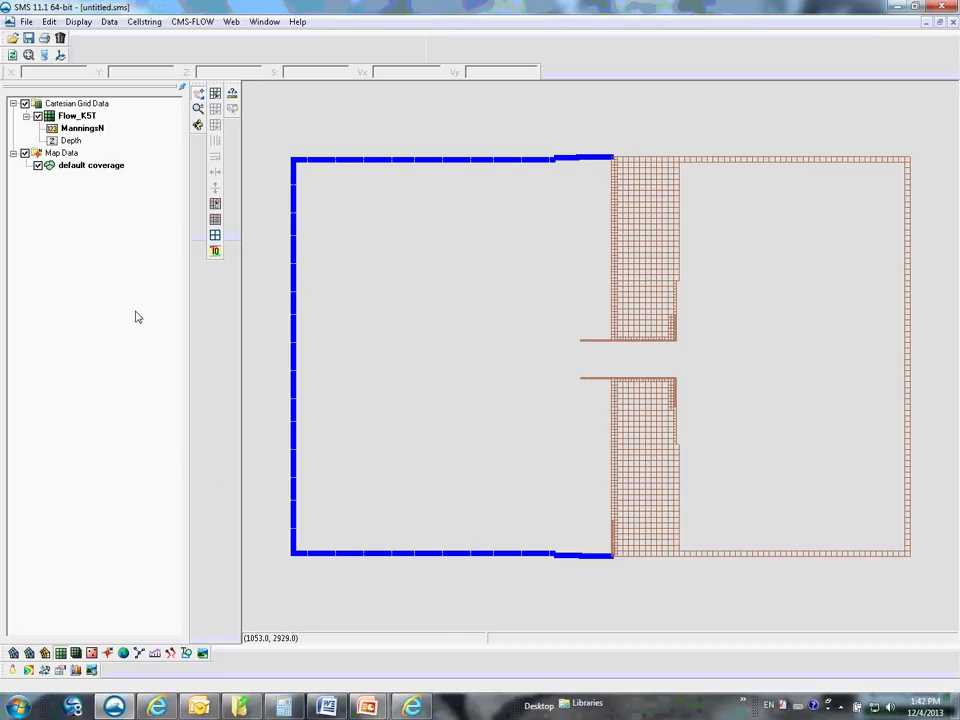
- Create a feature point in the map data, in the middle of the inlet channel at about X 3138, Y 2494
click(64, 154)
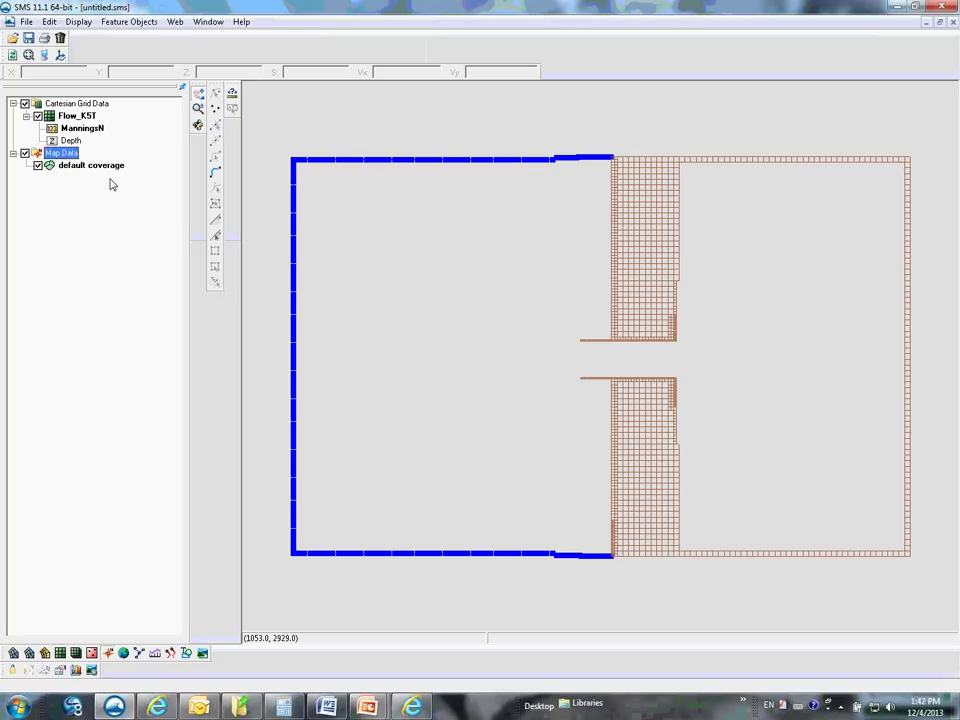
click(216, 112)
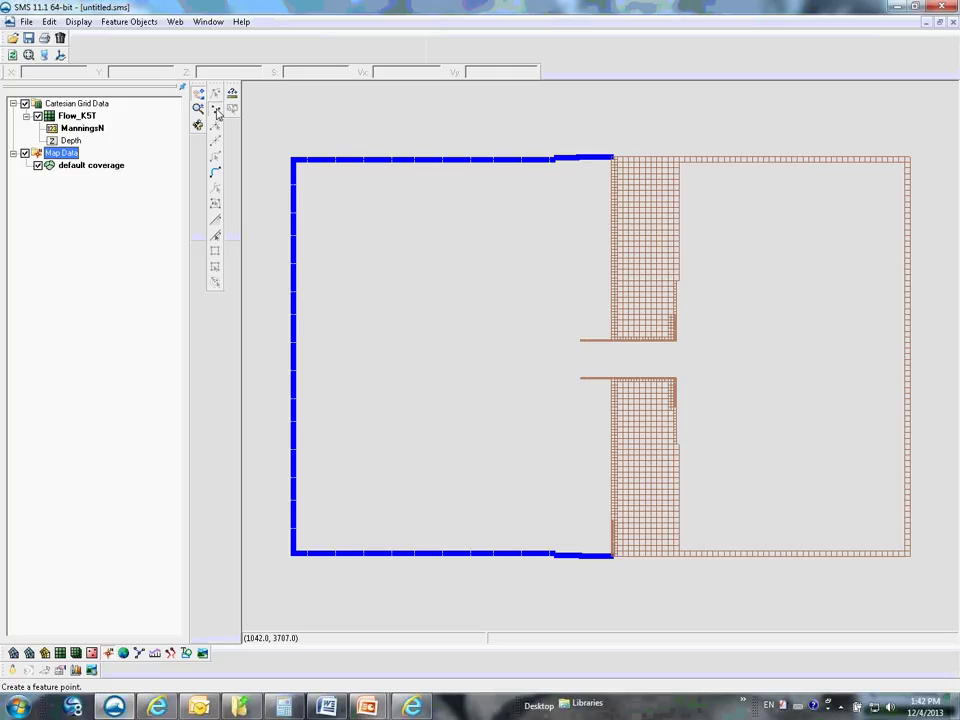
click(636, 362)
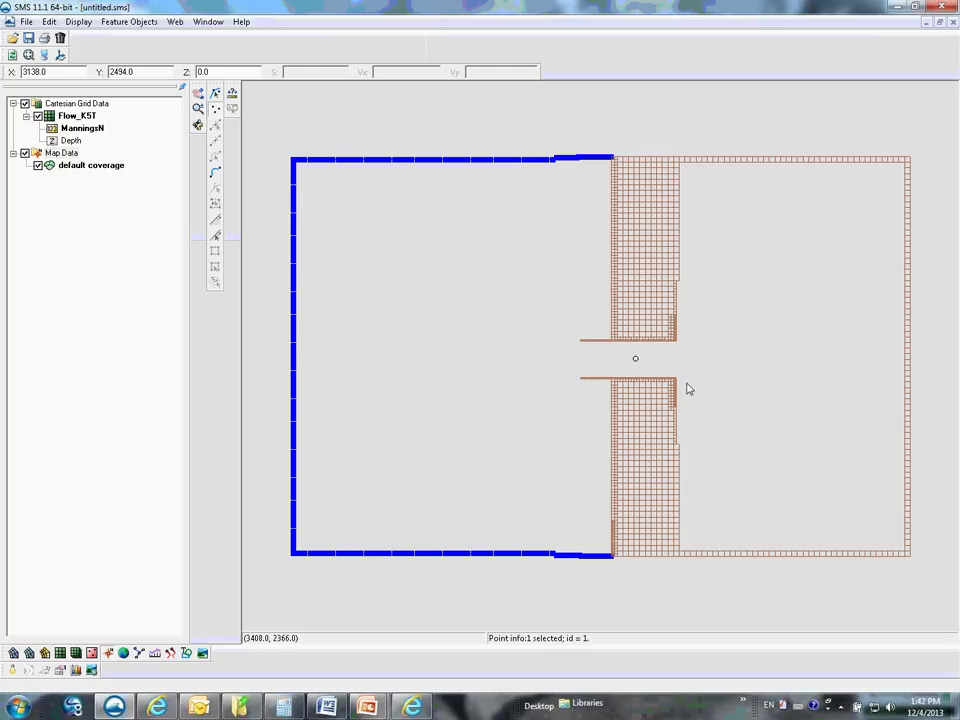
- Change the default coverage's type to the PTM model's PTM coverage
click(104, 170)
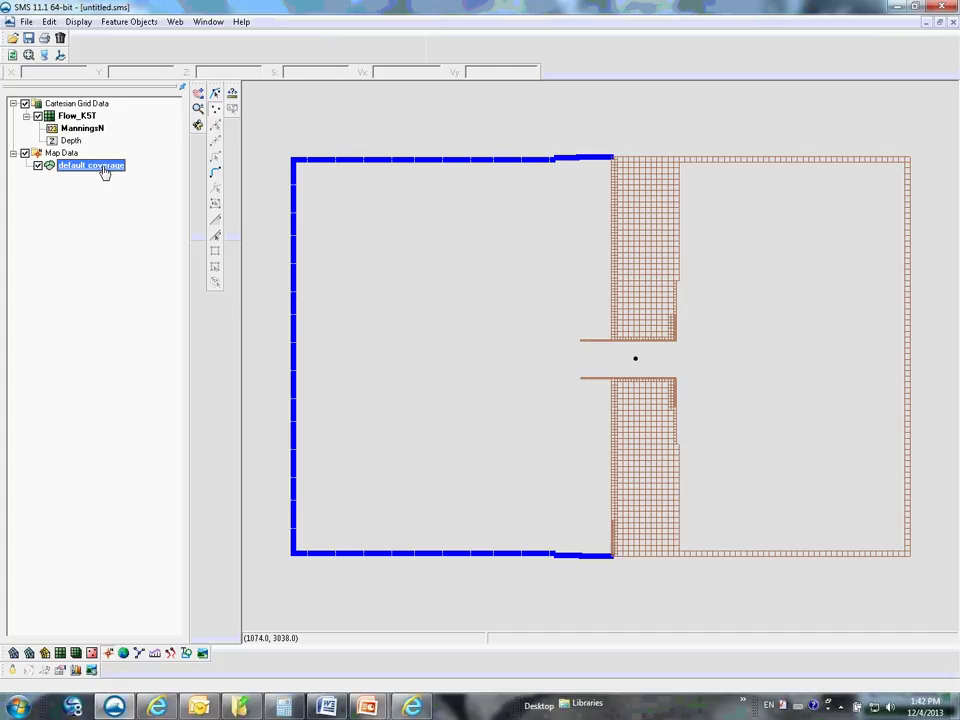
right_click(104, 172)
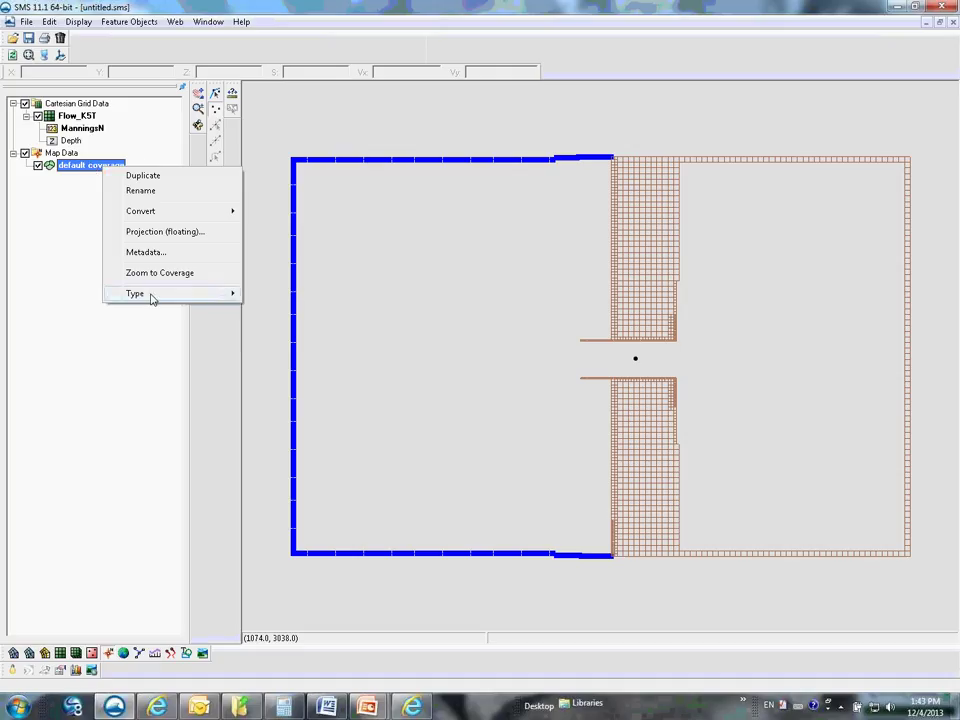
mouse_move(152, 298)
mouse_move(302, 310)
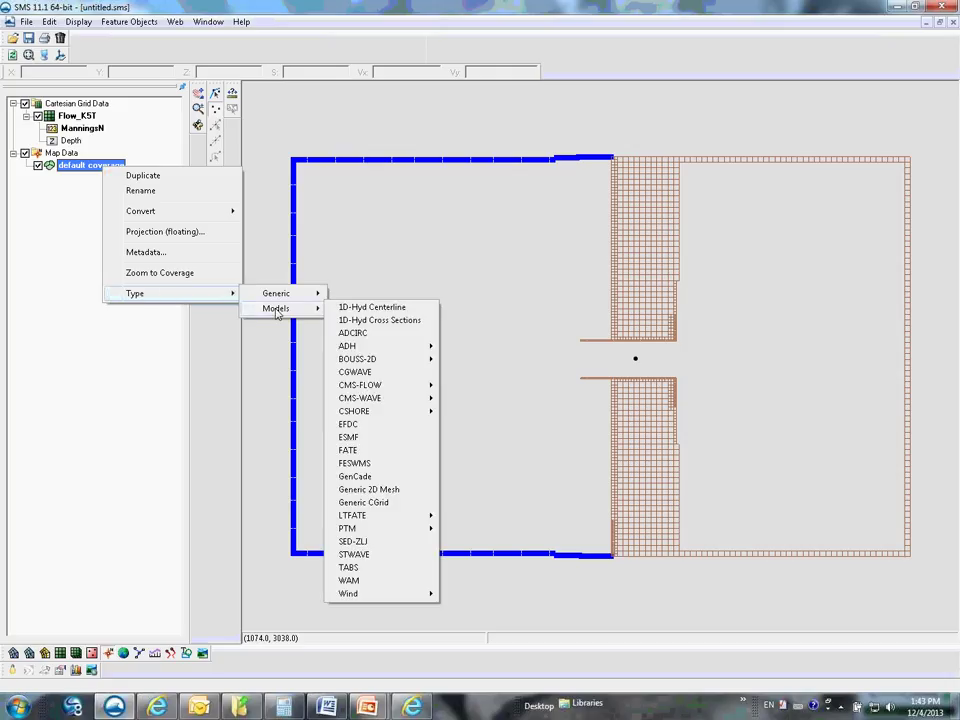
mouse_move(395, 533)
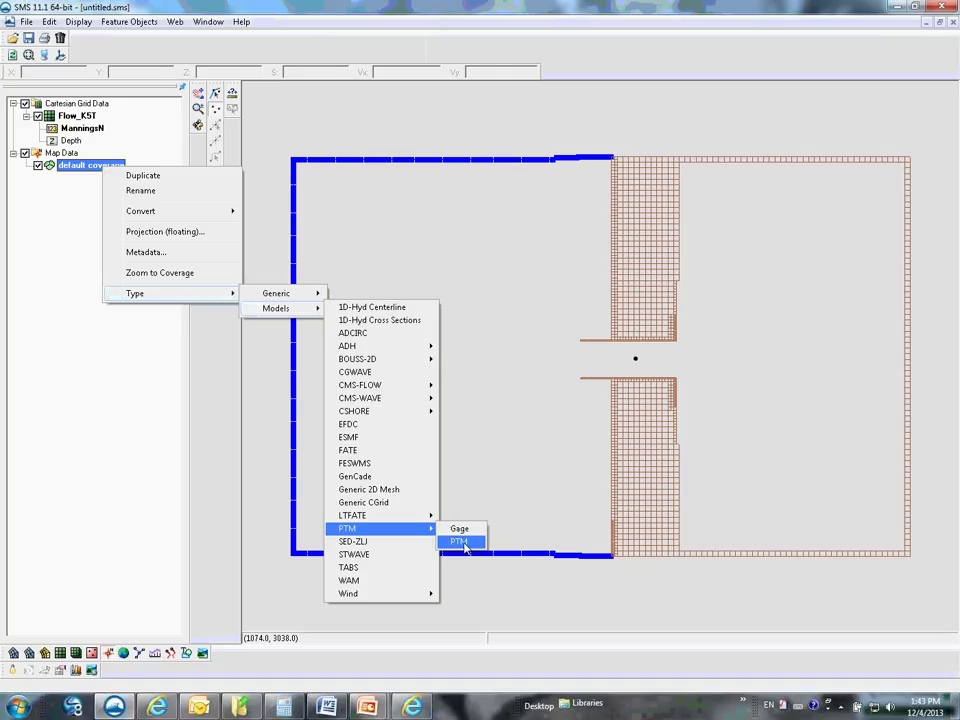
click(460, 542)
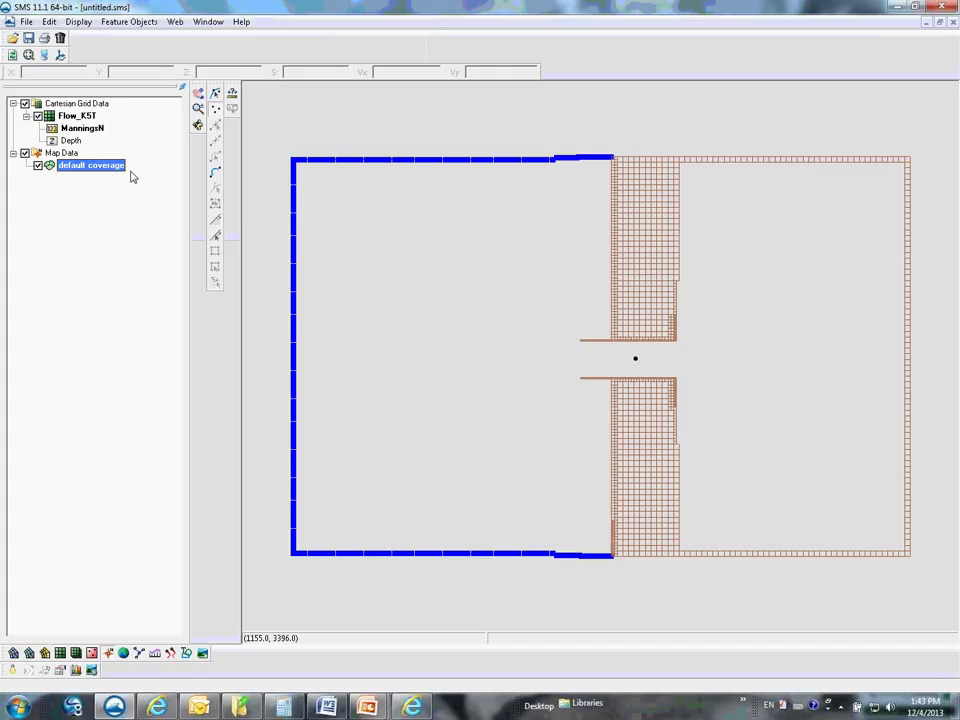
- Open the attributes of the inlet channel's feature point, set its type to Point Mass Rate Source and widen the dialog to show all columns
click(217, 96)
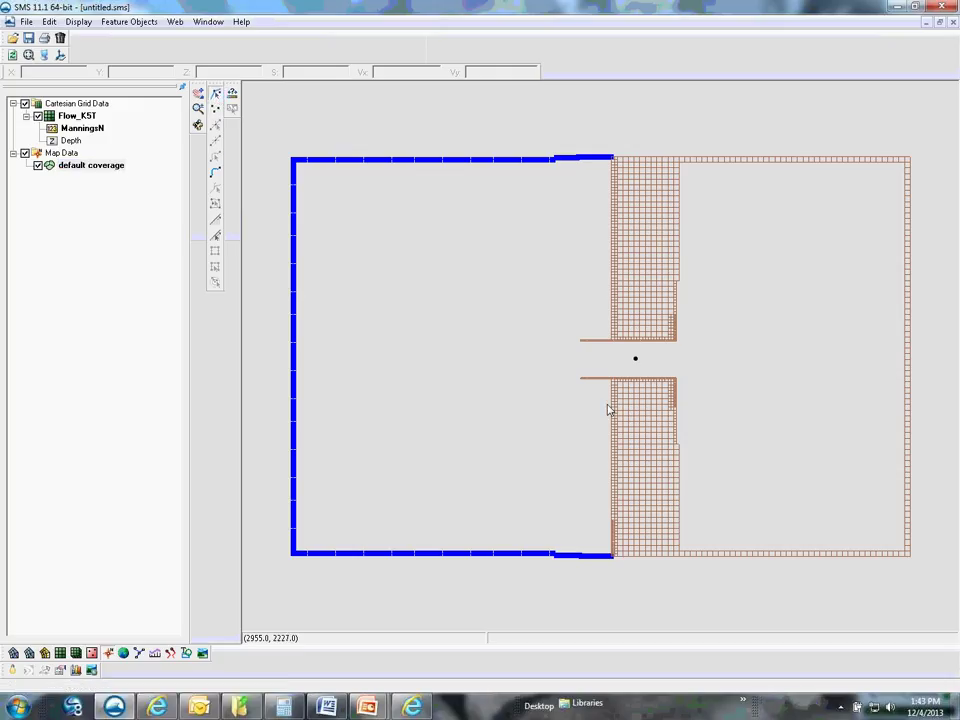
double_click(636, 362)
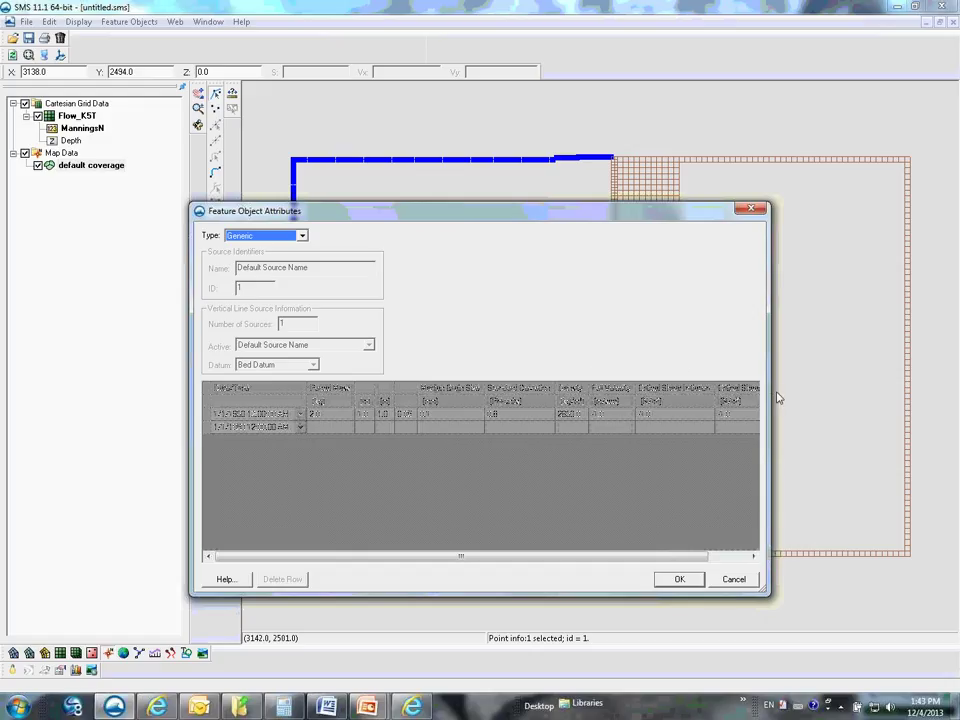
drag(772, 391, 957, 391)
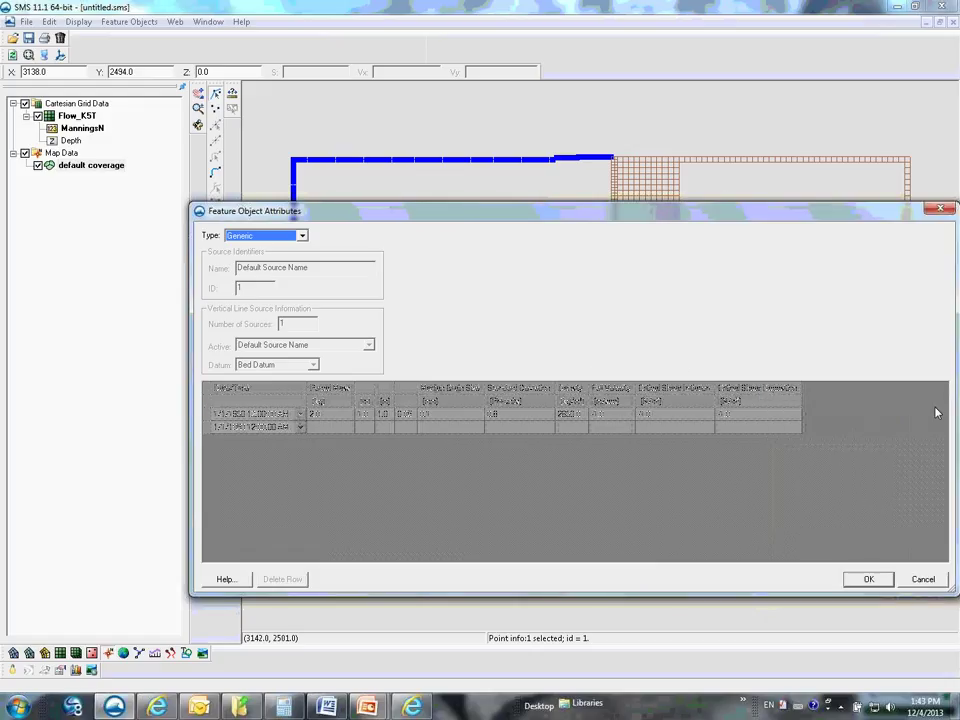
drag(476, 214, 347, 219)
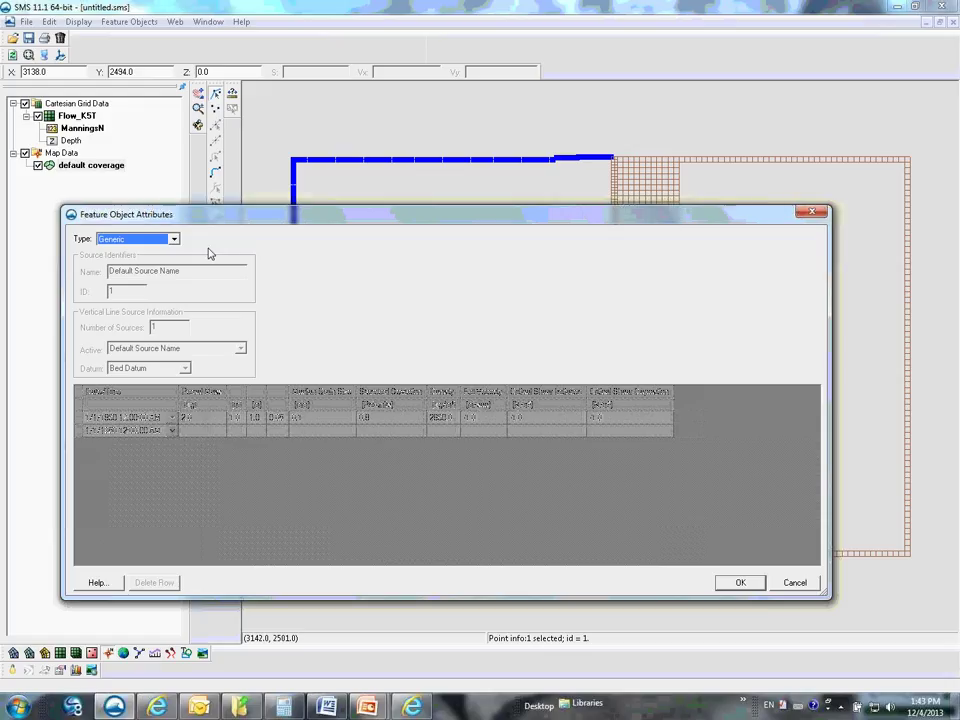
click(174, 240)
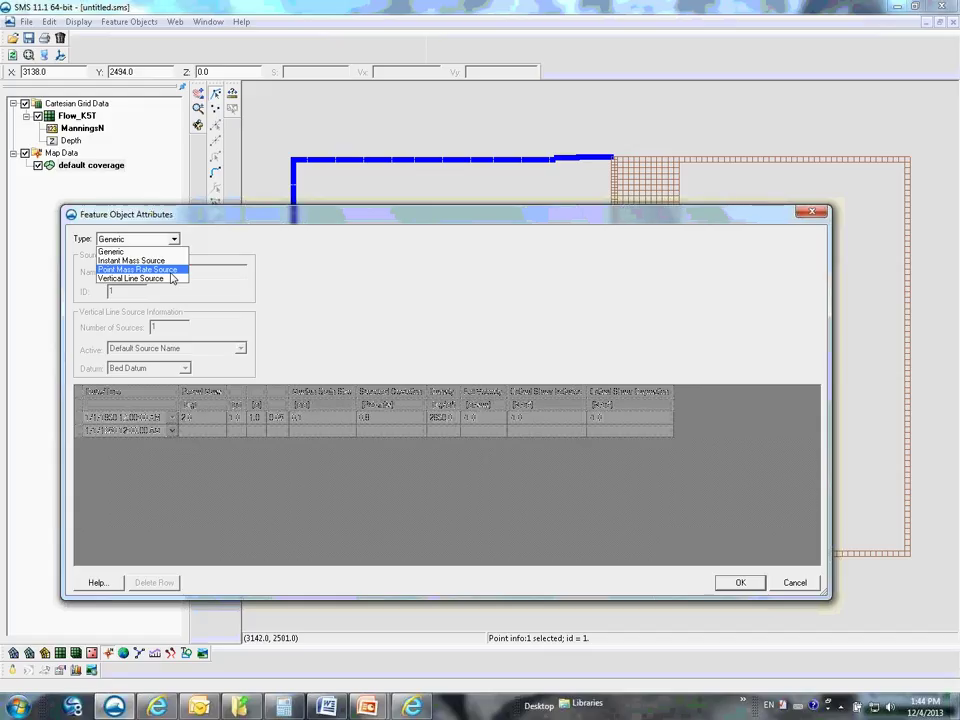
click(172, 271)
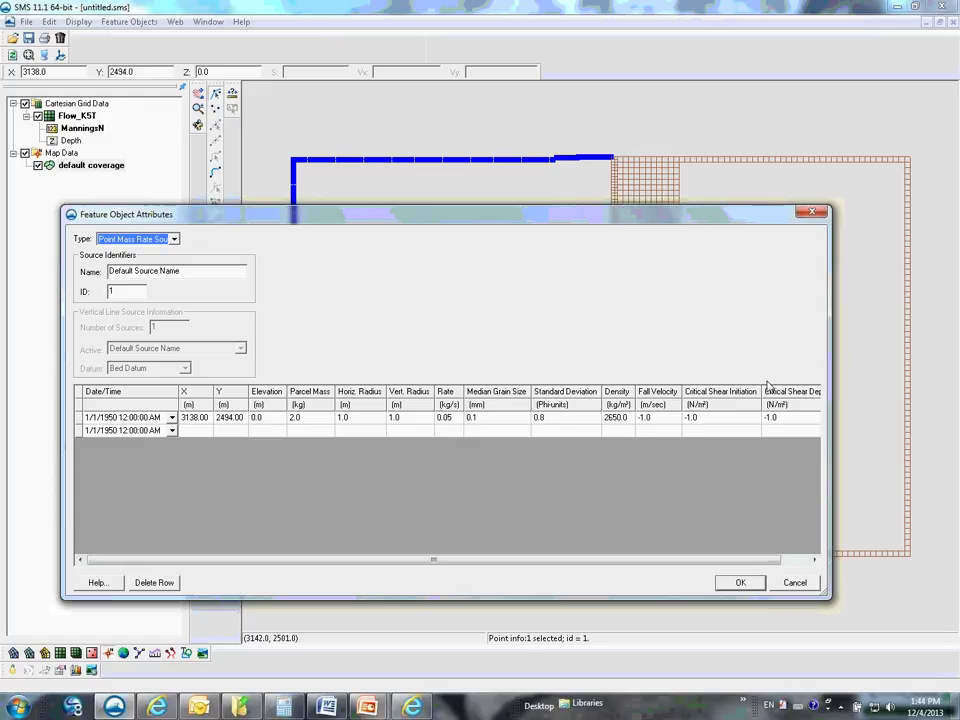
drag(830, 355, 926, 355)
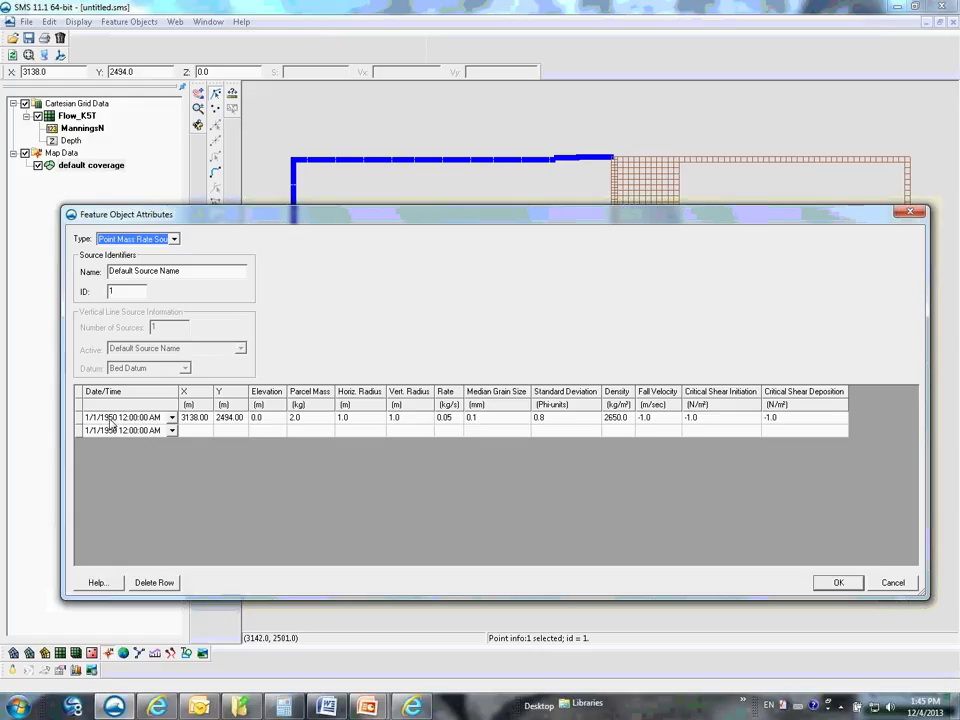
- Set the year of the first source row's date to 2001, keeping 1/1 at 12:00:00 AM
click(111, 419)
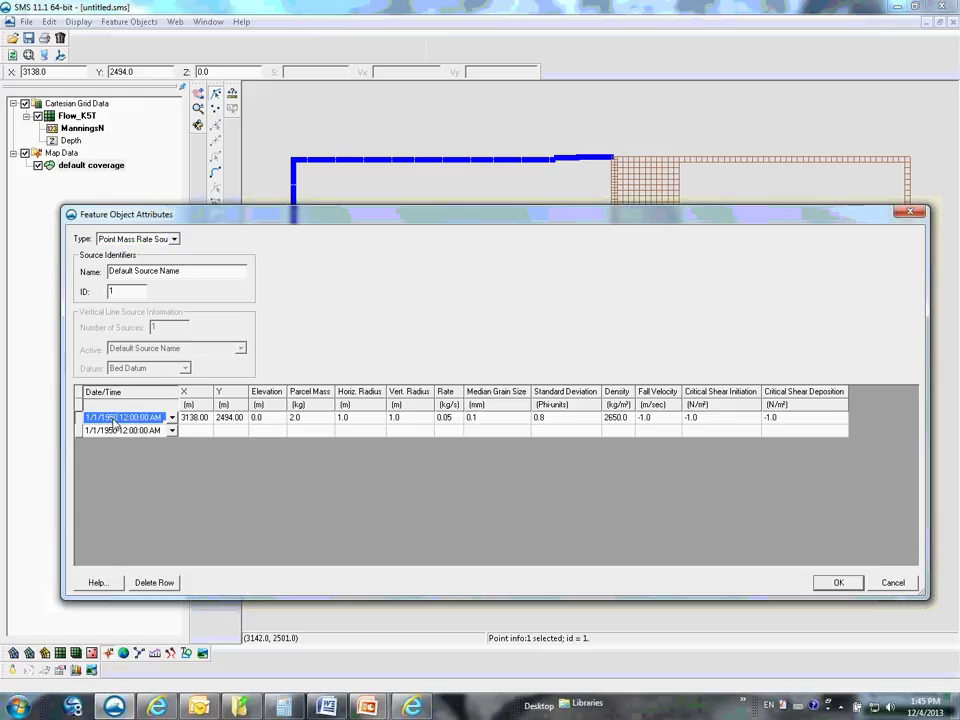
click(118, 424)
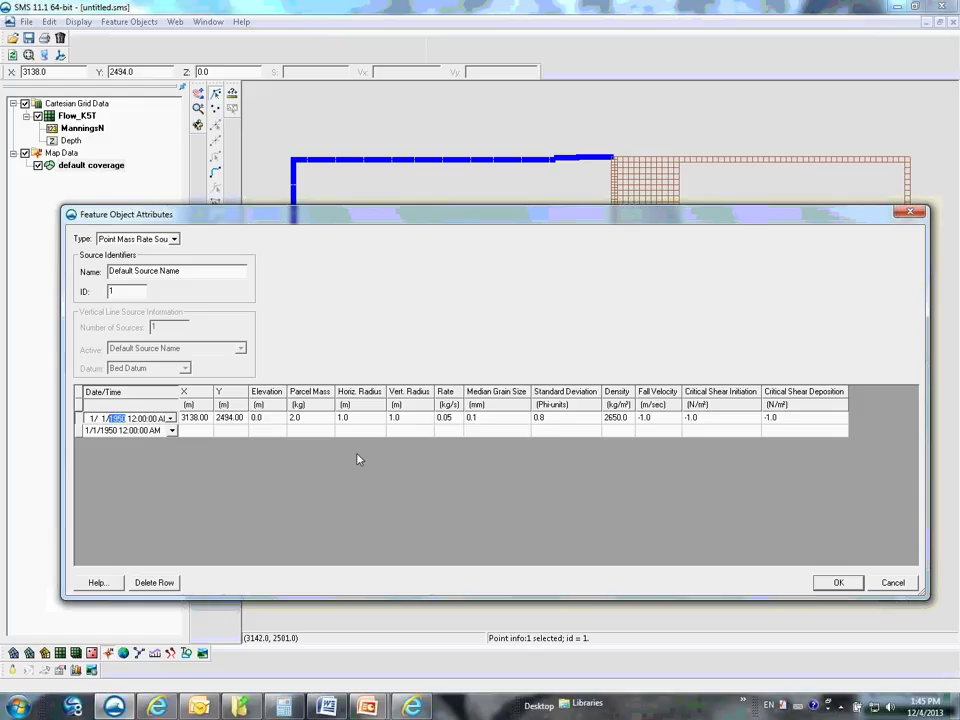
text(2001)
click(323, 421)
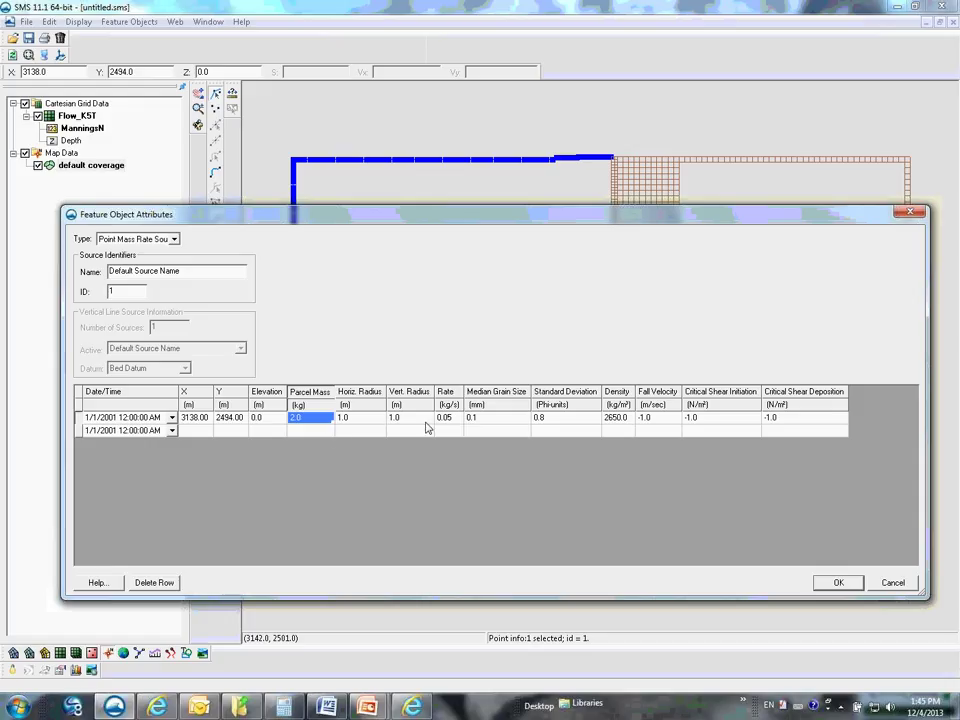
- Add a second row to the point source at 1/1/2001 2:00:00 AM, keeping the other source values
click(134, 431)
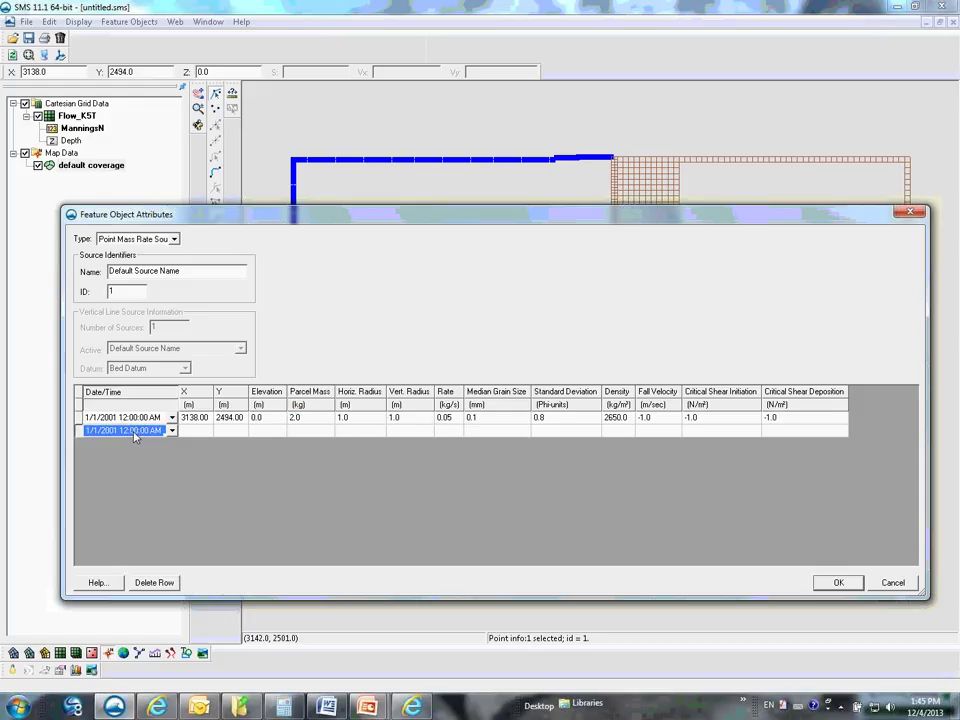
click(134, 433)
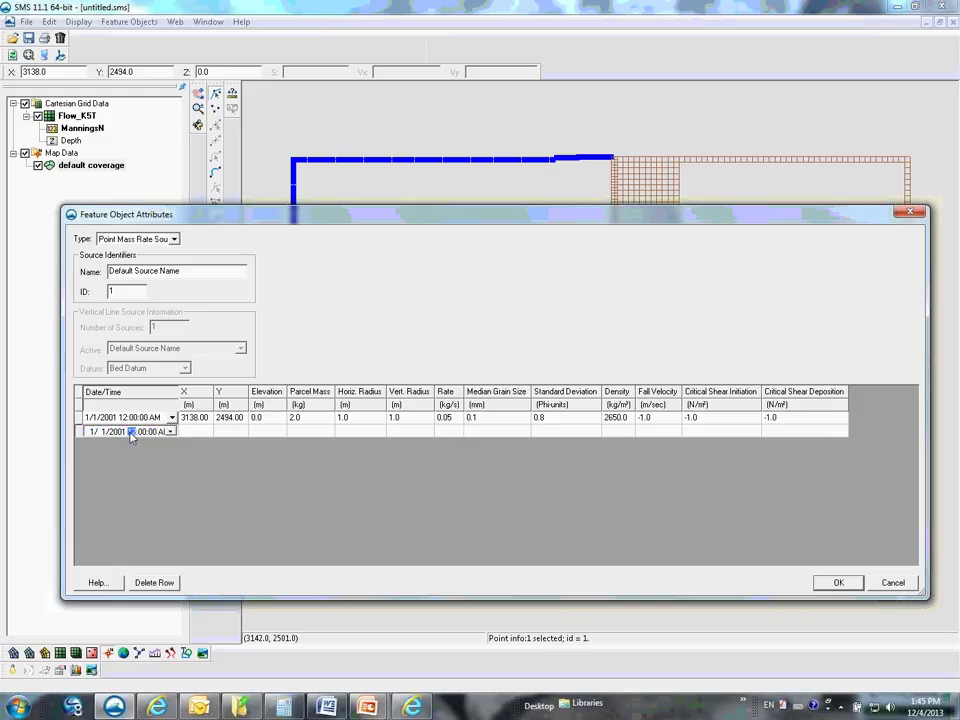
text(2)
click(291, 431)
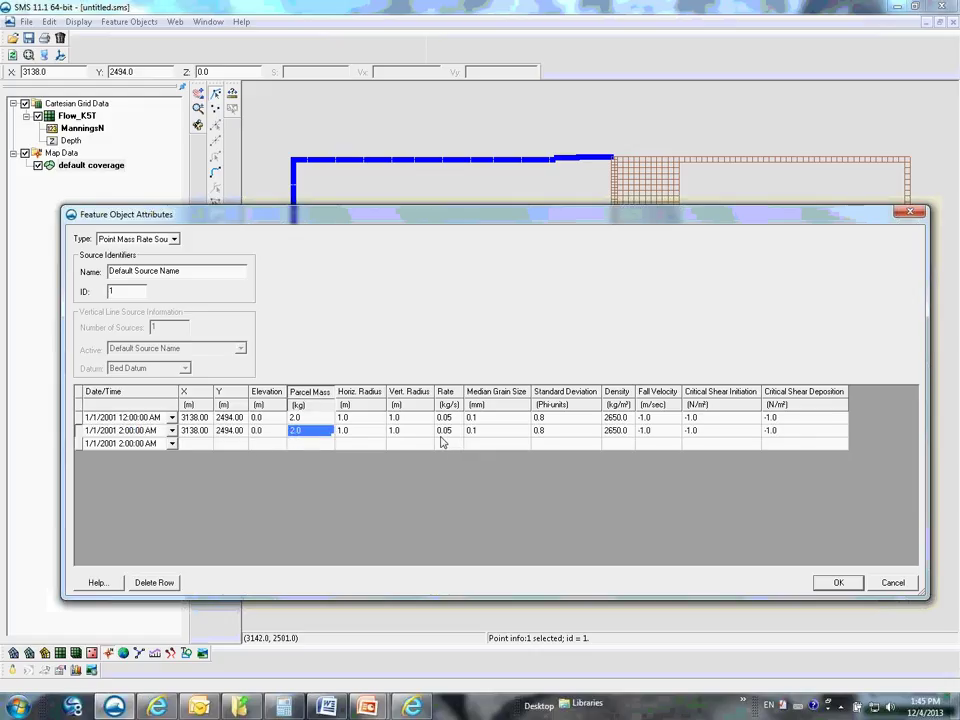
- Add a third source row one second past the second, at 1/1/2001 2:00:01 AM, and set its rate to 0.0 kg/s
click(116, 447)
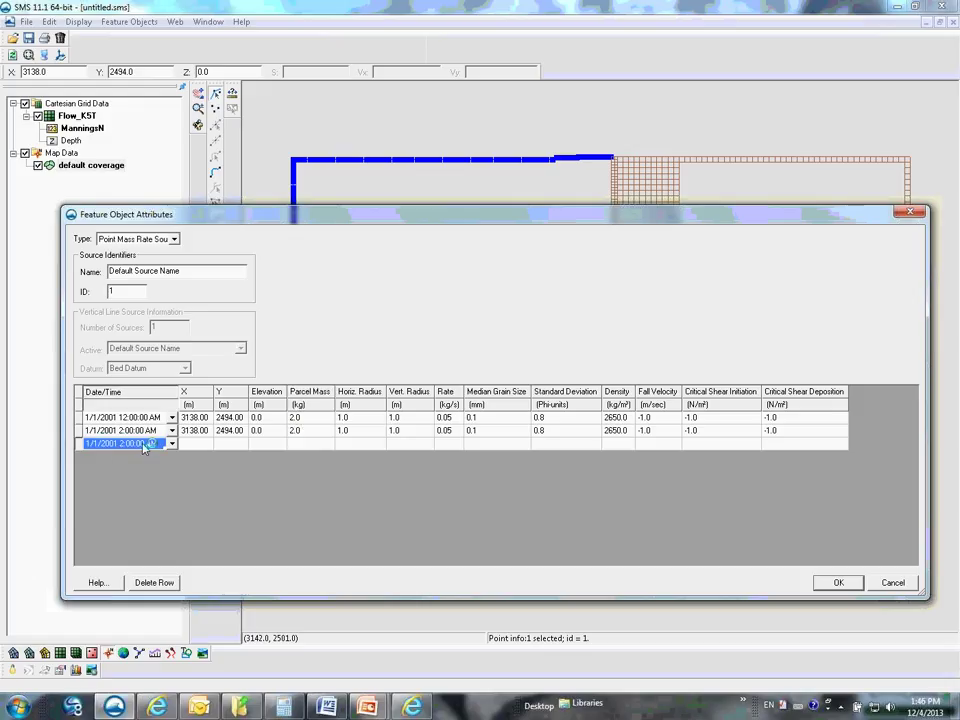
click(143, 447)
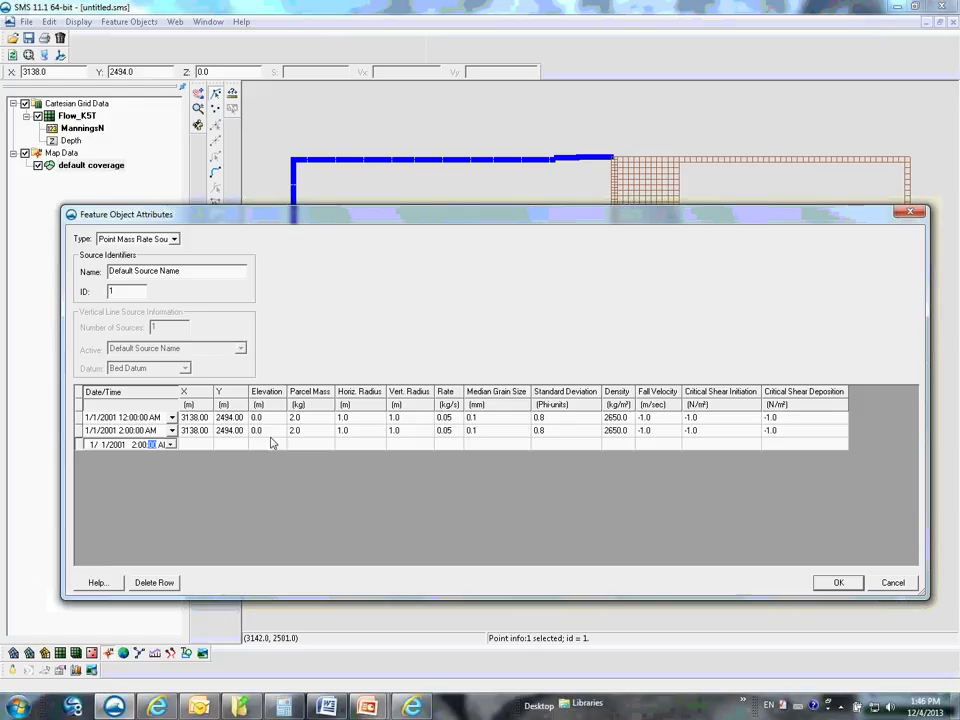
text(1)
click(409, 446)
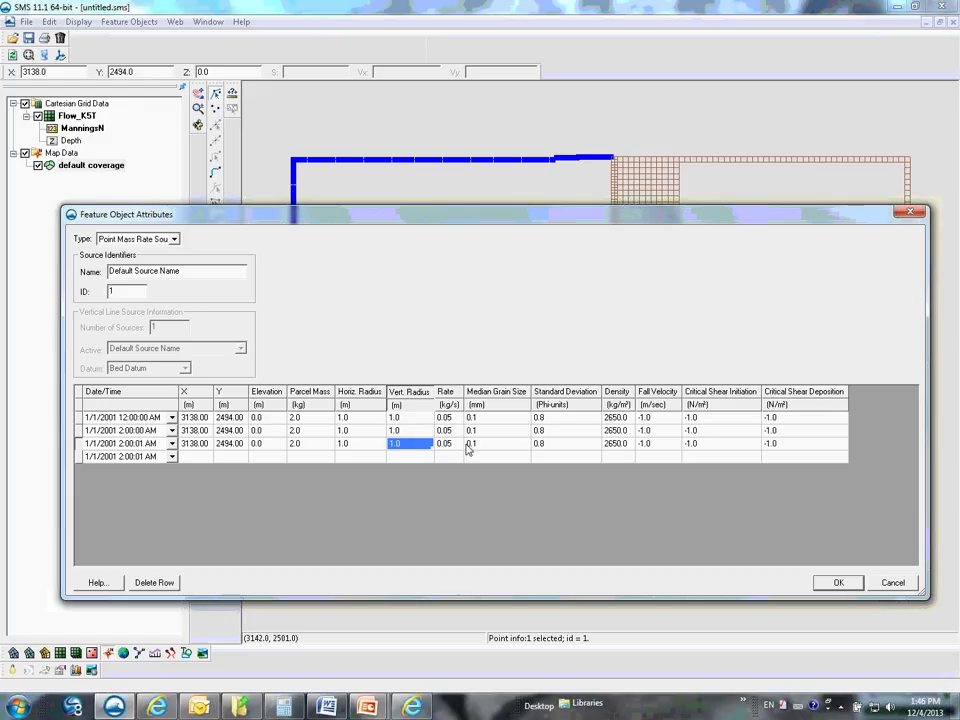
click(462, 446)
text(0)
click(513, 460)
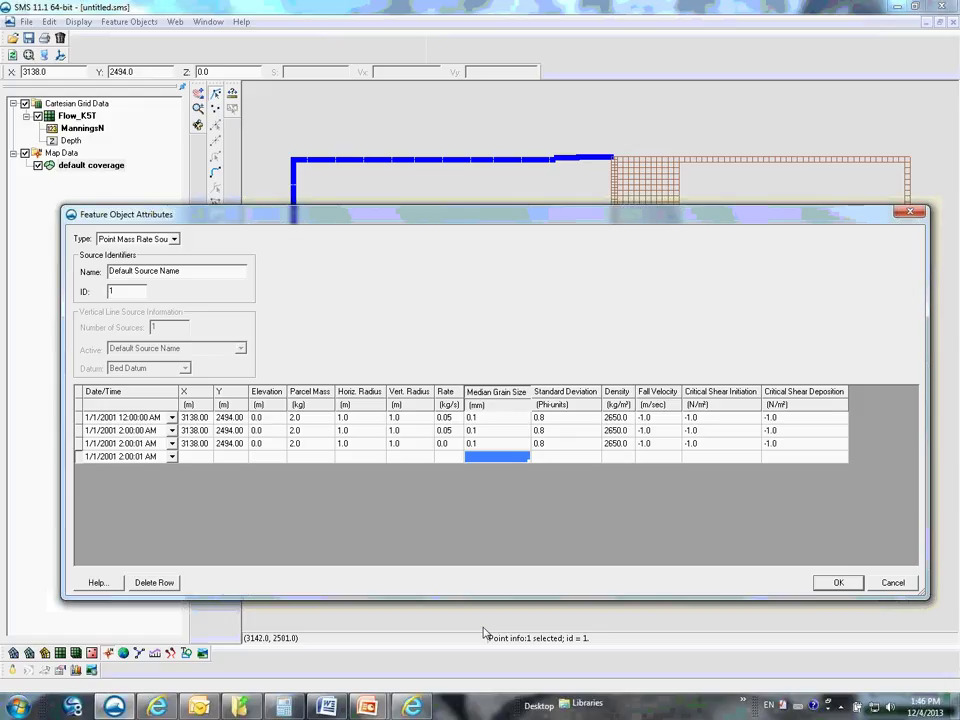
- Add a fourth source row dated 1/3/2001 2:00:01 AM with the same zero rate and accept the feature point's attributes
click(137, 459)
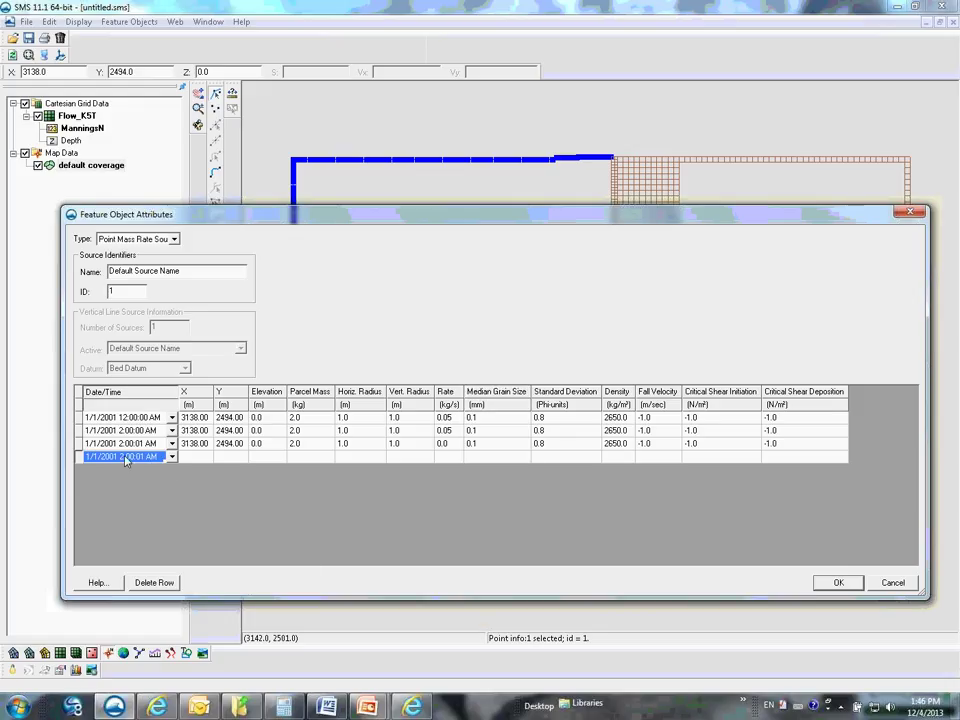
click(105, 462)
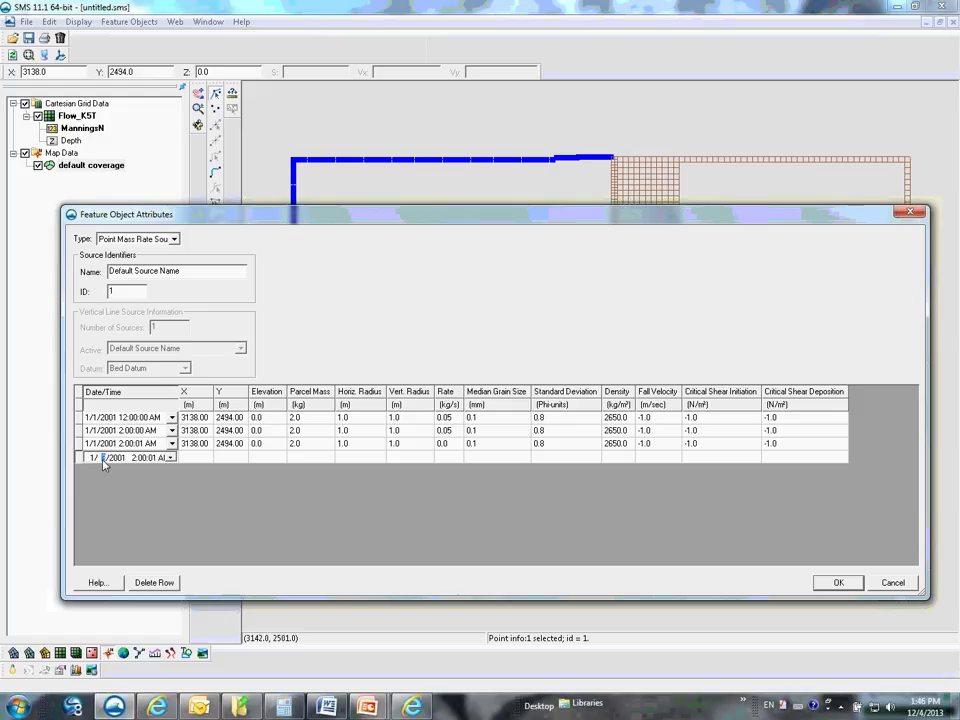
text(3)
click(145, 458)
click(432, 457)
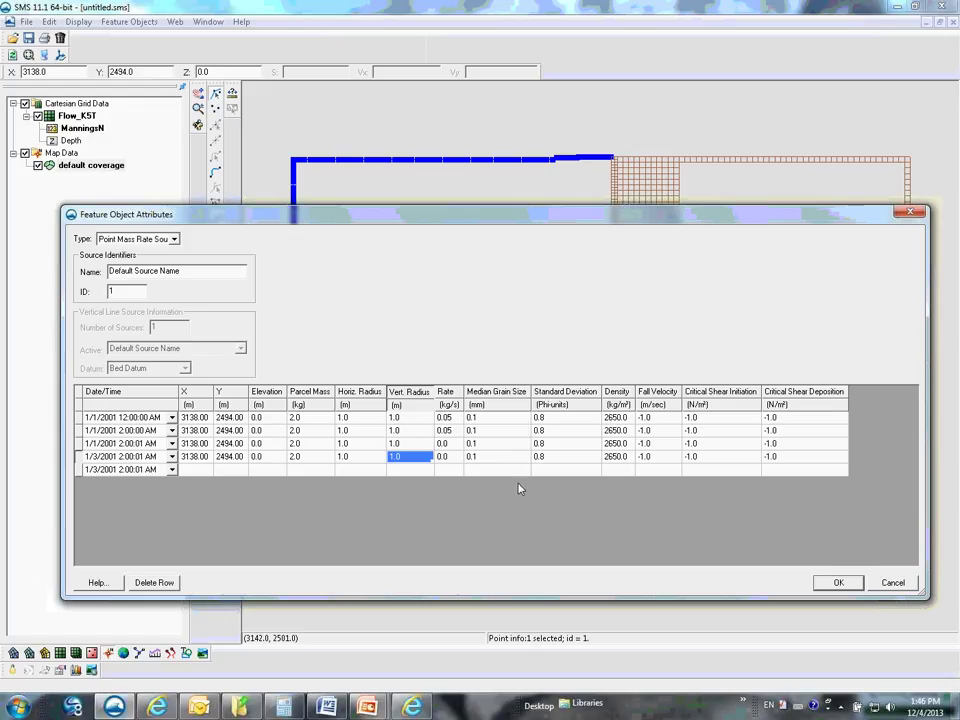
click(840, 583)
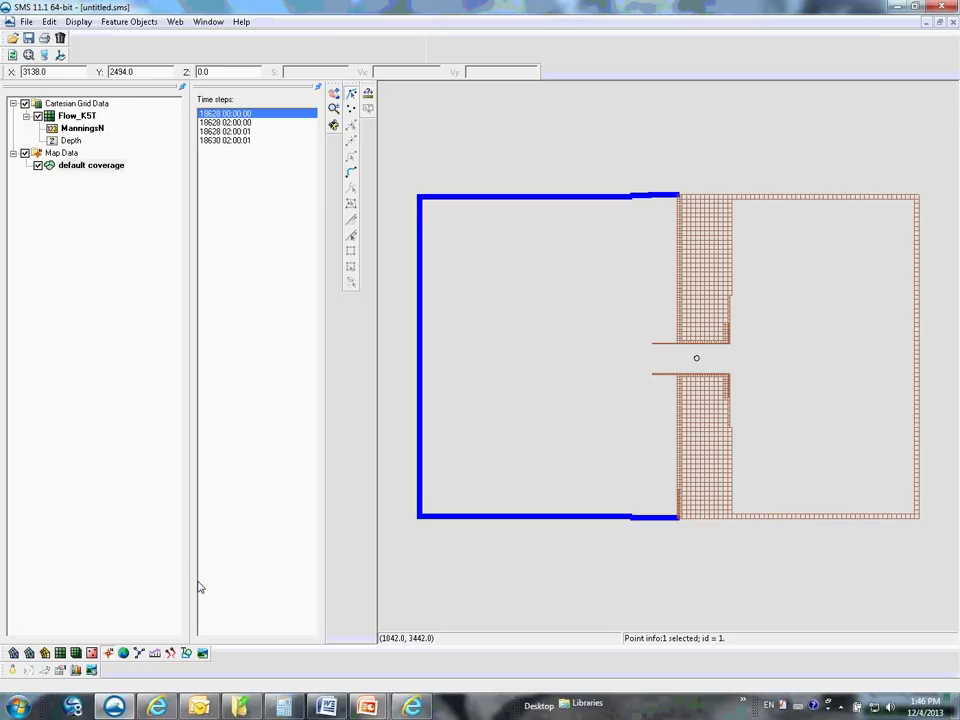
- Switch to the particle module and create a new PTM simulation
click(171, 653)
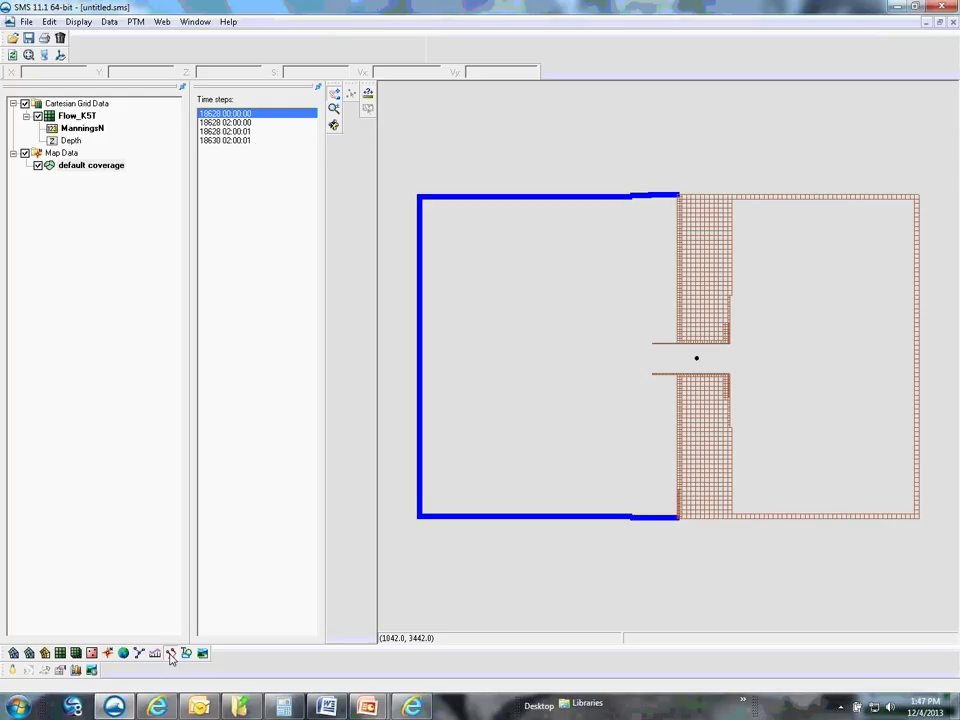
click(135, 22)
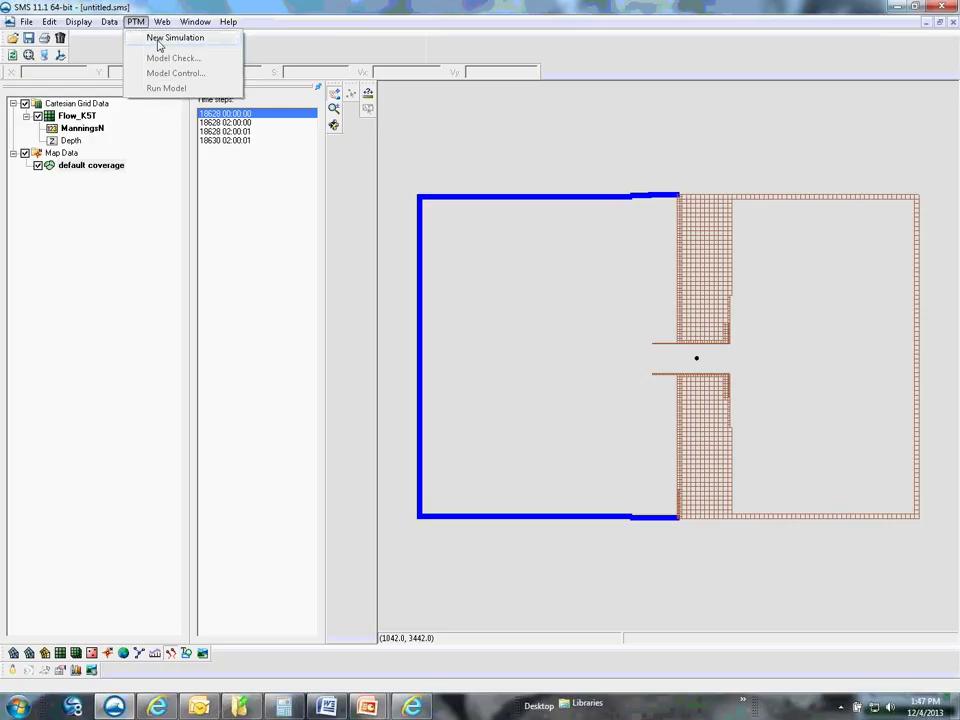
click(158, 40)
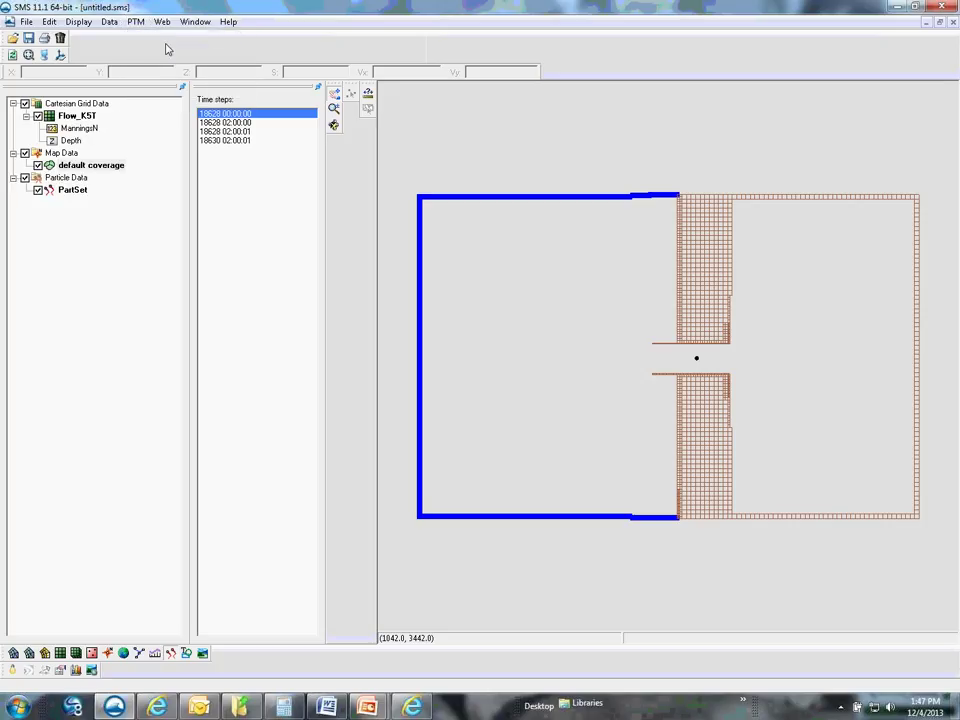
- Open the PTM model control and set the simulation to start 1/1/2001 and stop 1/3/2001, both at 12:00:00 AM
click(66, 178)
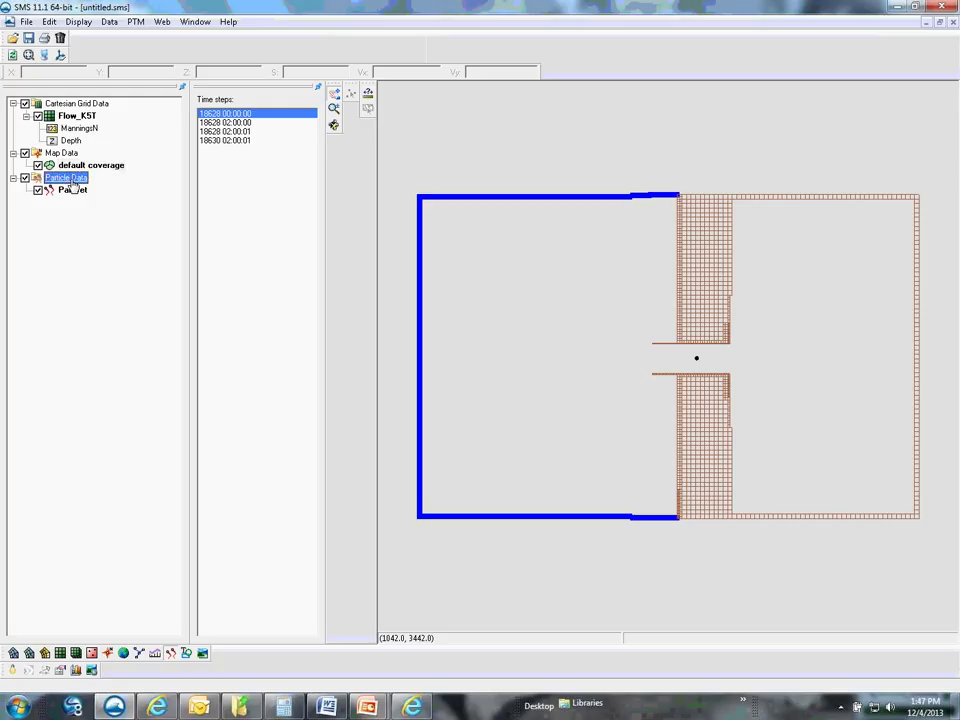
click(136, 22)
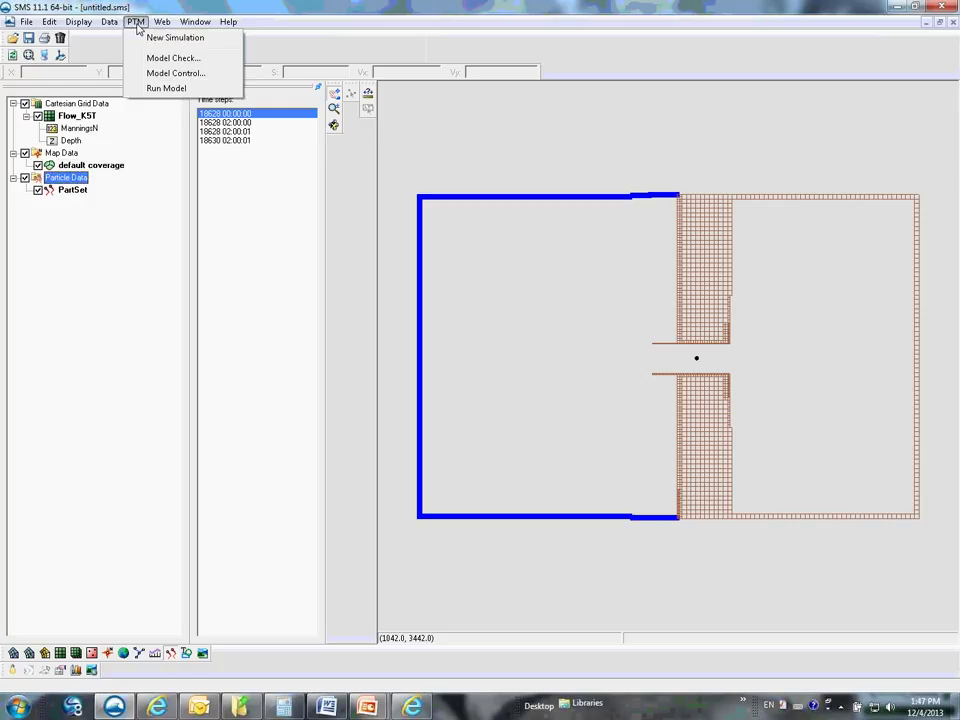
click(193, 79)
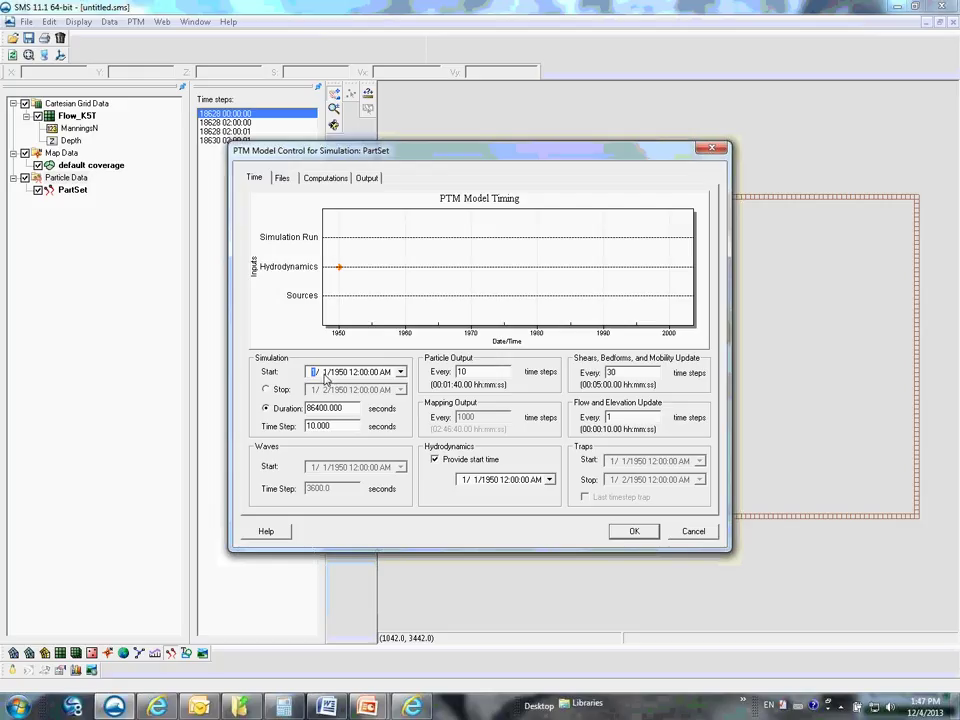
key(Right)
key(Right)
text(2001)
click(272, 408)
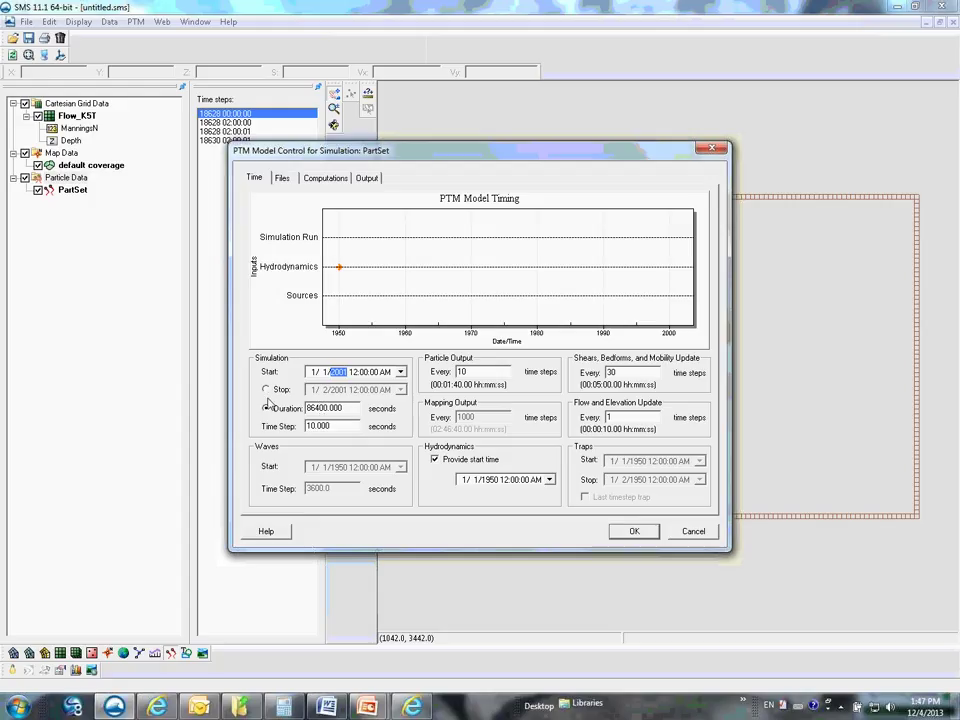
click(266, 390)
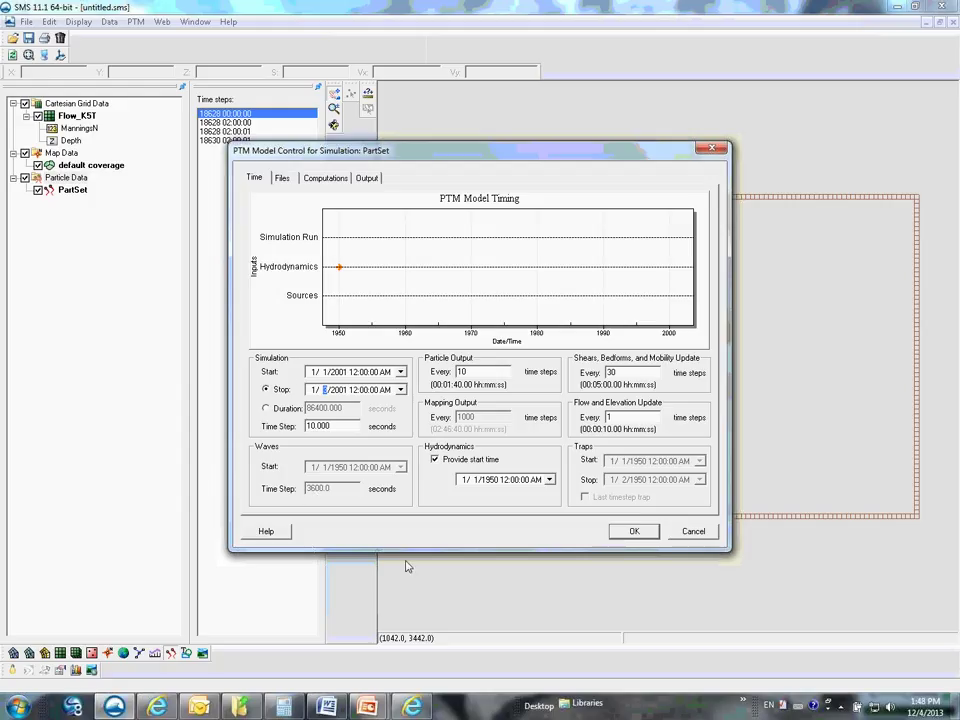
- Include waves and breaking in the simulation's input files using the CMS-WAVE option
click(283, 179)
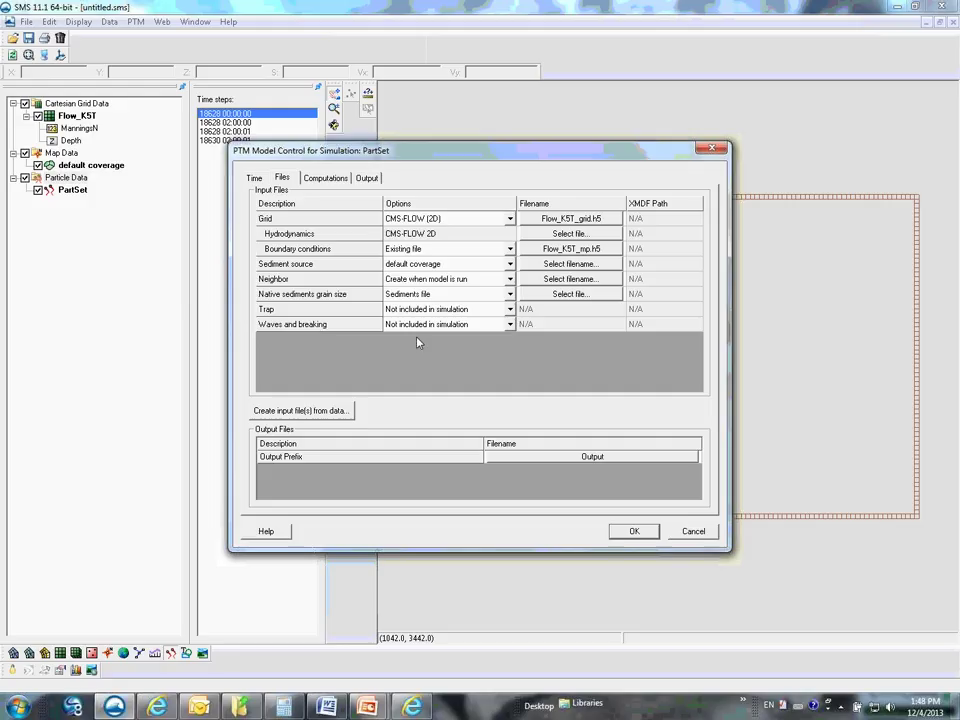
click(509, 324)
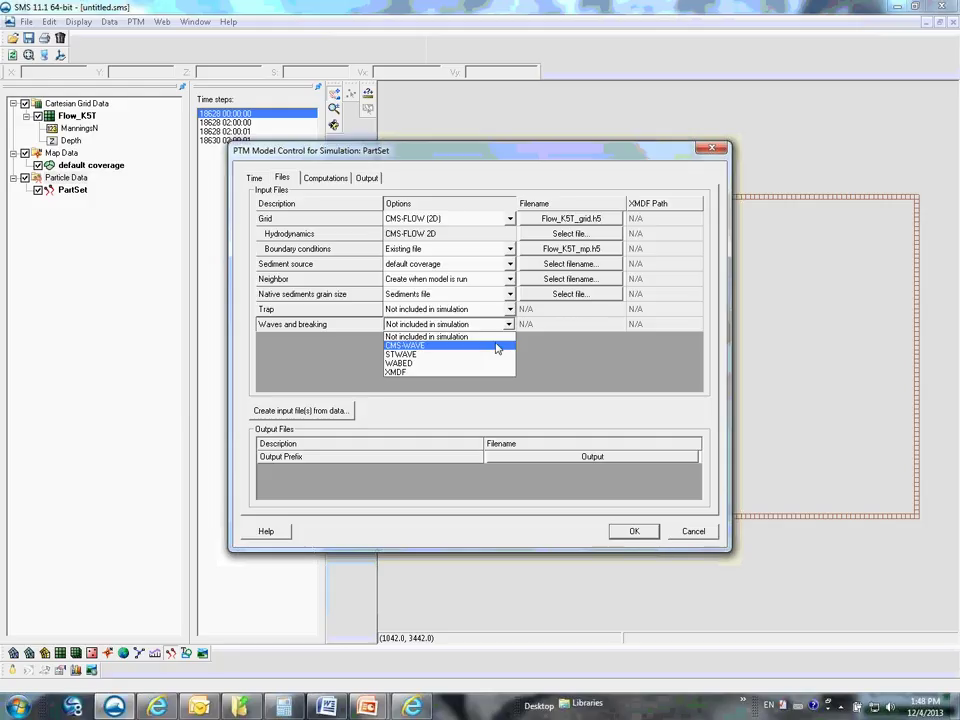
click(495, 345)
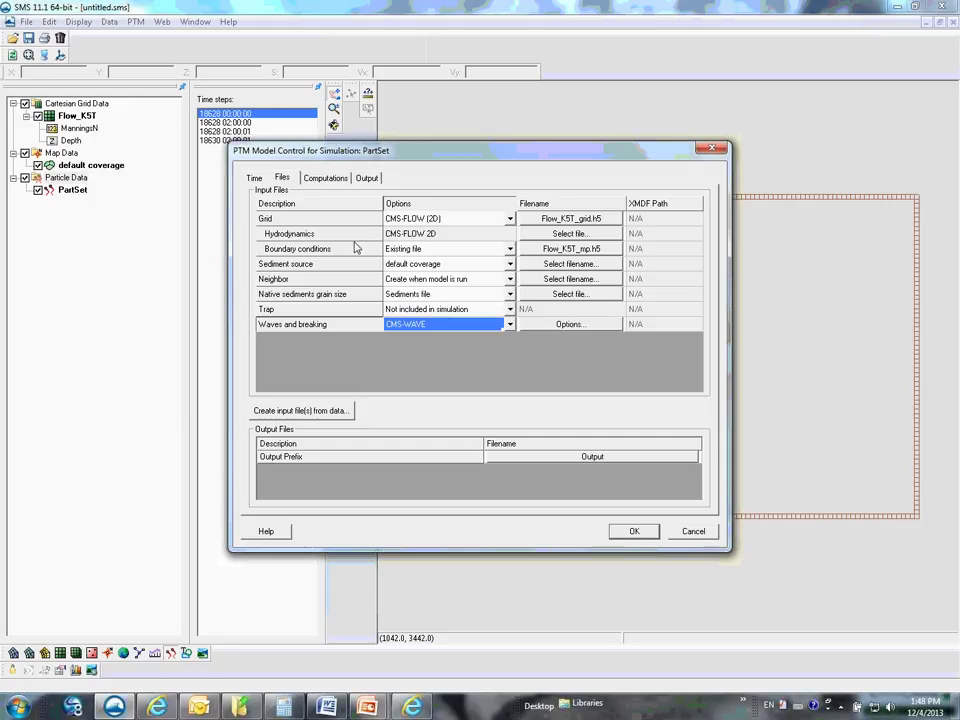
click(256, 178)
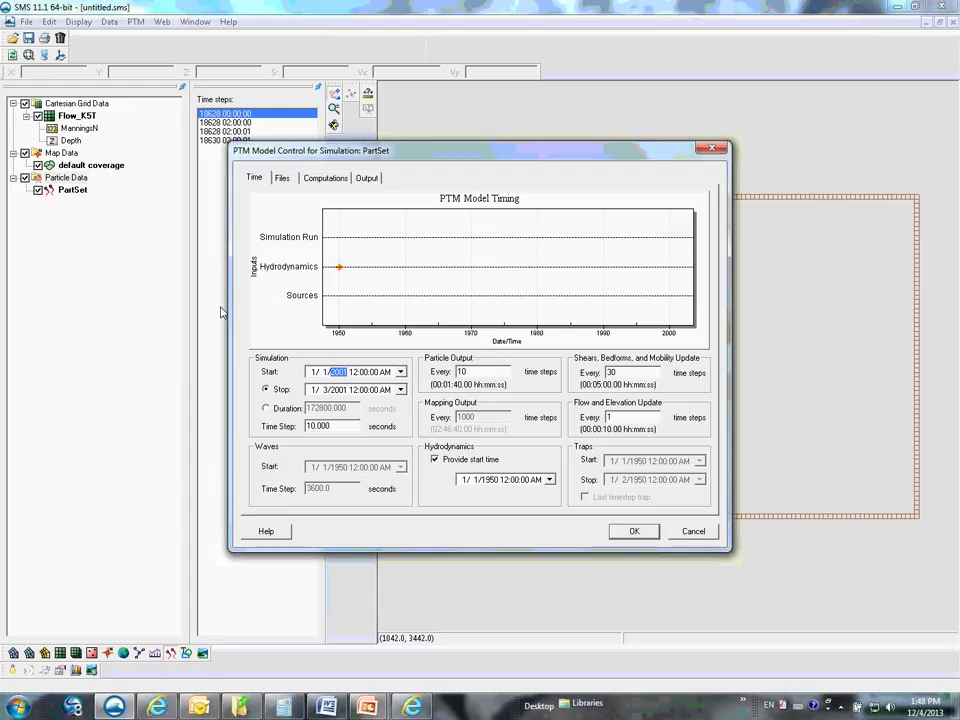
click(281, 178)
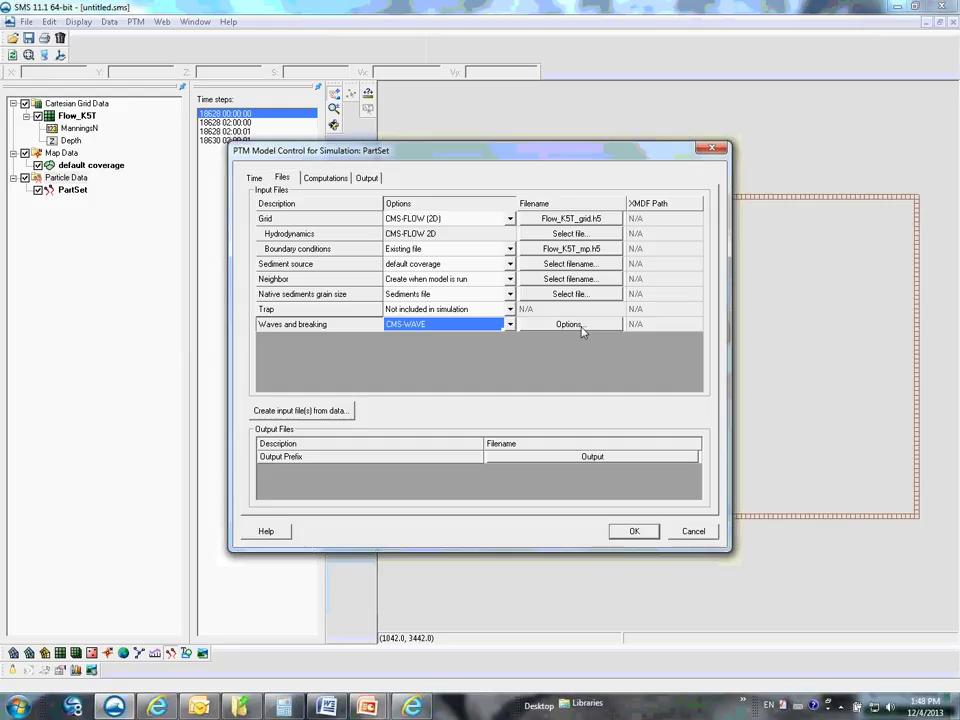
- Set the particle output, the shears, bedforms and mobility update, and the flow and elevation update to every 180 time steps
click(255, 178)
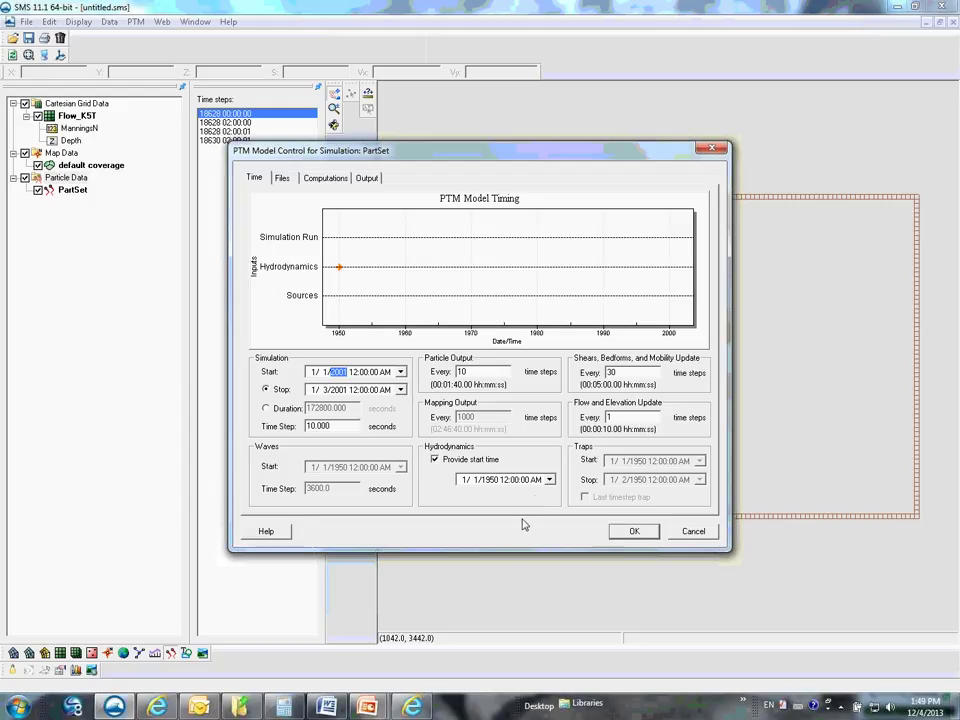
click(472, 372)
text(8)
click(622, 372)
double_click(620, 372)
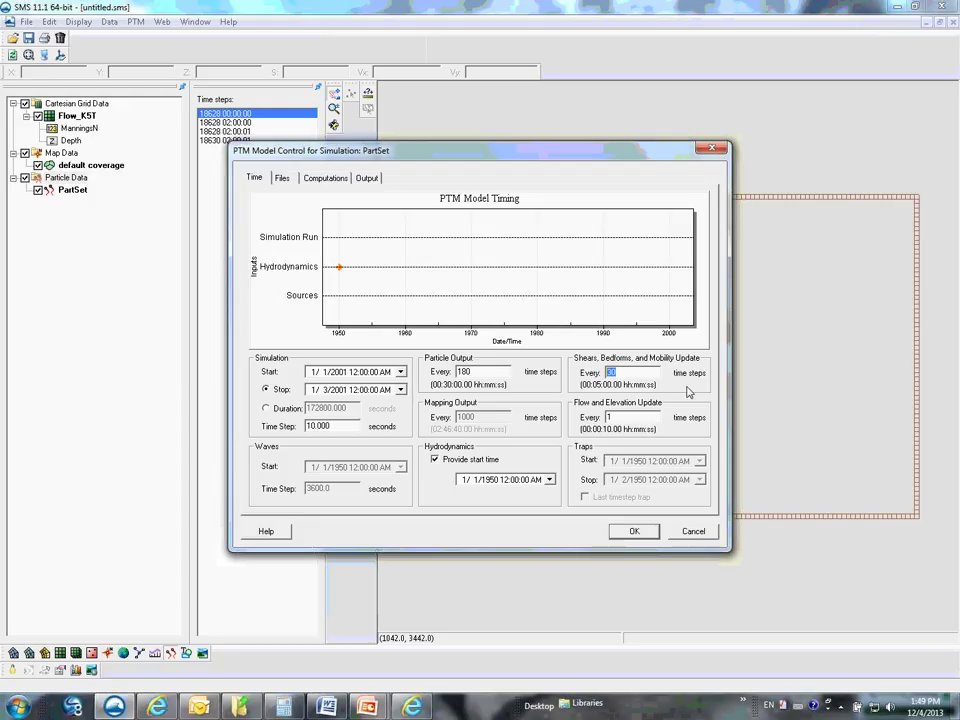
click(645, 369)
double_click(647, 369)
text(180)
key(Tab)
text(80)
- Set the year of the hydrodynamics start time to 2001
click(489, 480)
text(2001)
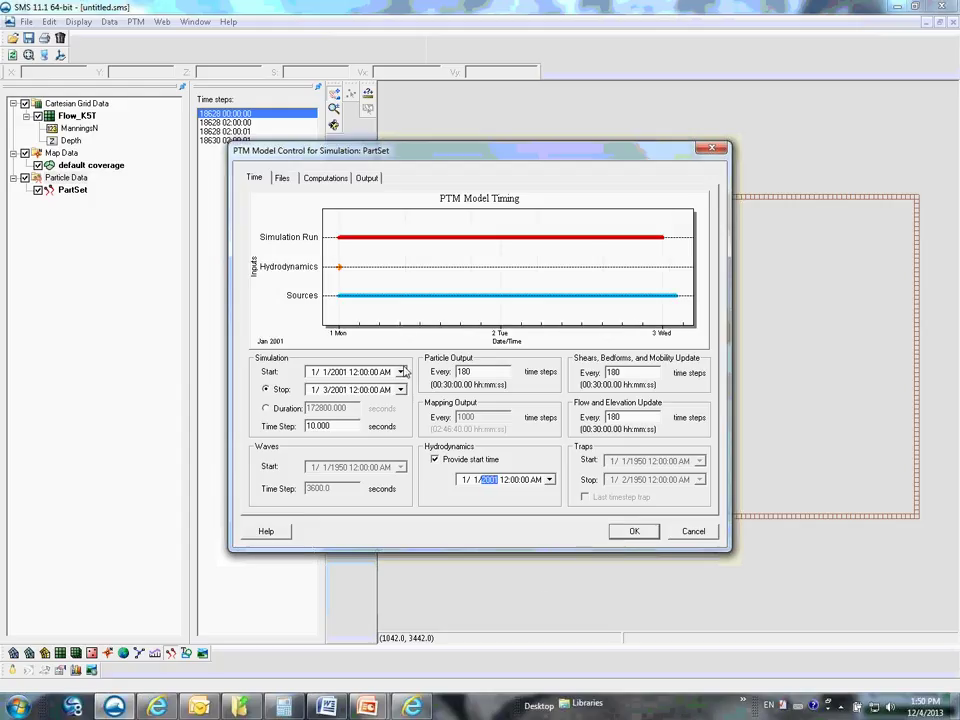
- Choose Flow_K5T.cmcards from the Idealized_Inlet folder as the CMS-FLOW (2D) grid input file
click(283, 179)
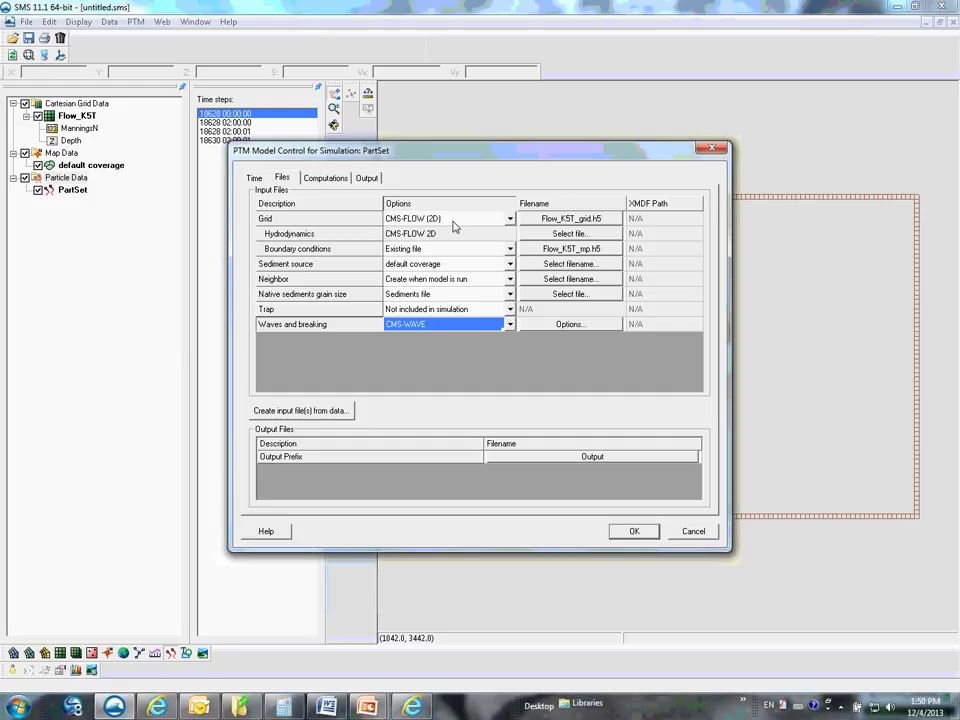
click(584, 220)
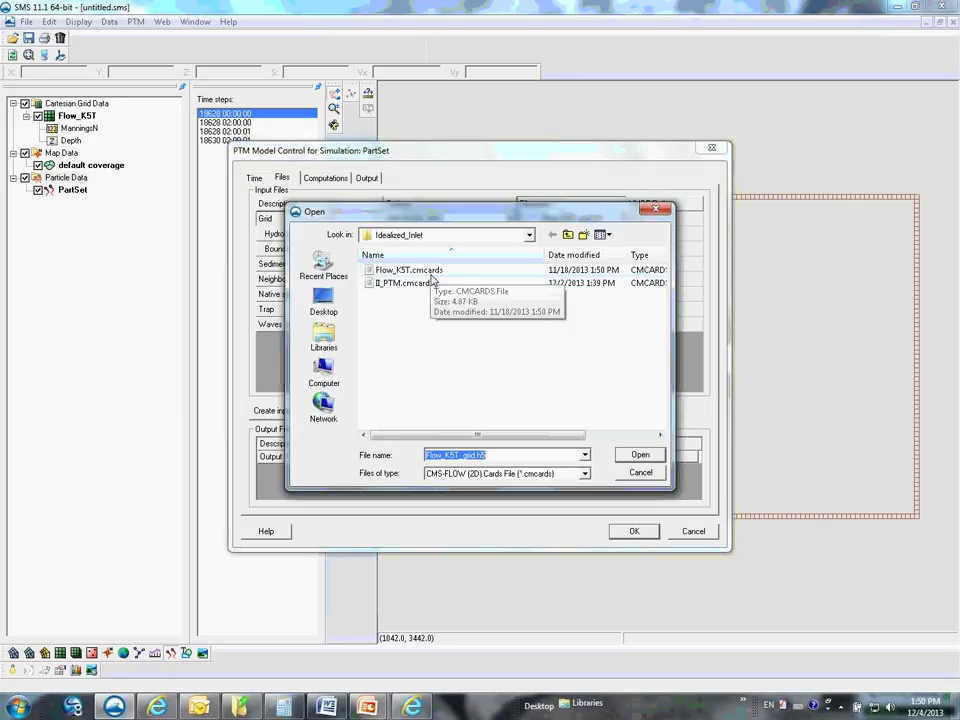
click(428, 272)
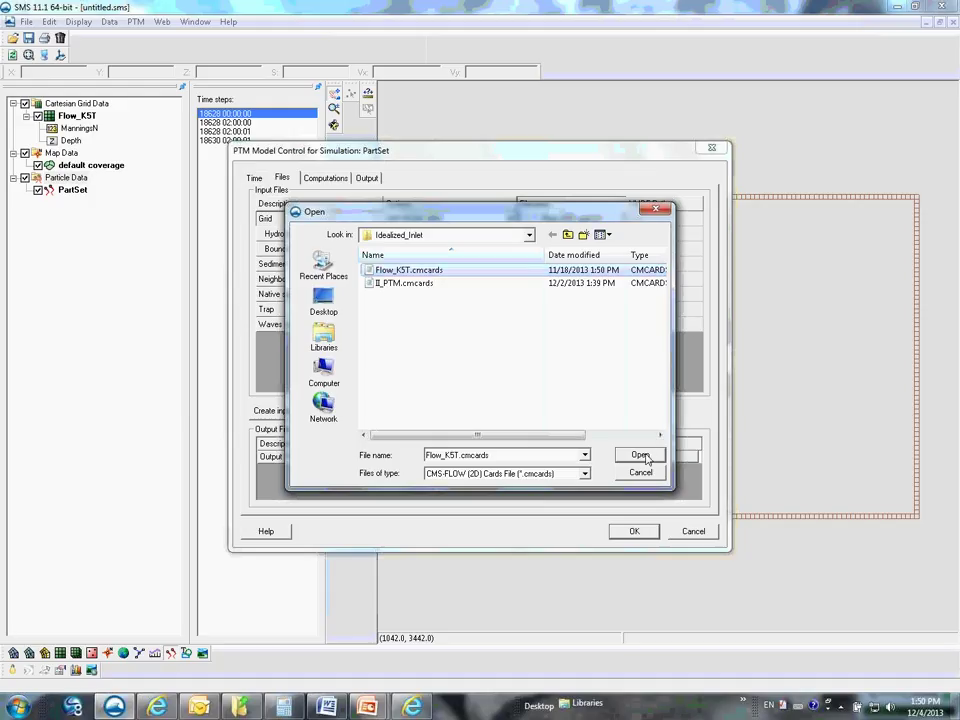
click(643, 457)
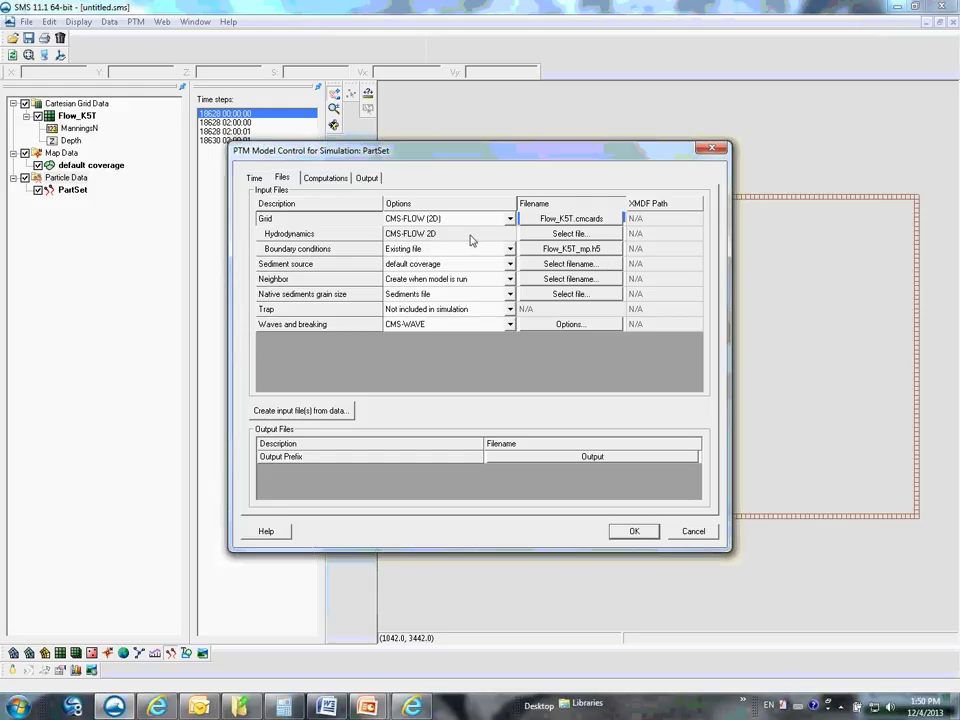
- Choose Flow_K5T_sol.h5 from the Idealized_Inlet folder as the CMS-FLOW 2D hydrodynamics input file
click(572, 236)
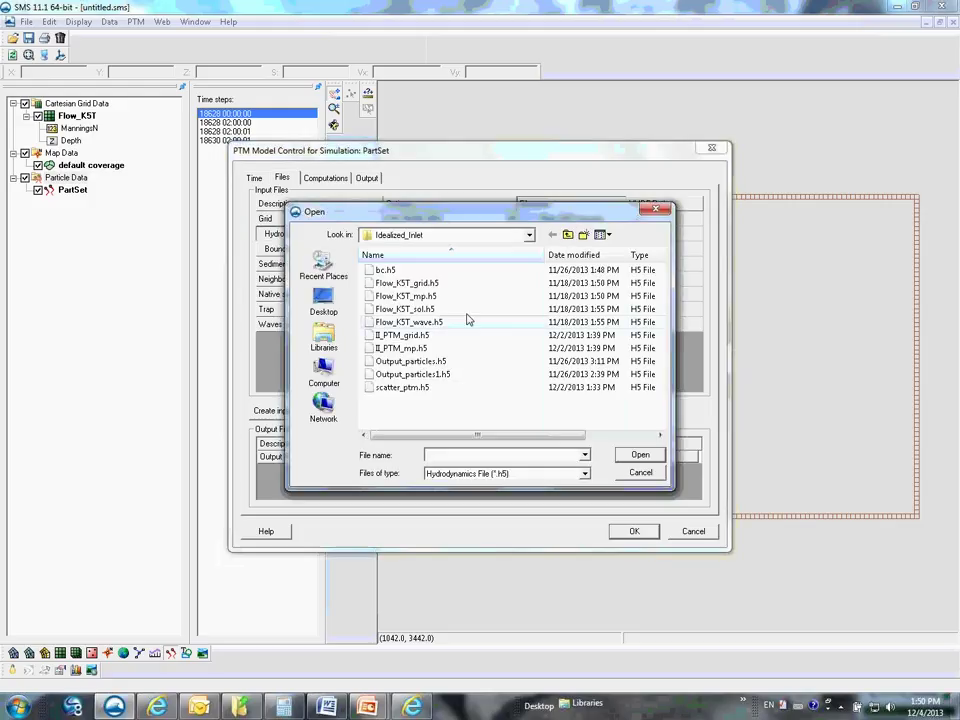
click(480, 310)
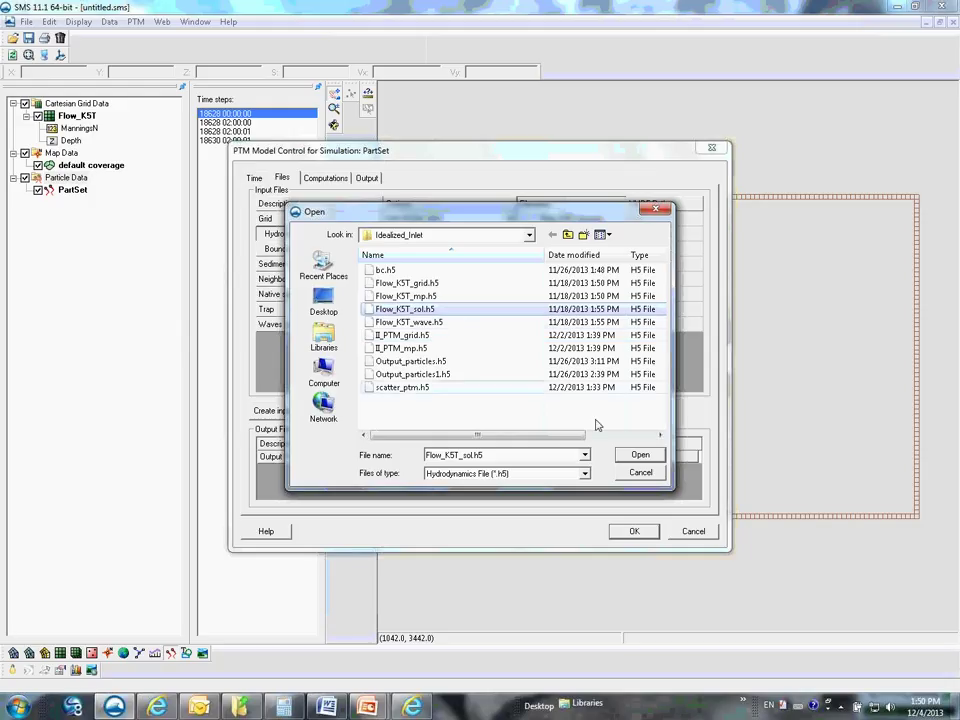
click(639, 455)
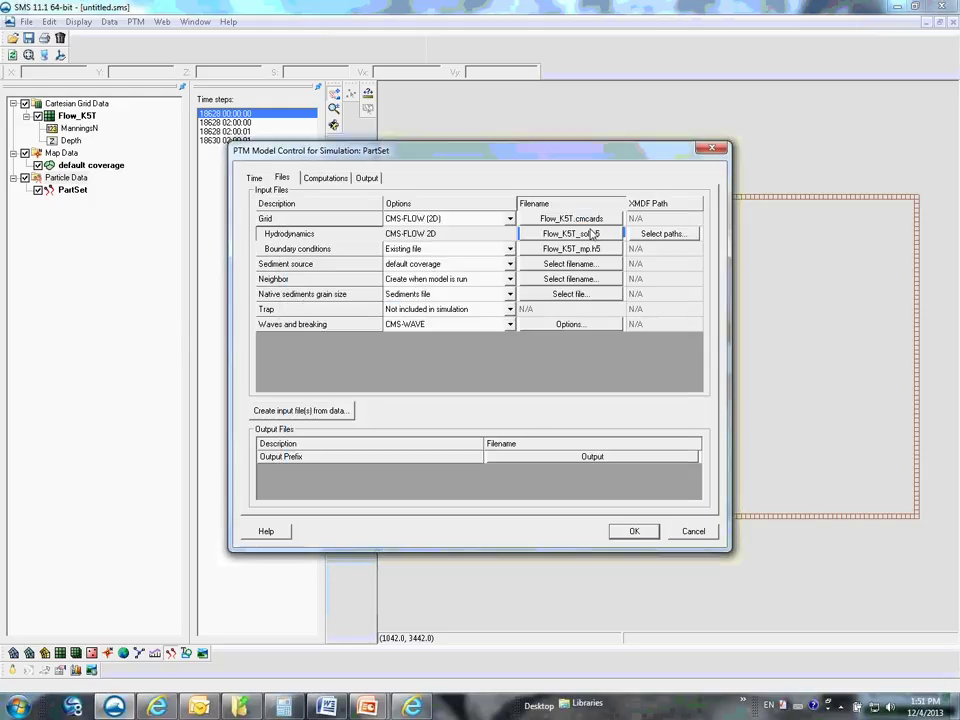
- Set the hydrodynamics XMDF paths to Ideal_Inlet/Current_Velocity for velocity and Ideal_Inlet/Water_Elevation for water surface elevation
click(668, 234)
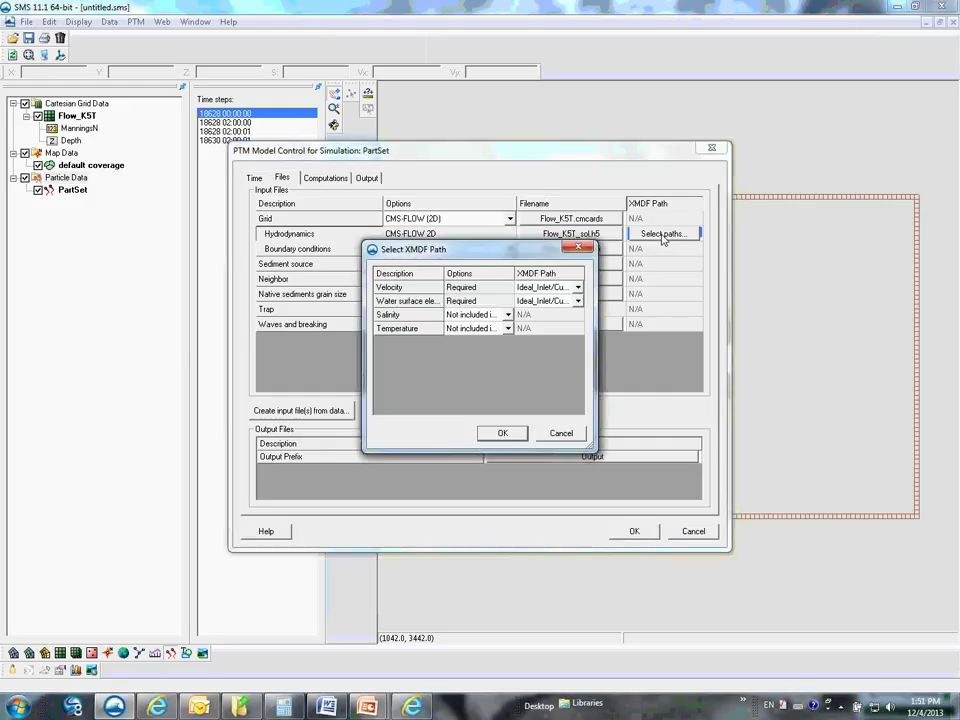
click(577, 288)
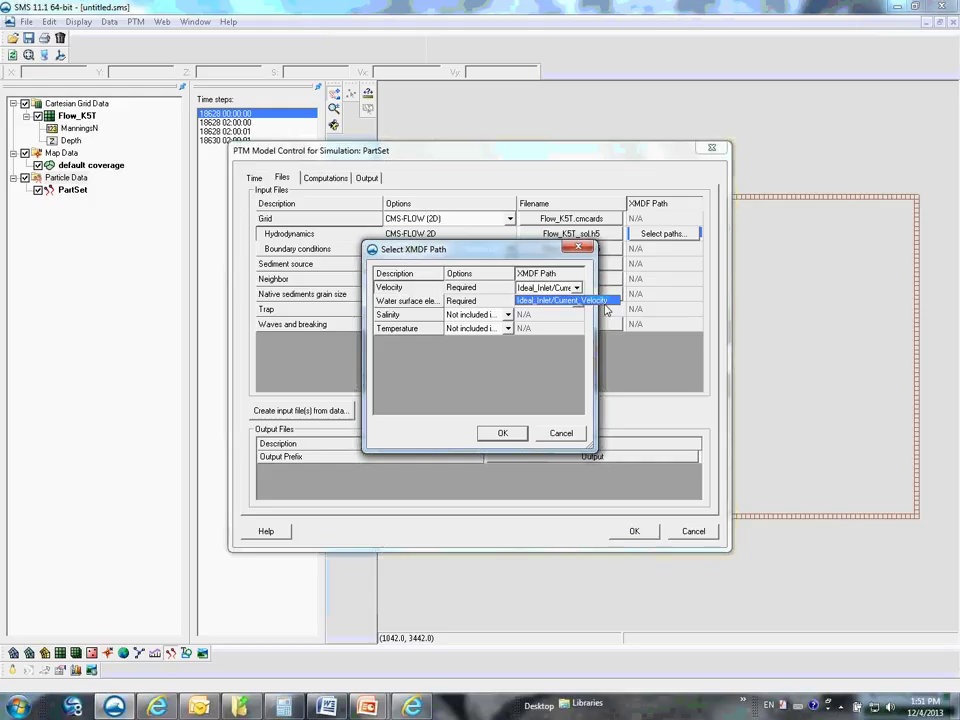
click(603, 306)
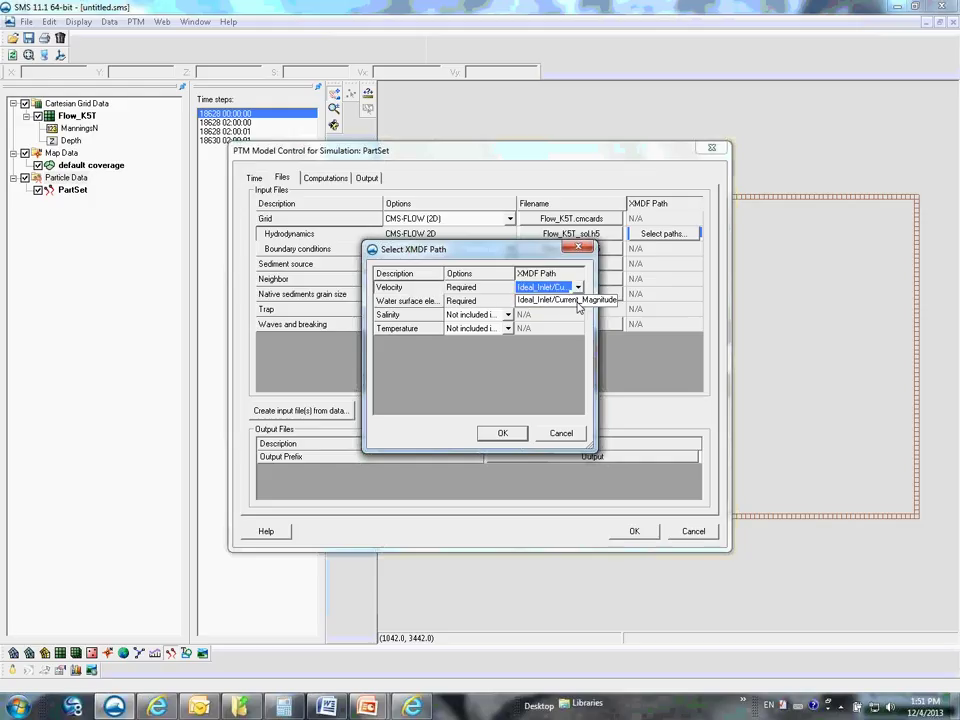
click(577, 301)
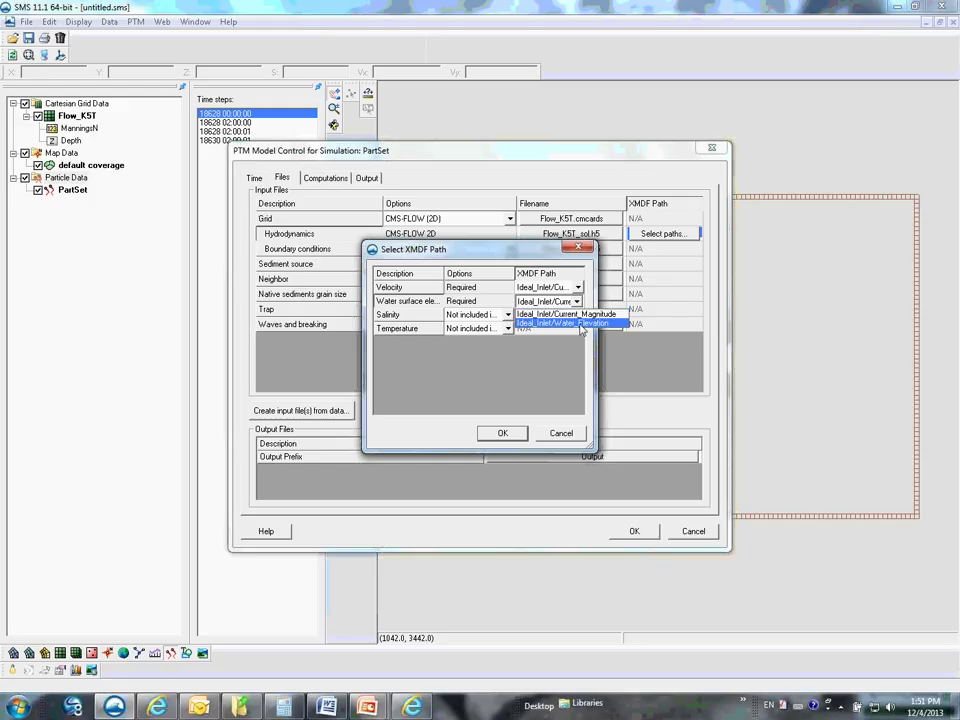
click(581, 325)
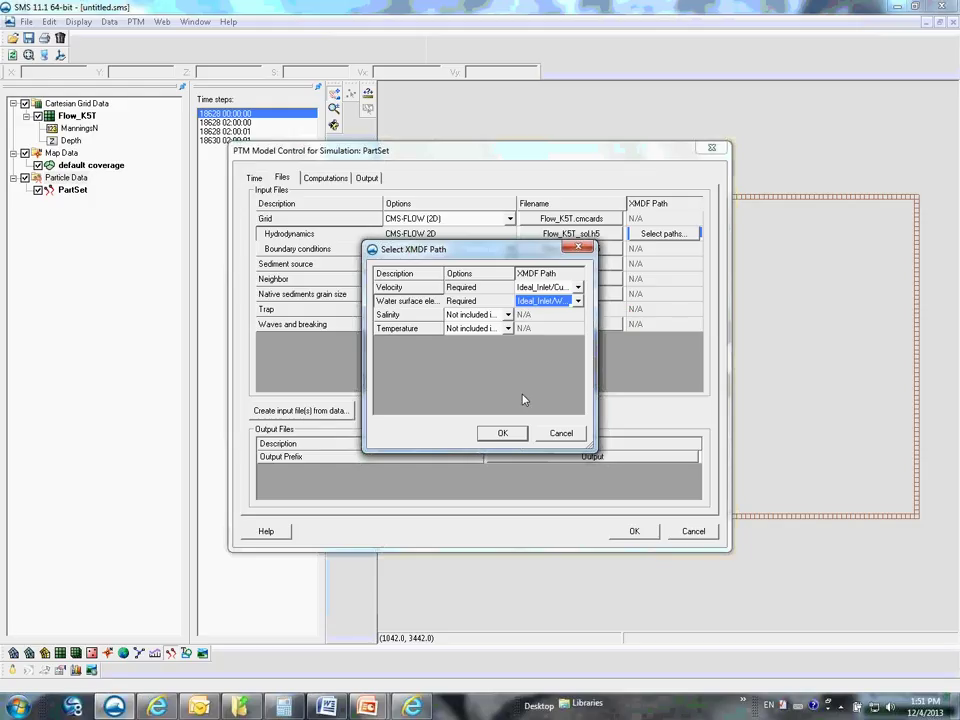
click(503, 434)
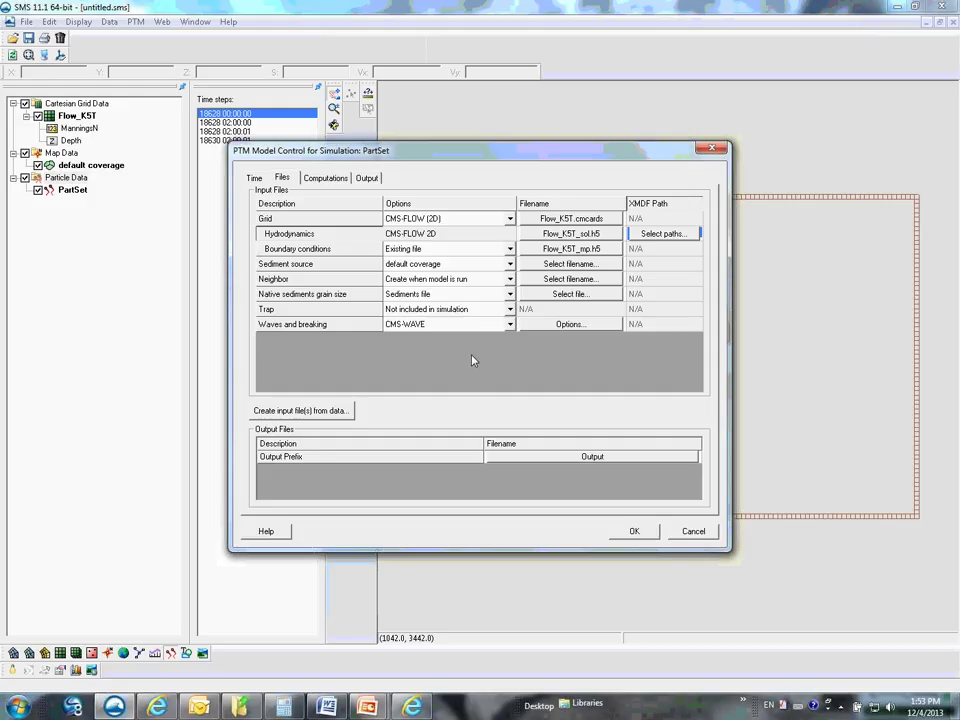
- Have the boundary conditions file created when the model is run, naming it pt.bc in the Idealized_Inlet folder
click(510, 249)
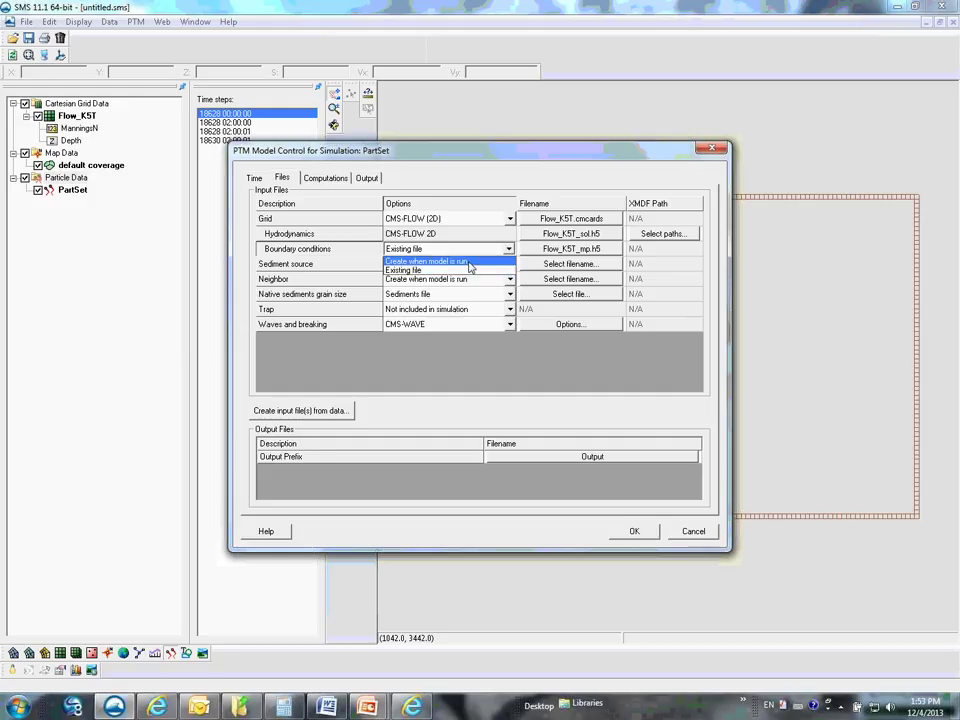
click(469, 264)
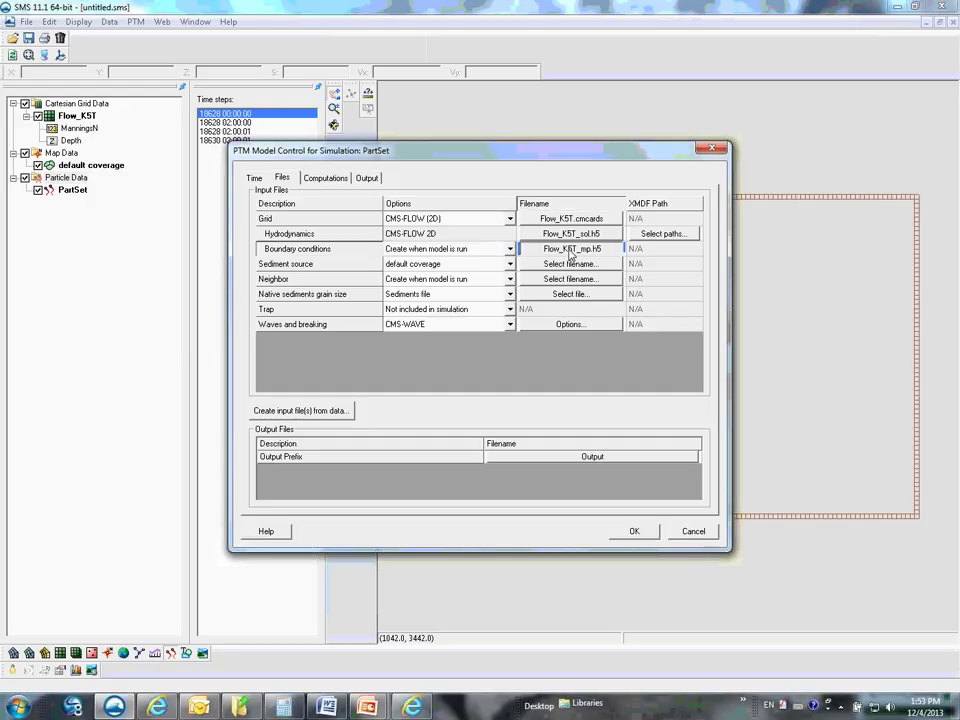
click(571, 249)
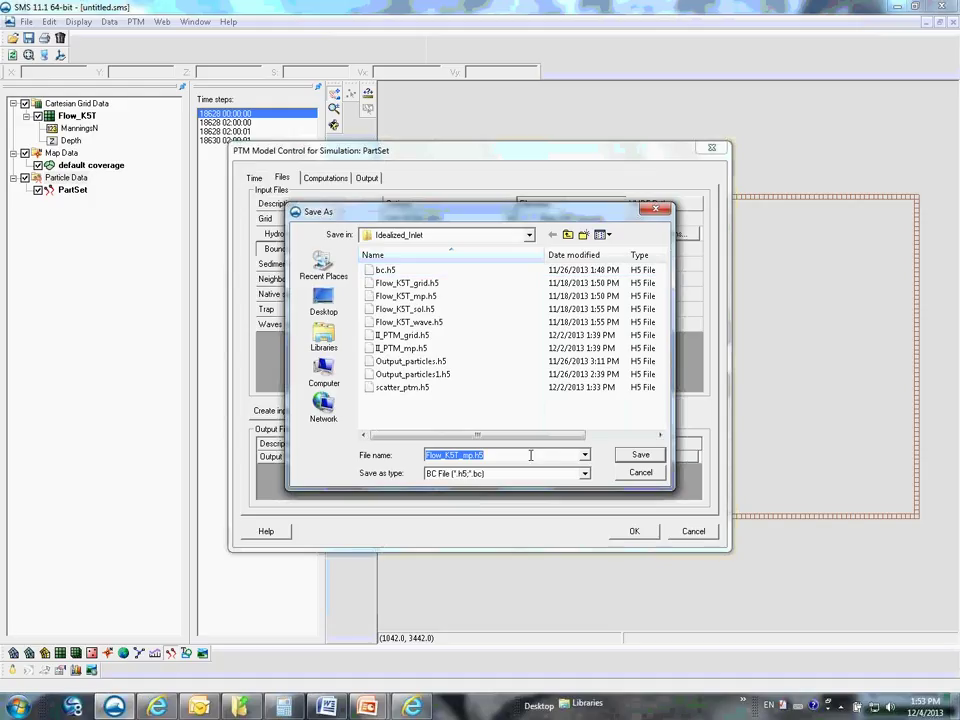
text(pt)
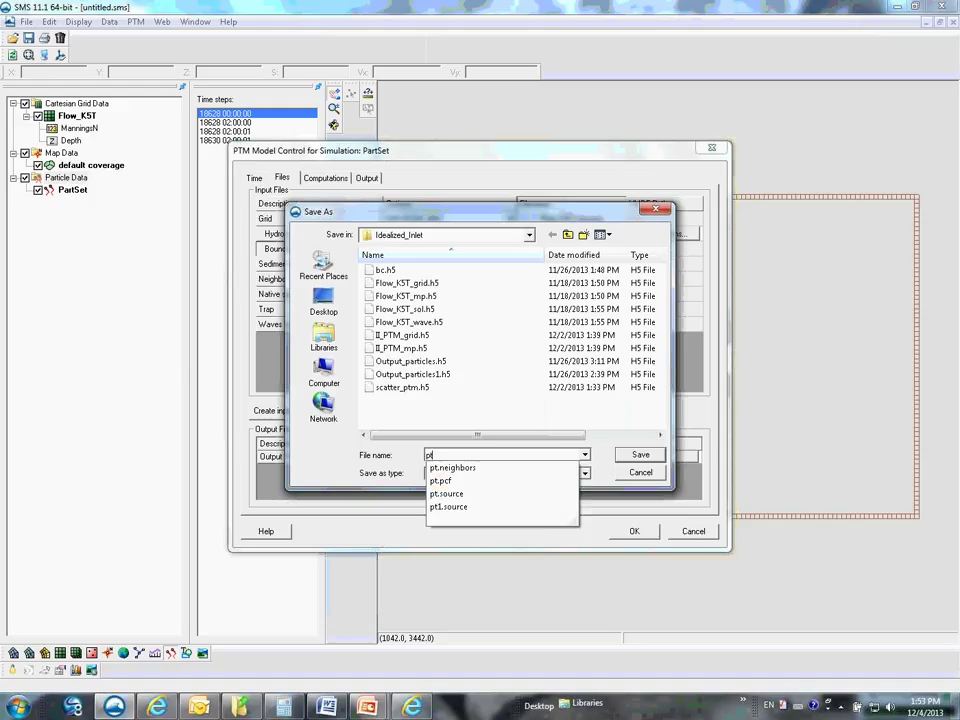
text(.bc)
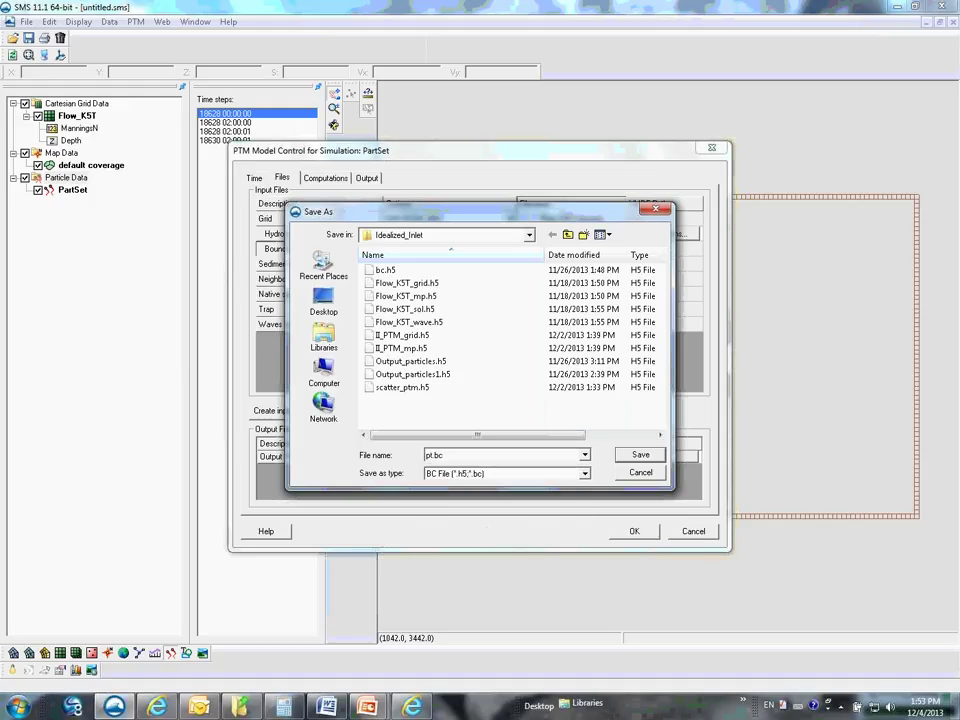
click(641, 456)
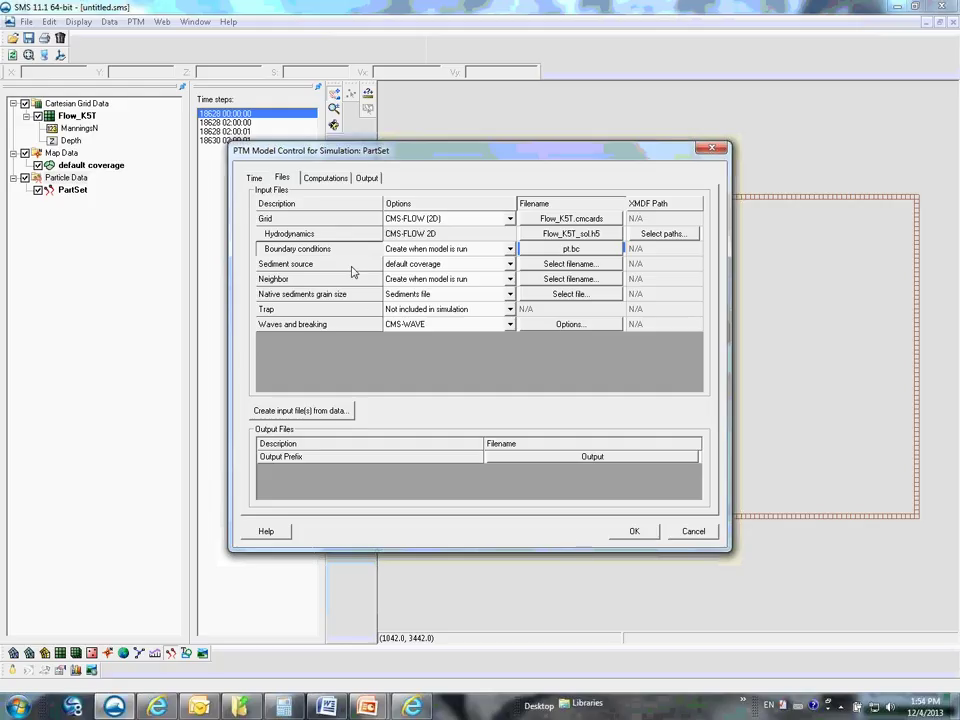
- Use the default coverage as the sediment source and save its file as pt.source in the Webinar folder's Test subfolder
click(509, 264)
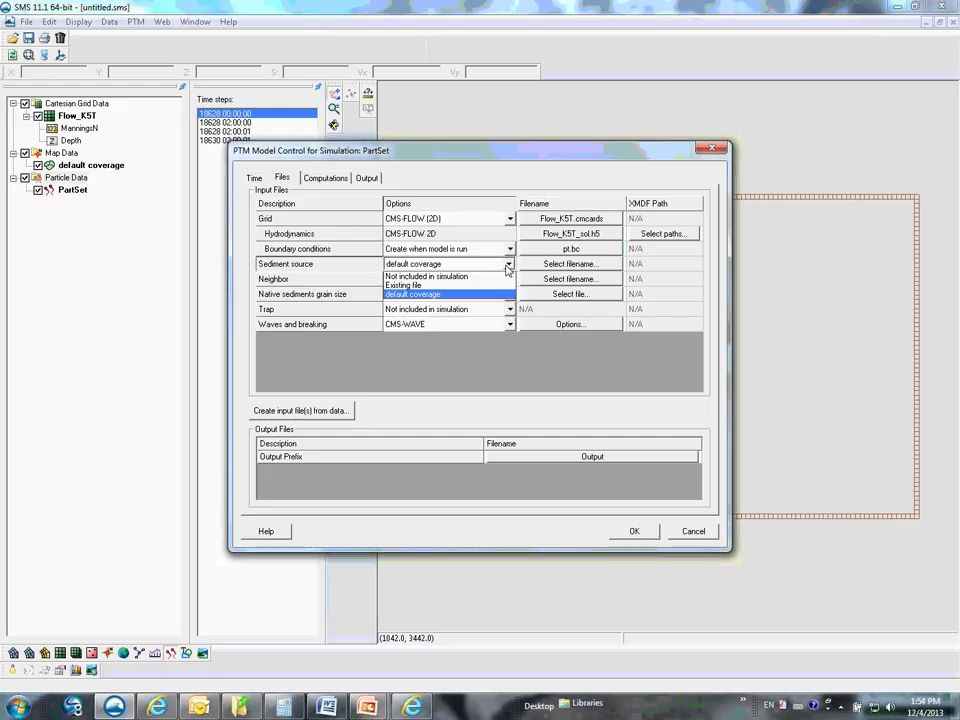
click(455, 295)
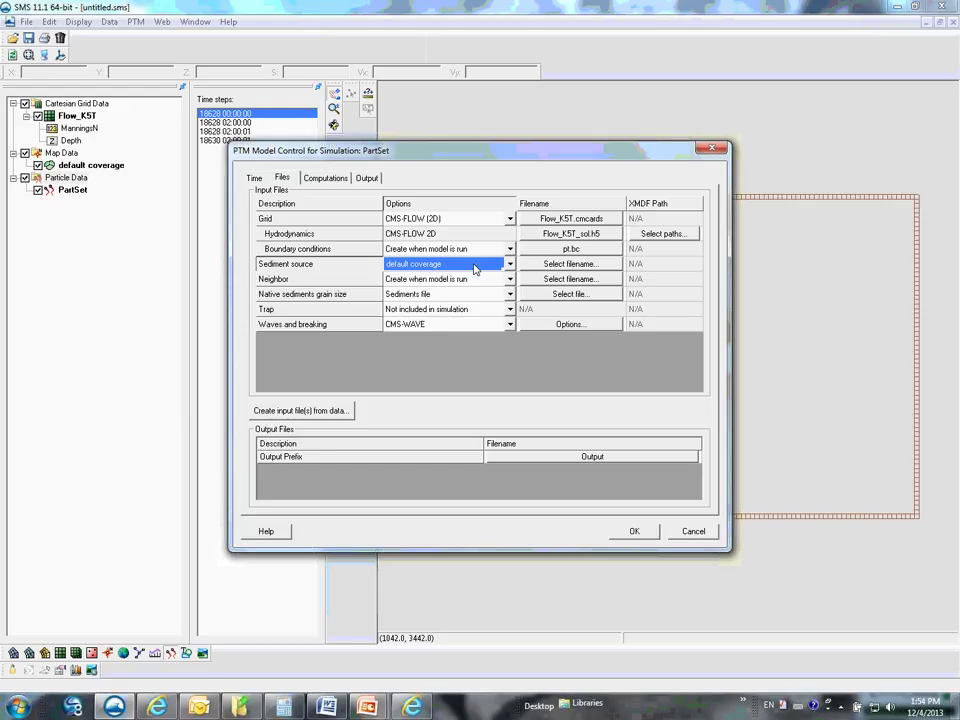
click(586, 268)
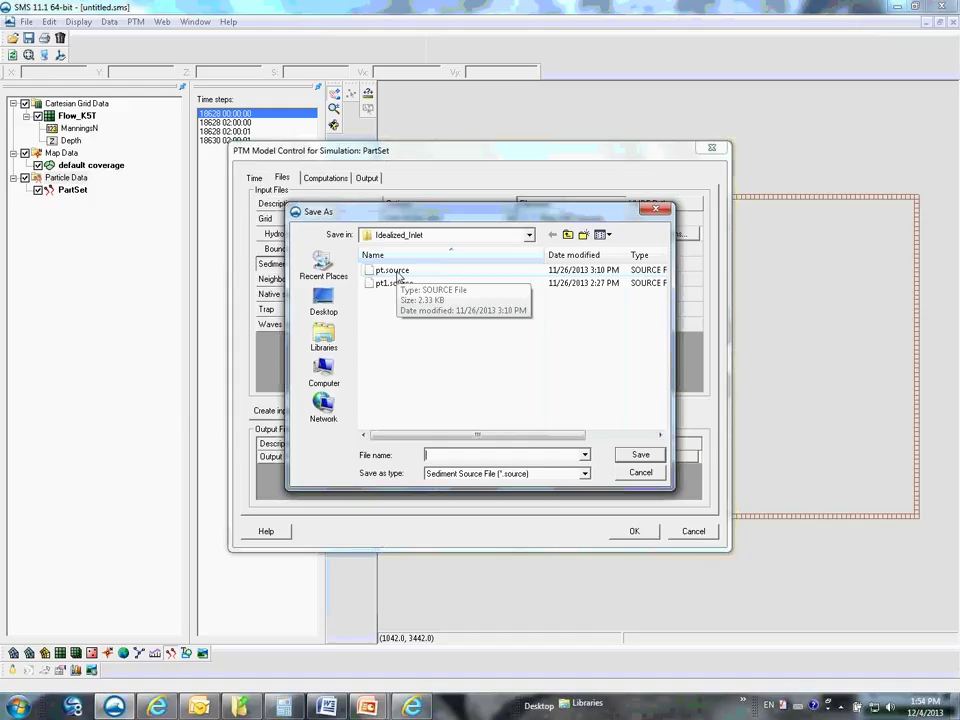
click(398, 275)
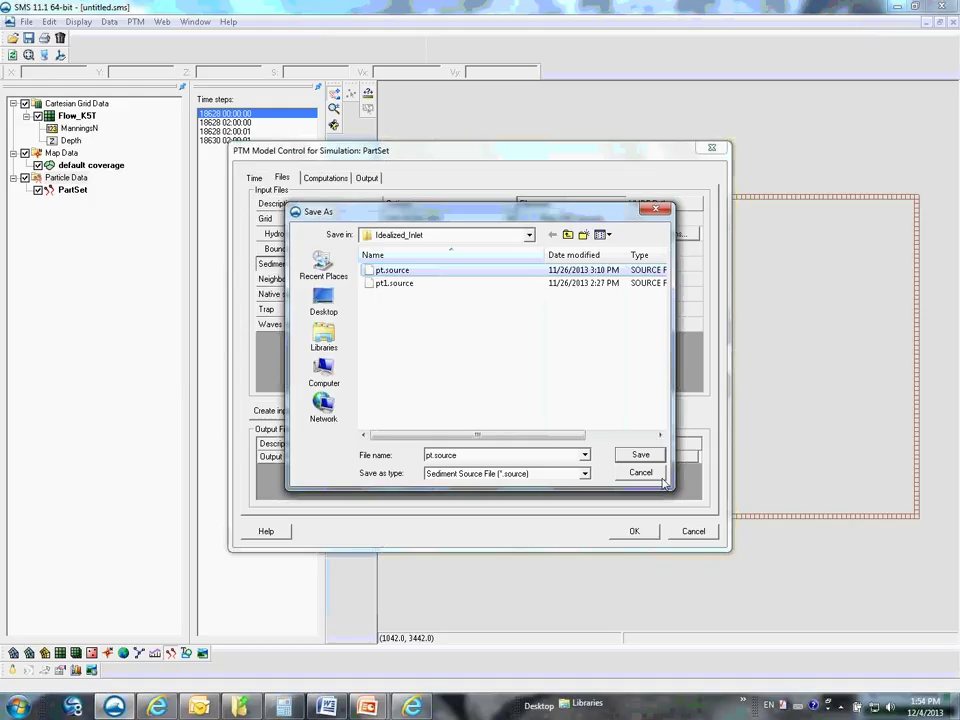
click(641, 456)
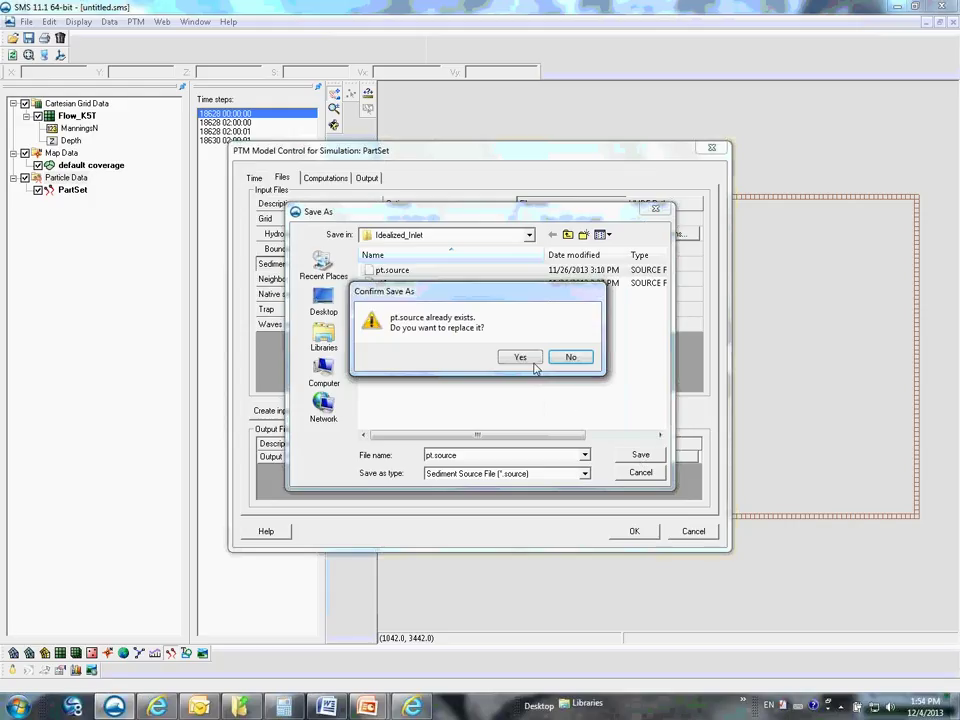
click(570, 357)
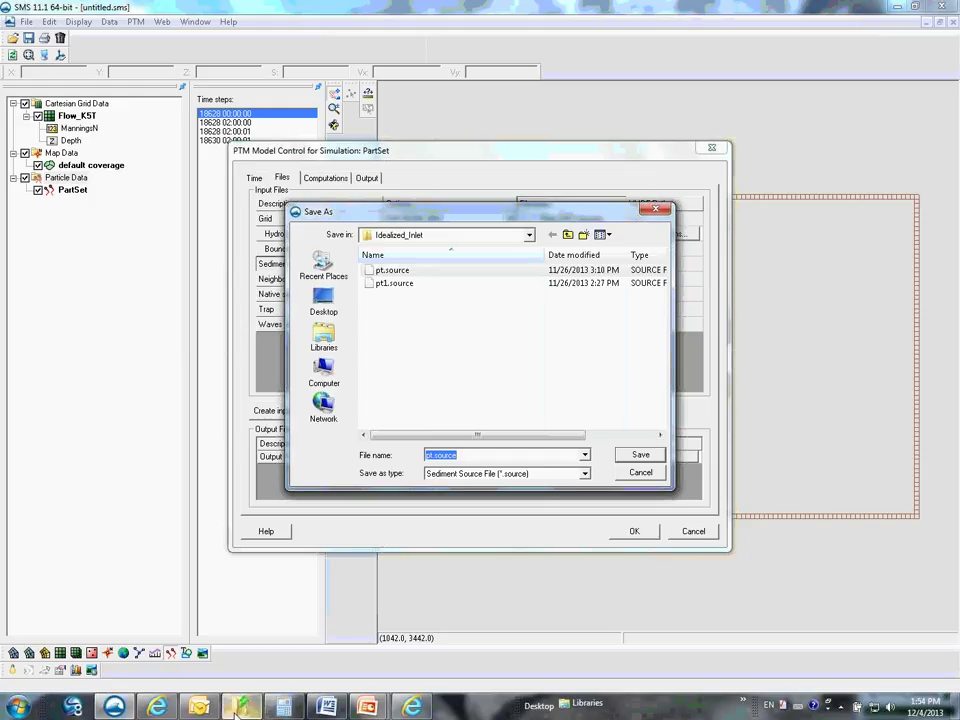
mouse_move(241, 710)
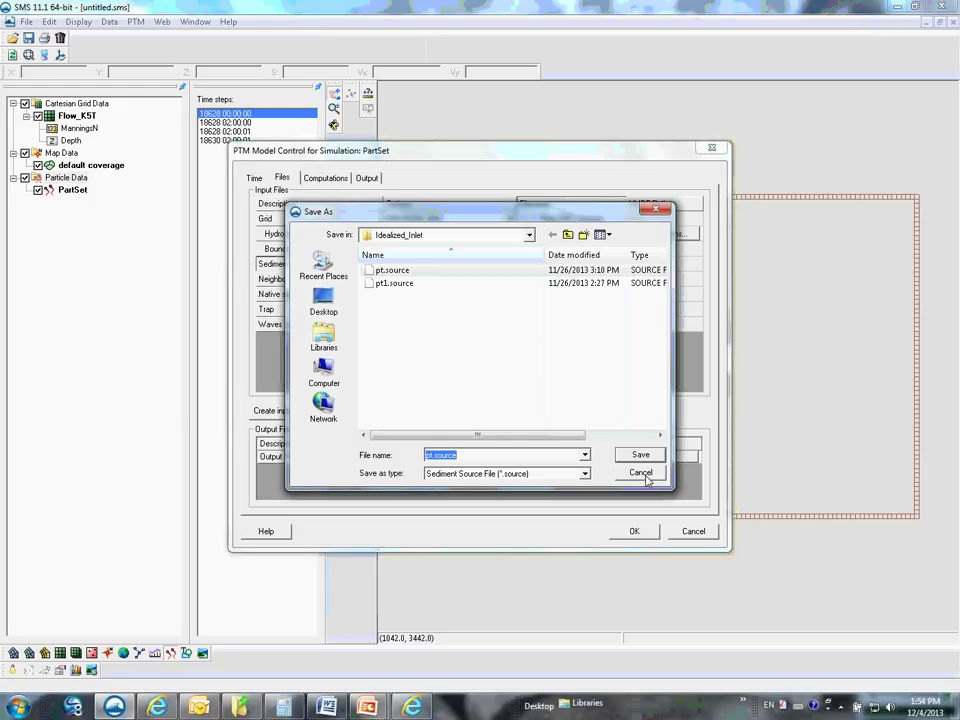
click(530, 238)
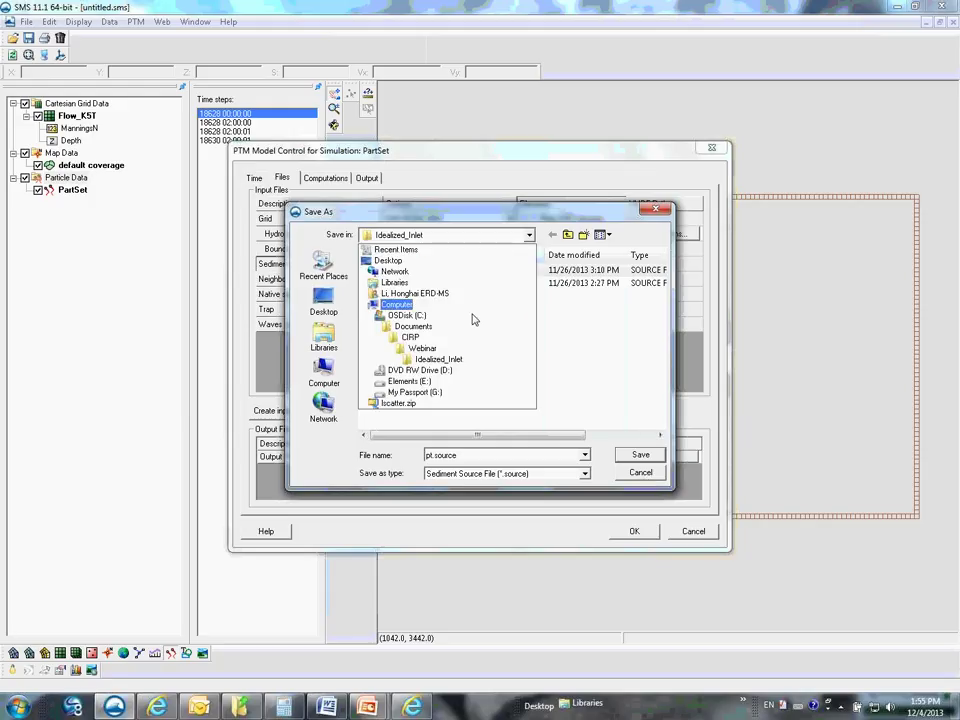
click(424, 348)
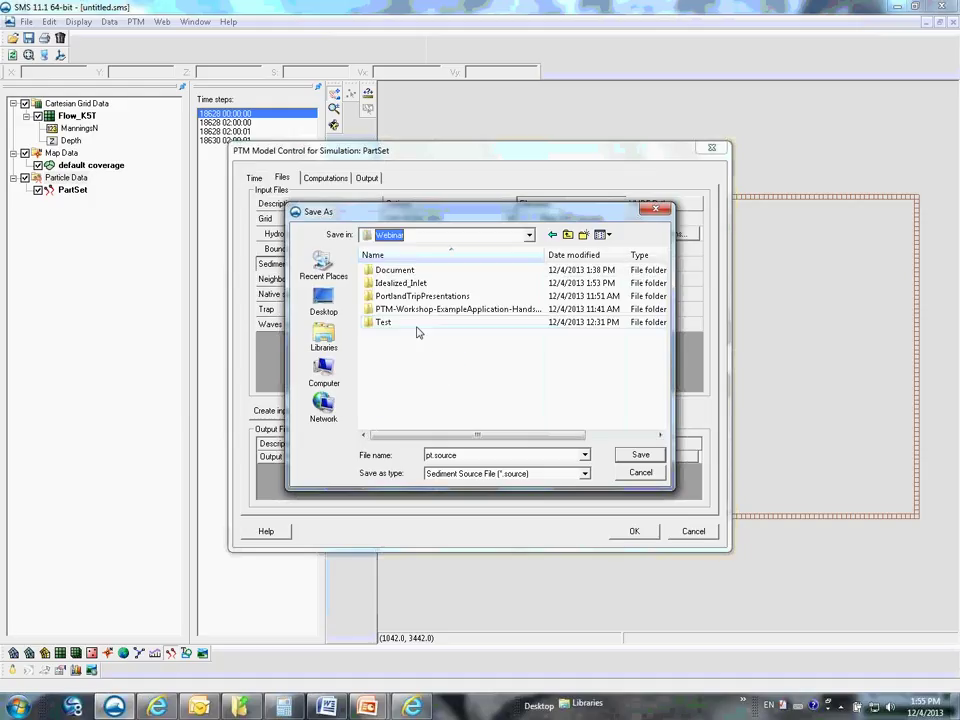
double_click(385, 321)
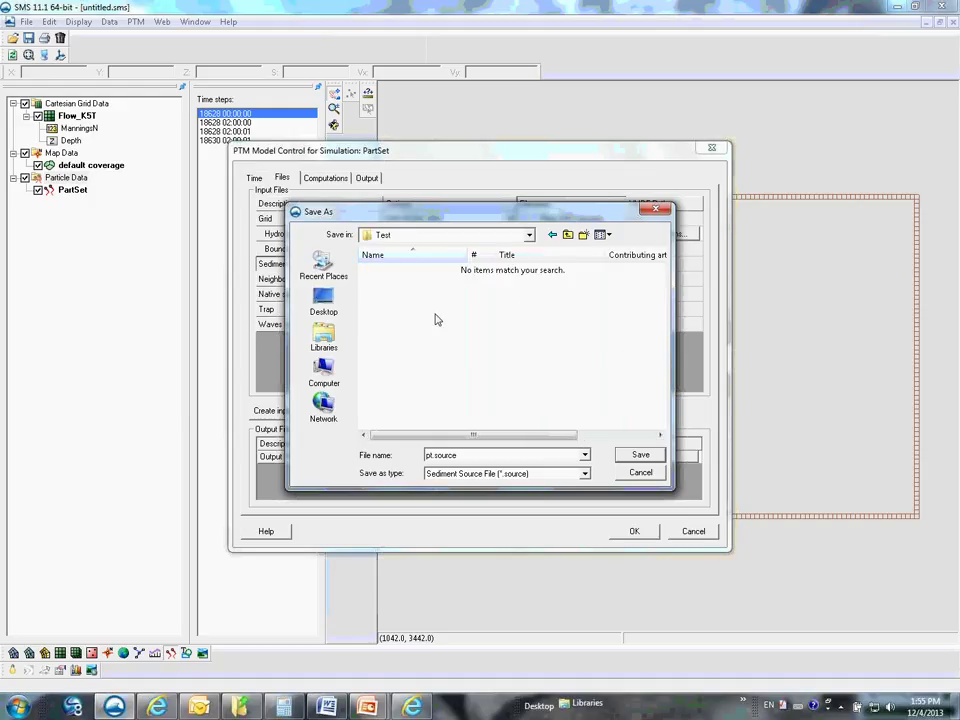
click(640, 456)
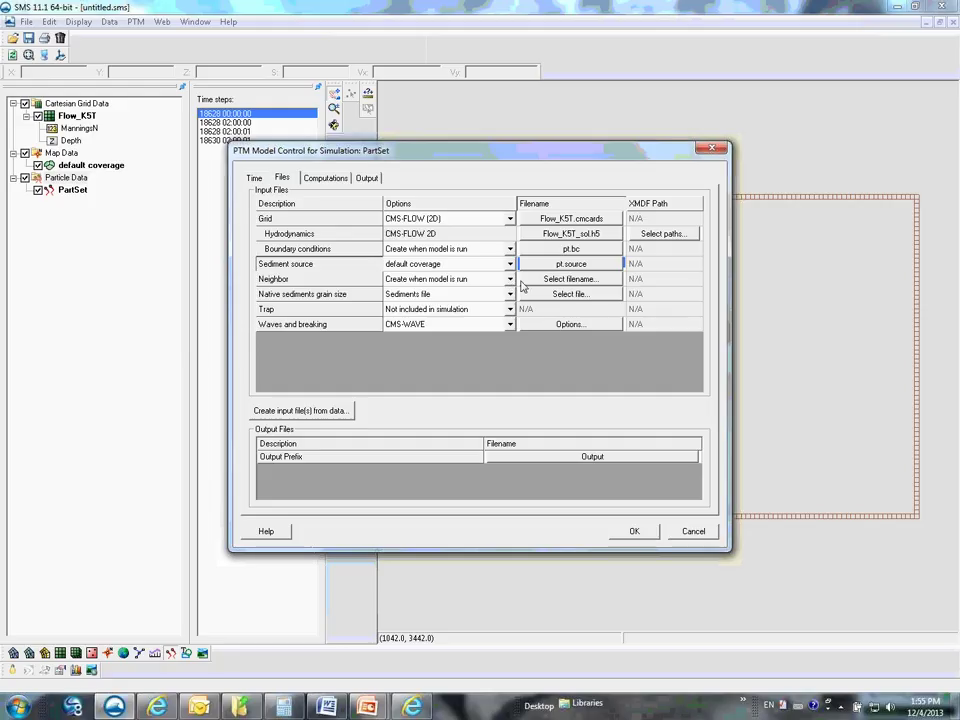
- Name the neighbor file created at model run pt and save it in the Test folder
click(564, 282)
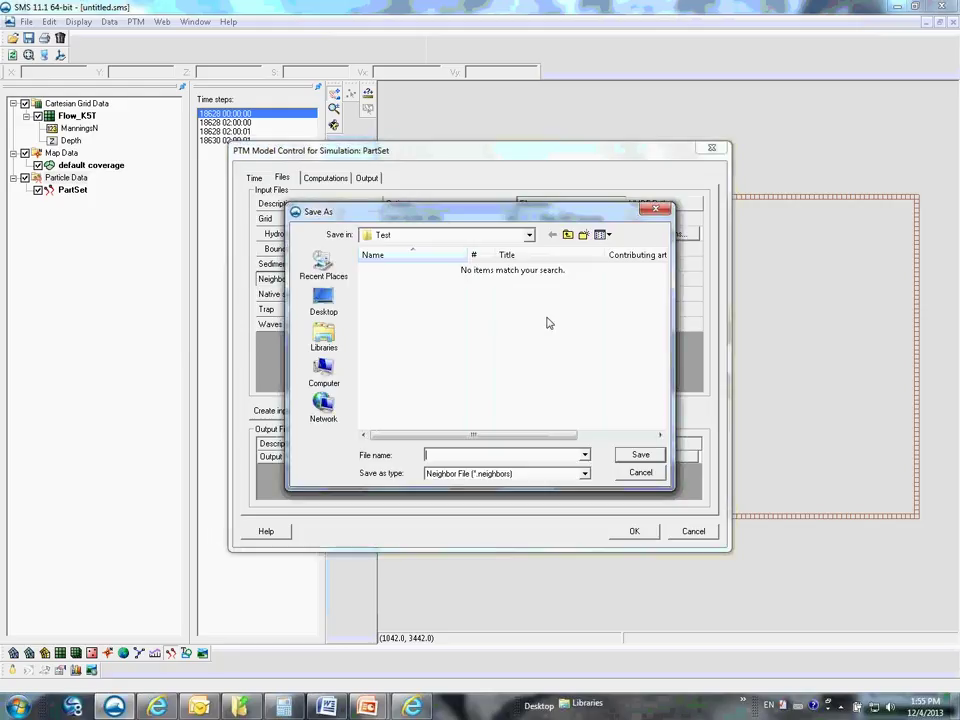
text(pt)
click(640, 456)
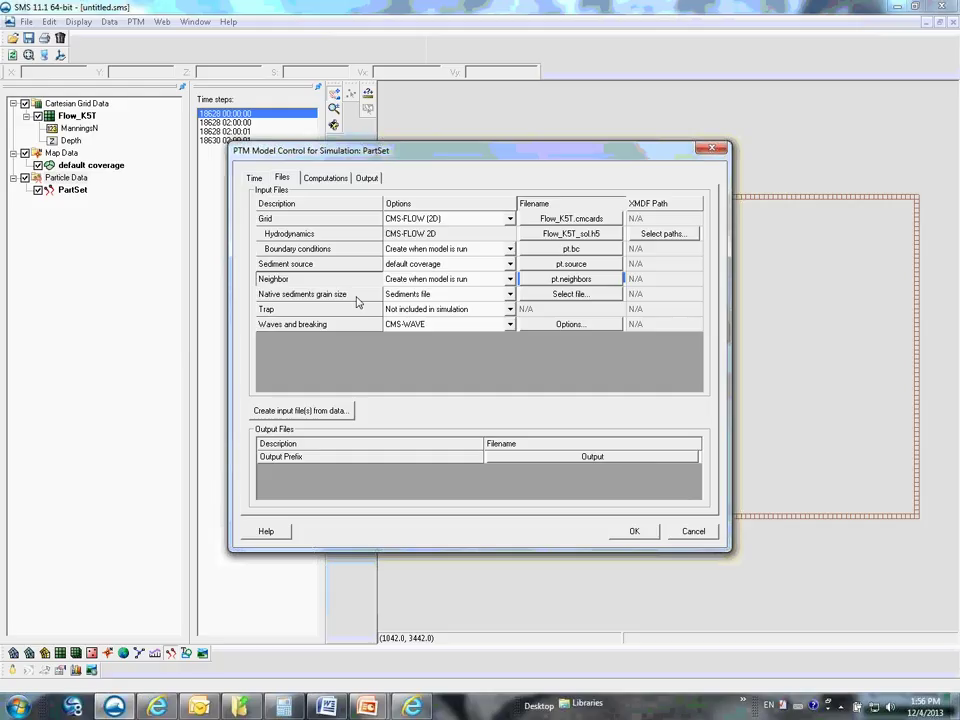
- Set the native sediments grain size to Uniform bed, accepting D35 0.1 mm, D50 0.2 mm and D90 0.3 mm
click(509, 294)
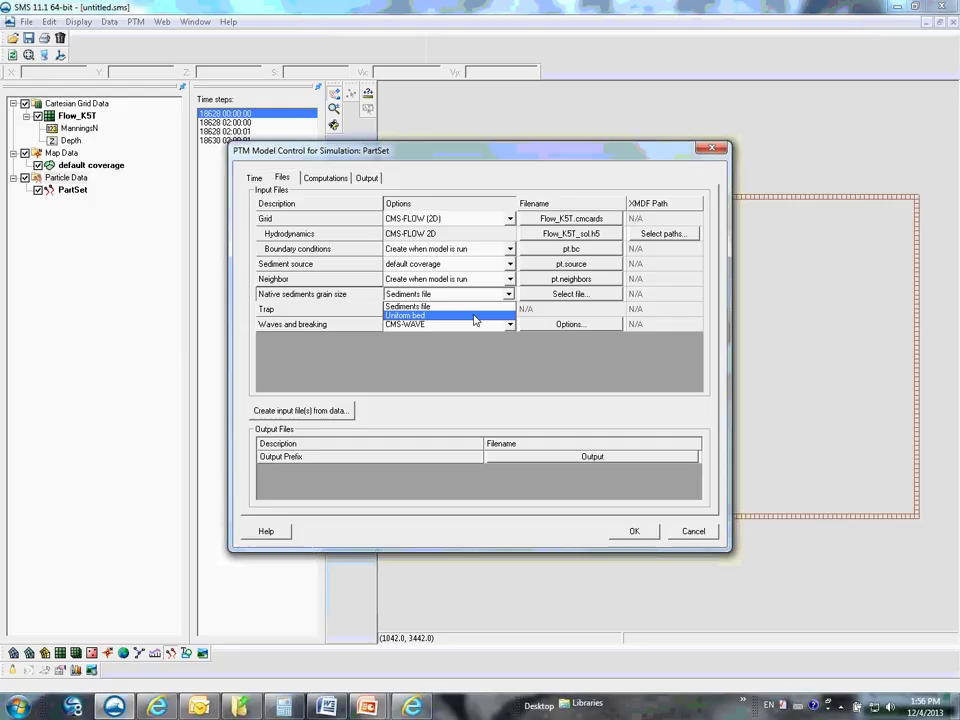
click(475, 316)
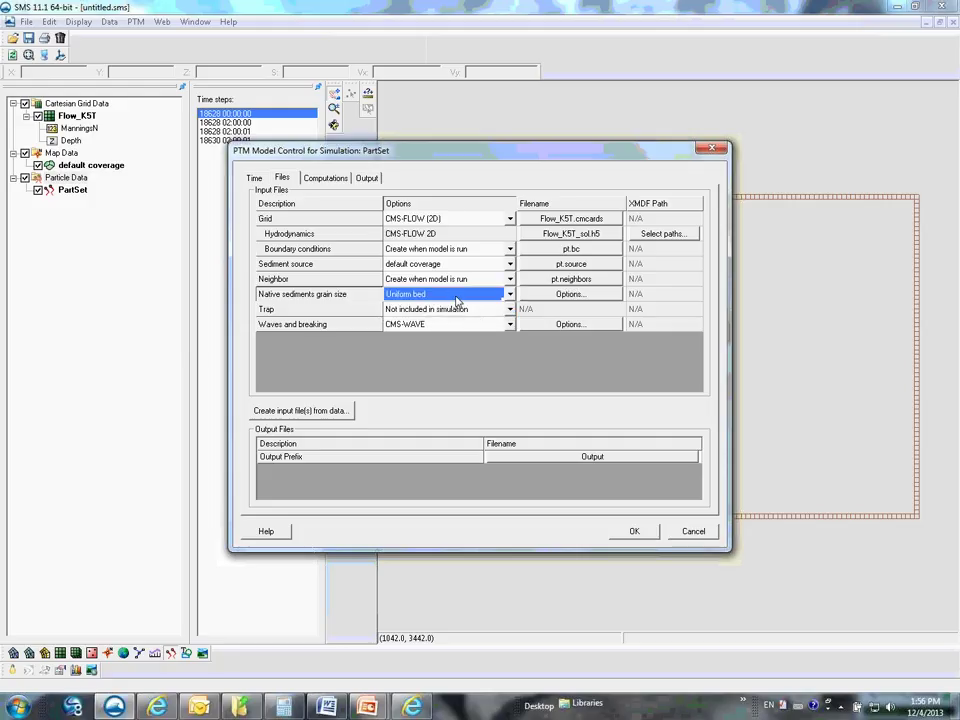
click(567, 296)
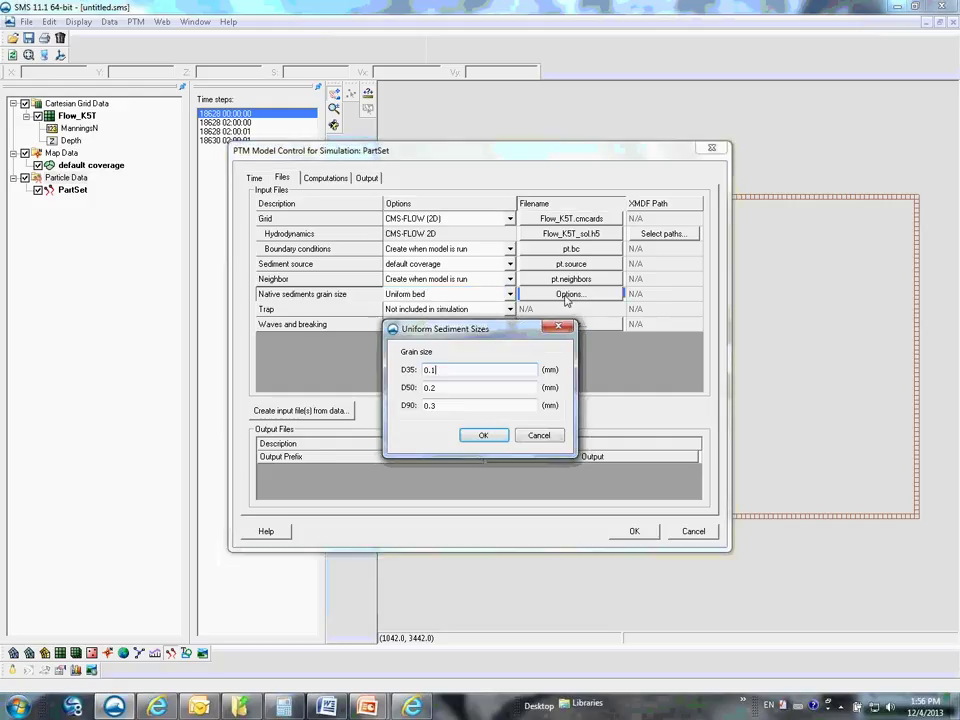
click(480, 374)
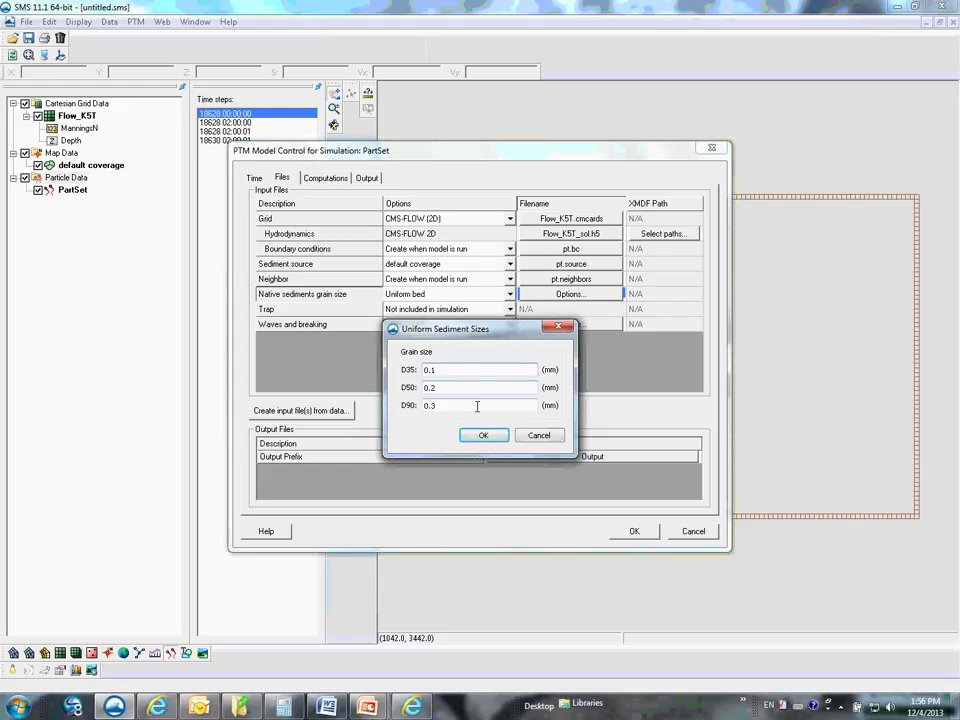
click(489, 440)
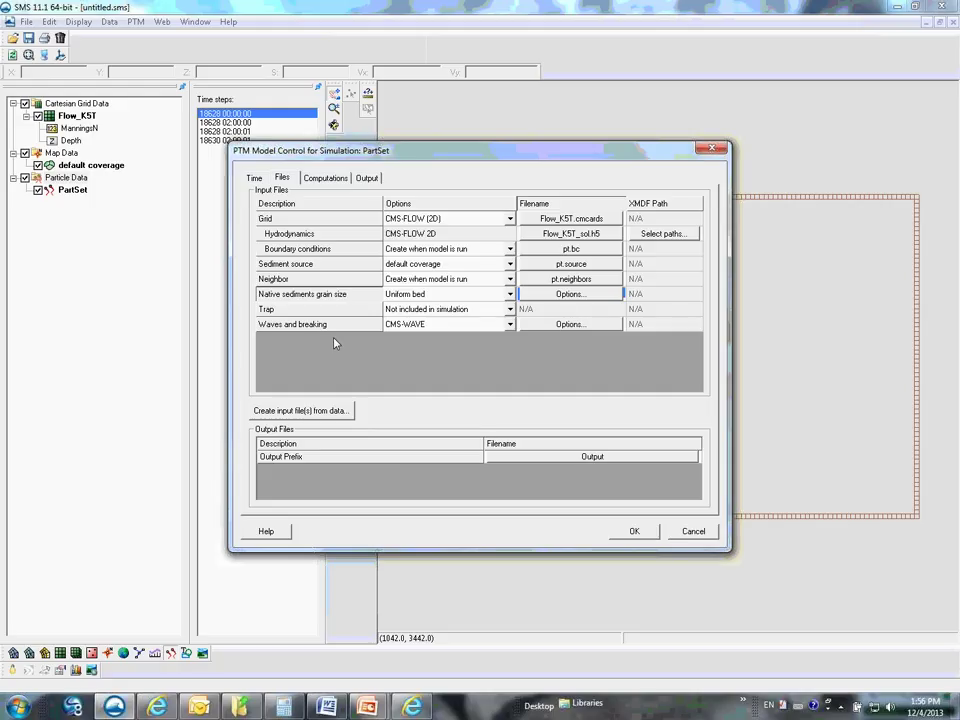
- Review the available trap options, leaving the trap not included in the simulation
click(485, 311)
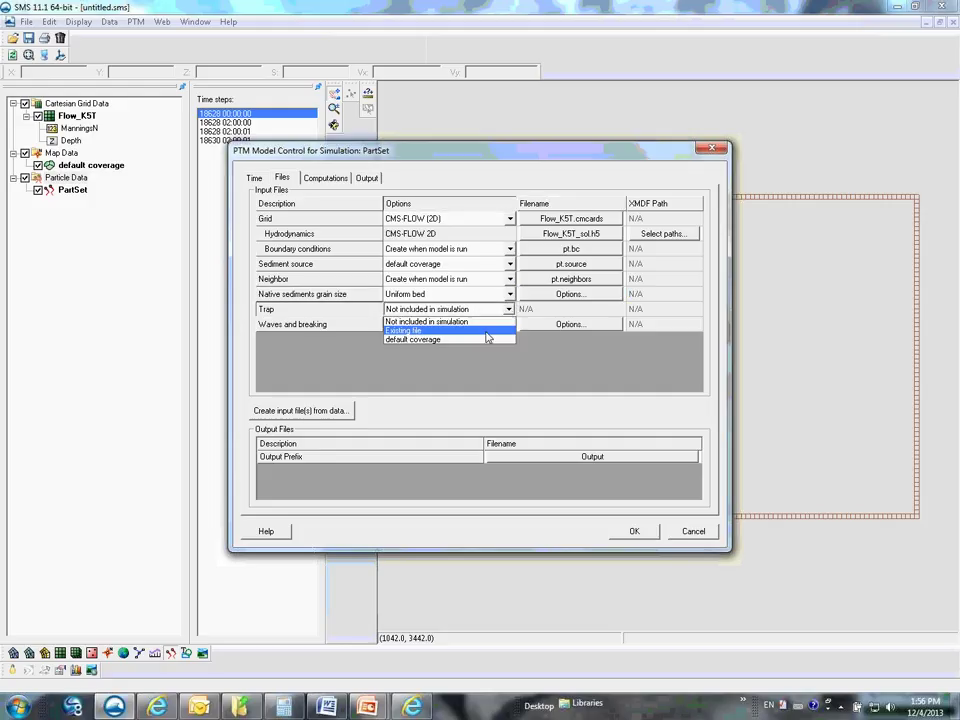
click(509, 313)
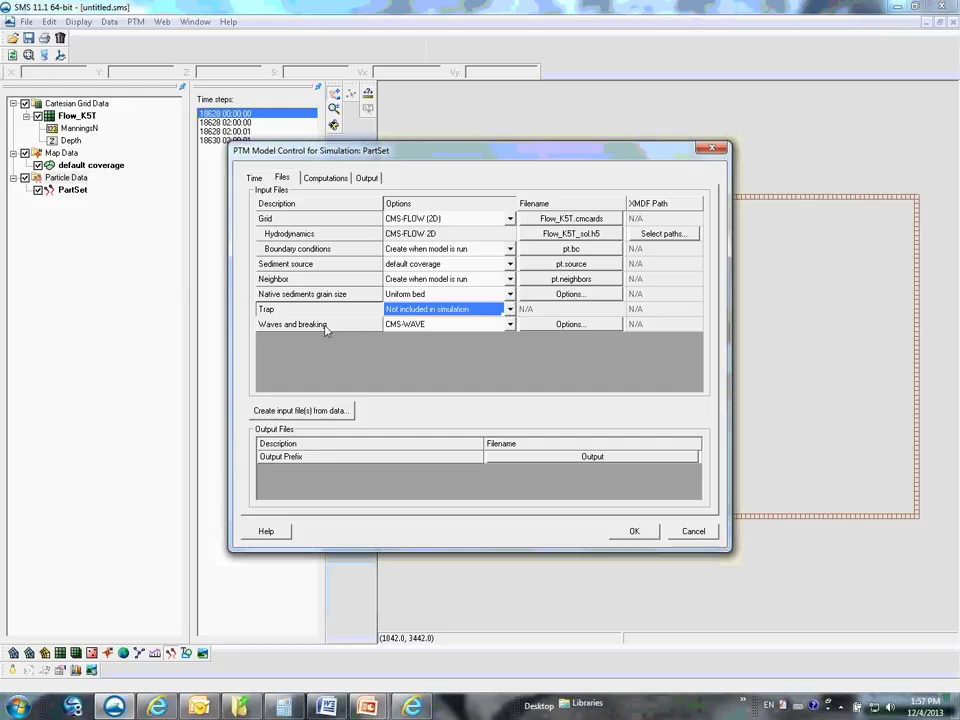
- Use CMS-WAVE for waves and breaking, and load Wave_K5.sim from the Test folder as the parent grid's simulation file
click(509, 324)
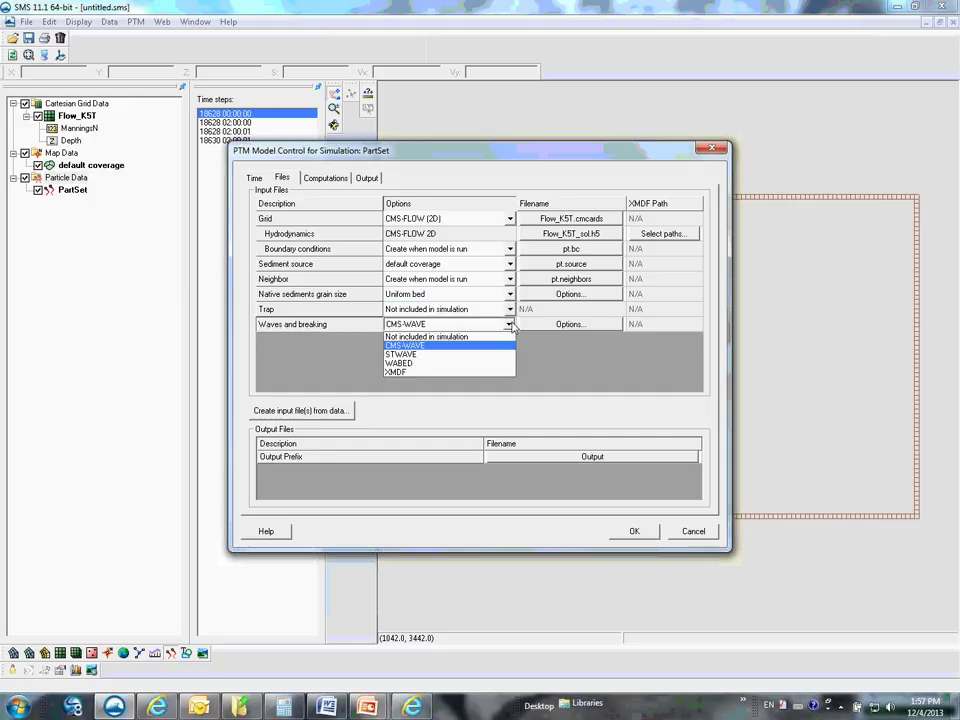
click(470, 348)
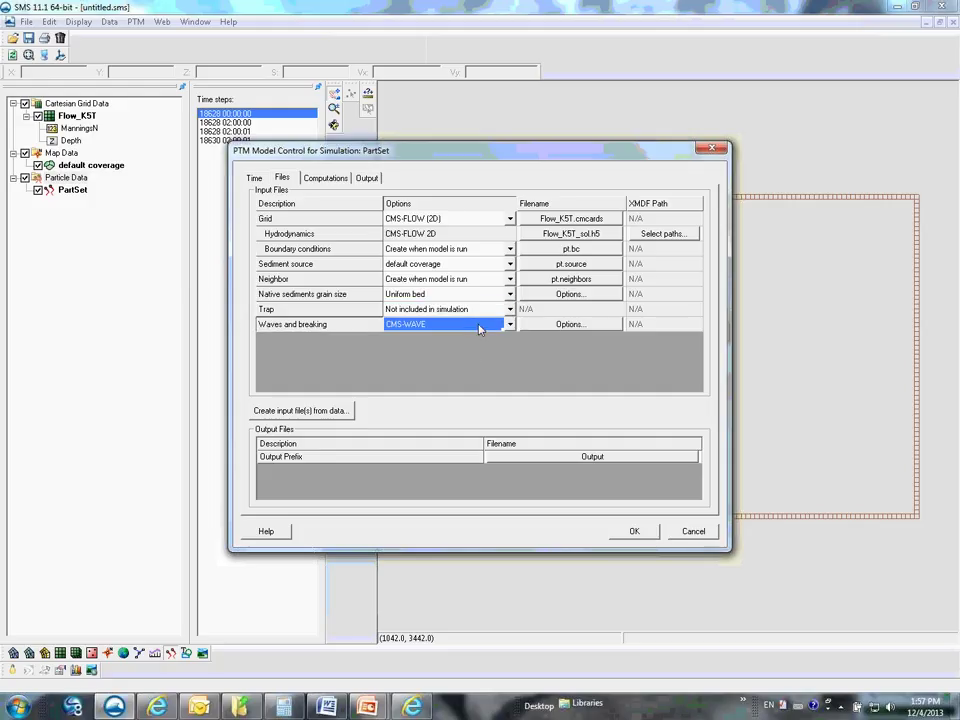
click(570, 326)
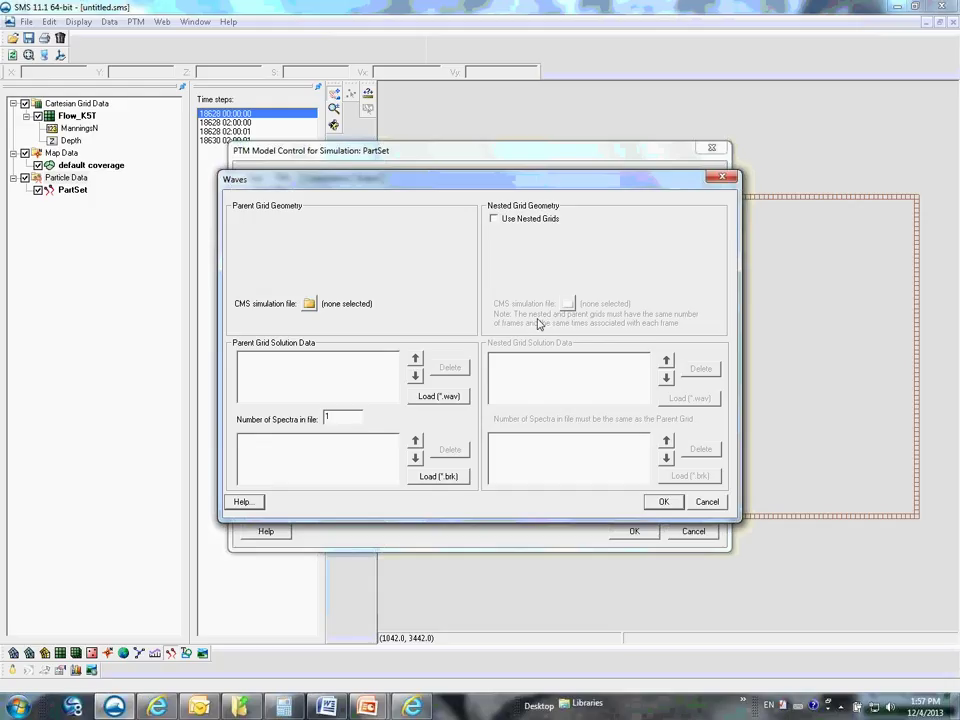
click(310, 305)
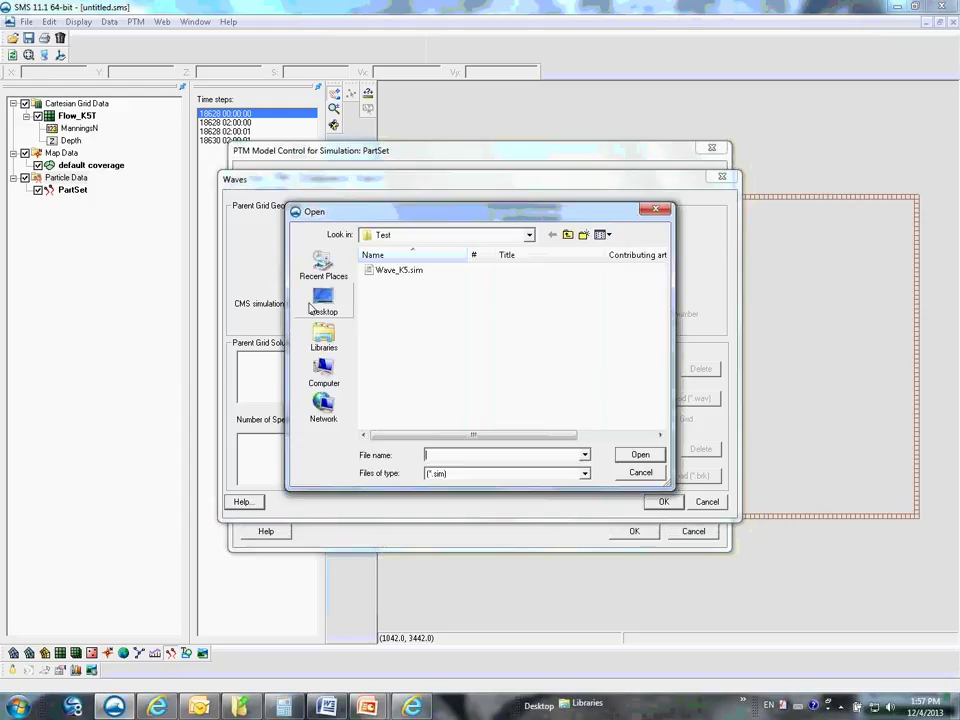
click(404, 276)
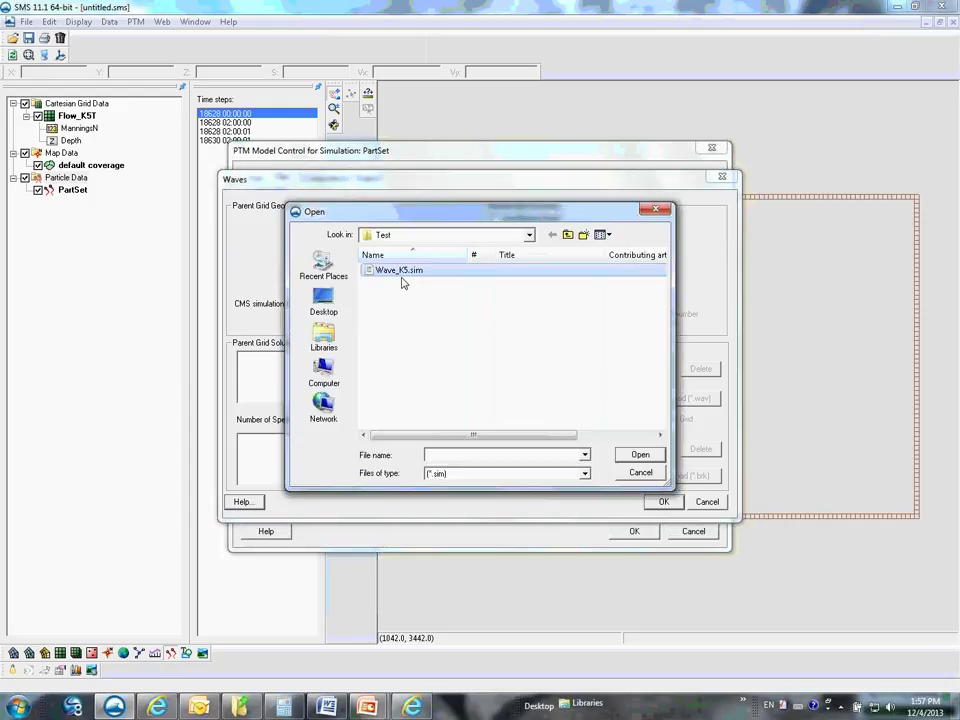
click(640, 455)
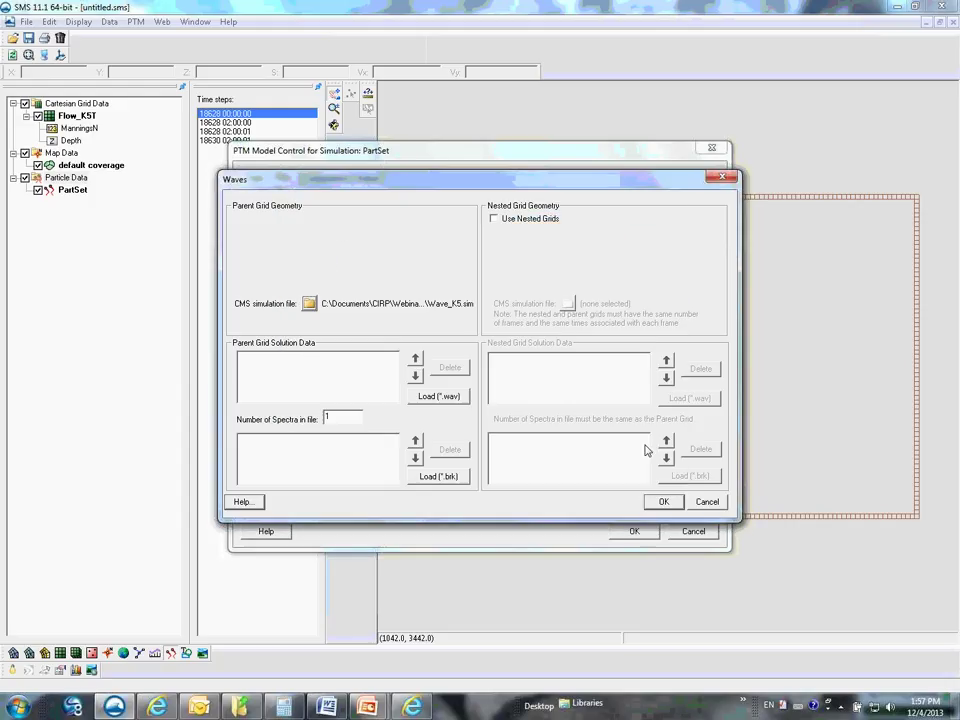
- Load Wave_K5.wav as the parent grid wave solution and set the number of spectra in the file to 17
click(439, 397)
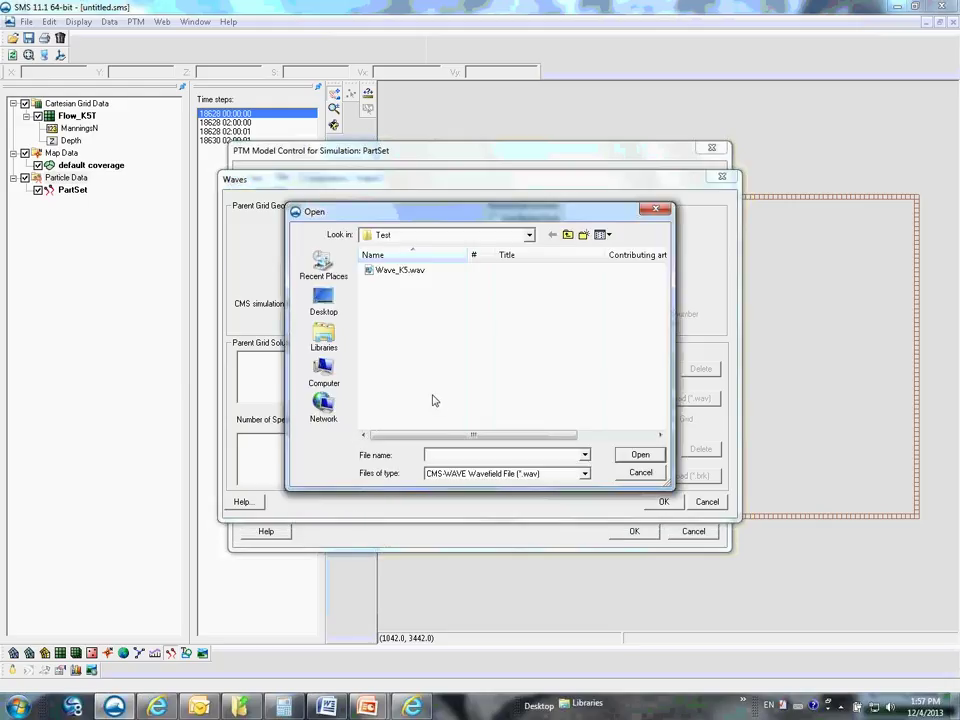
click(400, 270)
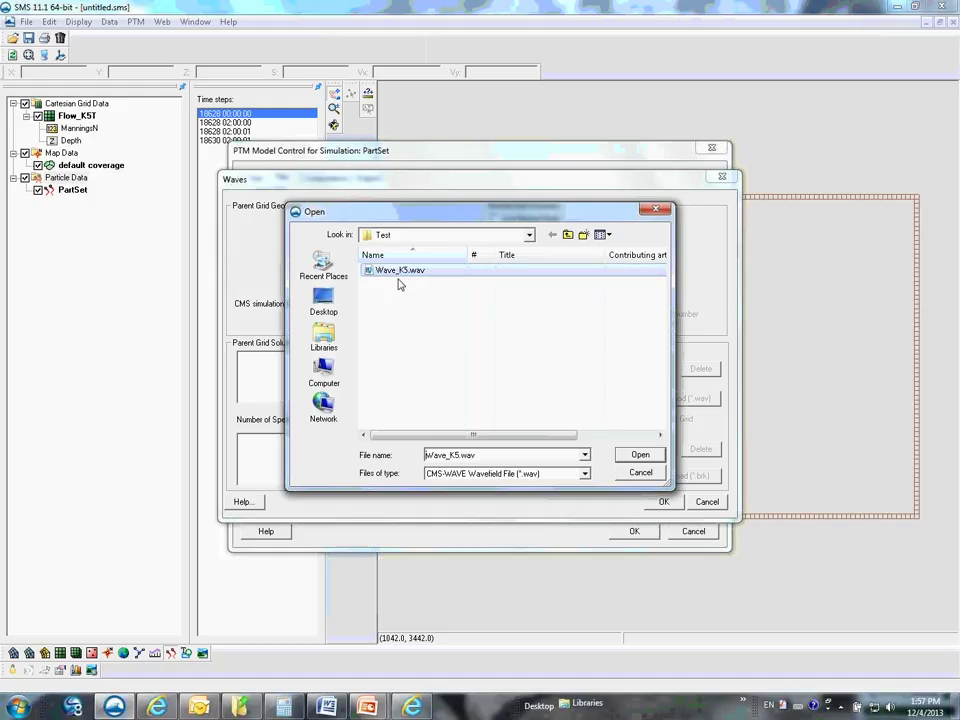
click(636, 455)
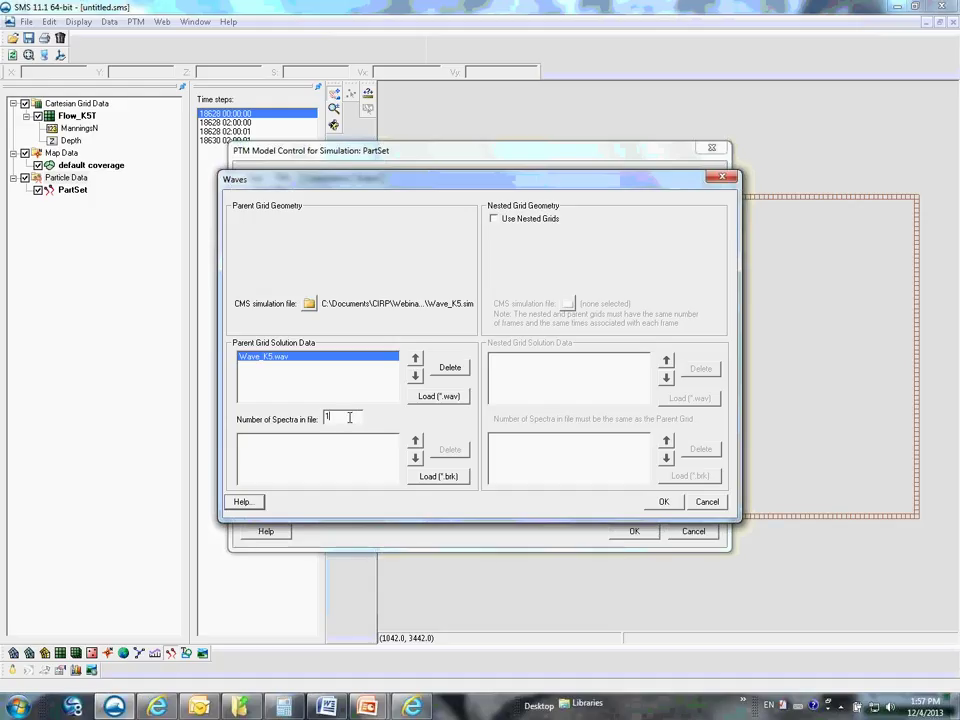
text(7)
- Load Wave_K5.brk as the parent grid breaking file and accept the wave settings
click(447, 480)
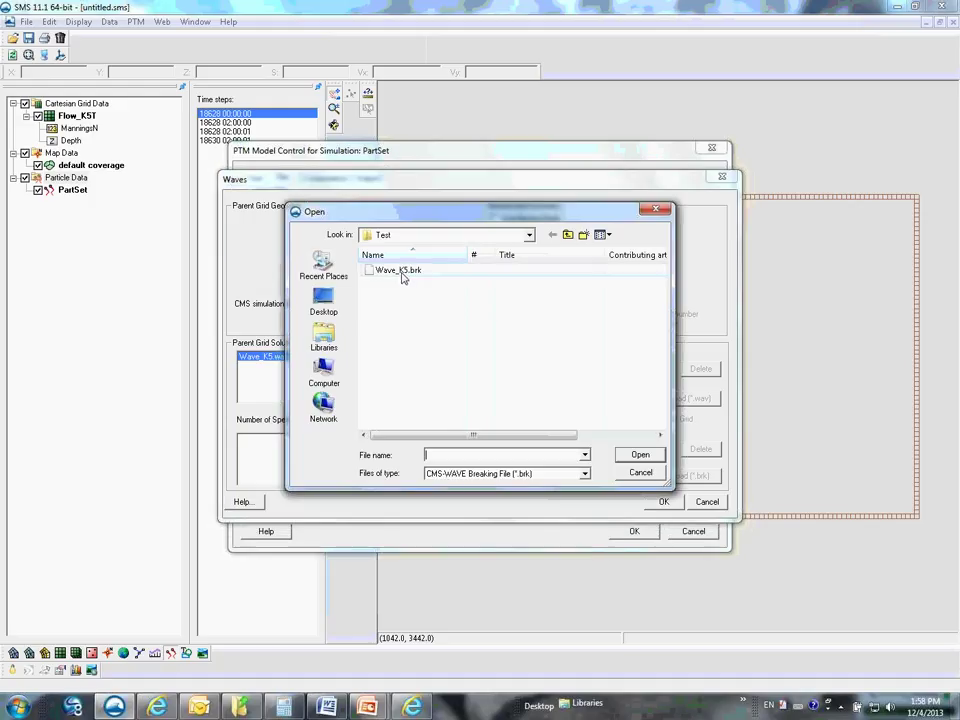
click(400, 275)
click(640, 456)
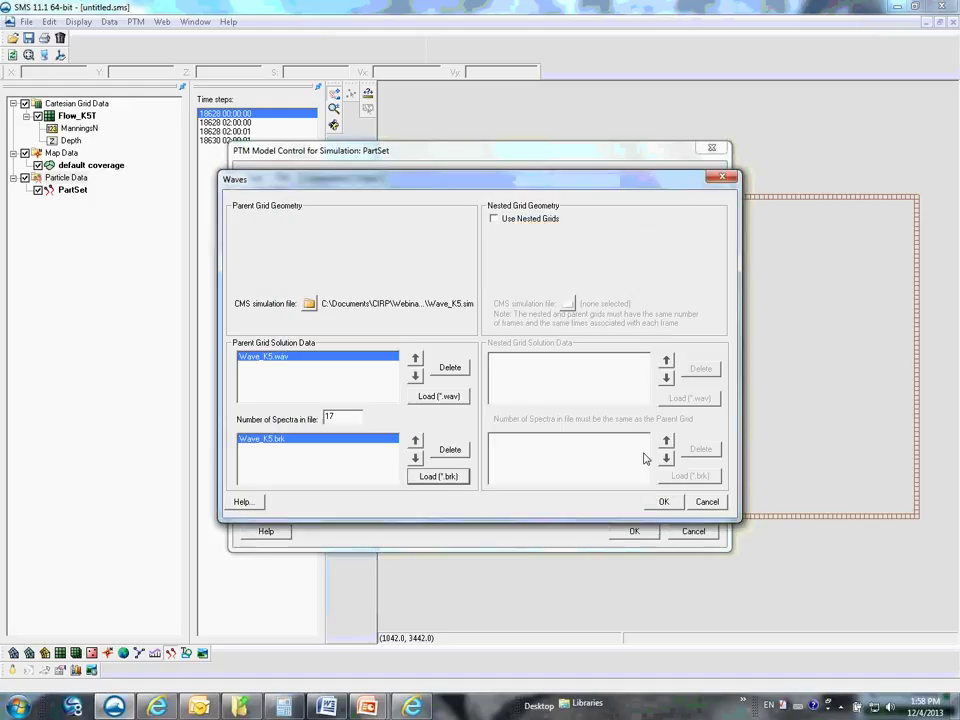
click(664, 503)
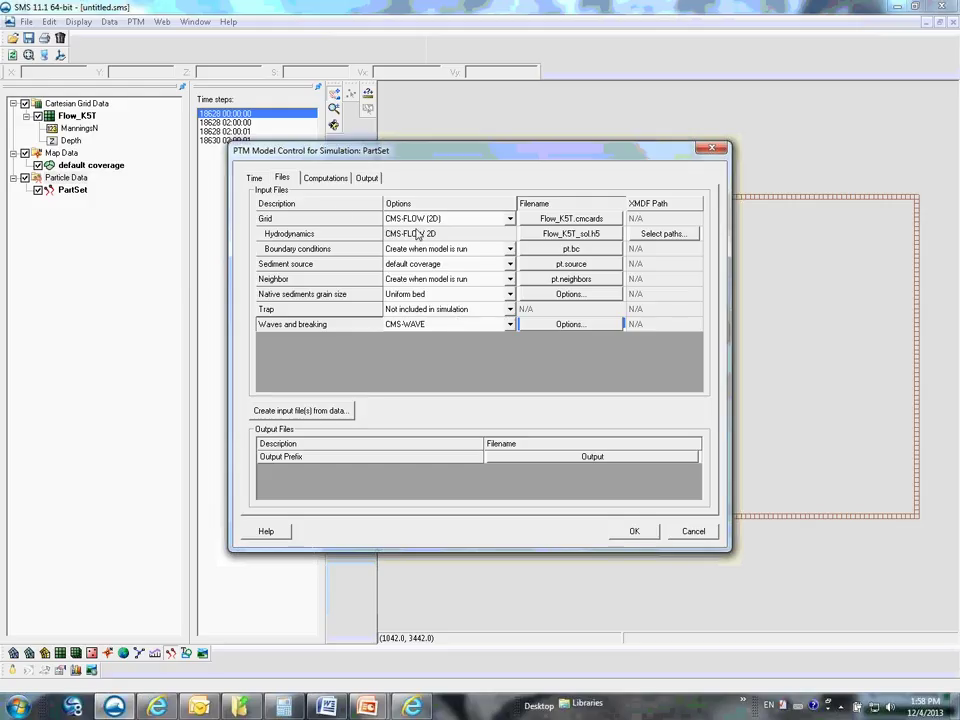
- Set the waves start to 1/1/2001 12:00:00 AM and the wave time step to 10800 seconds
click(258, 182)
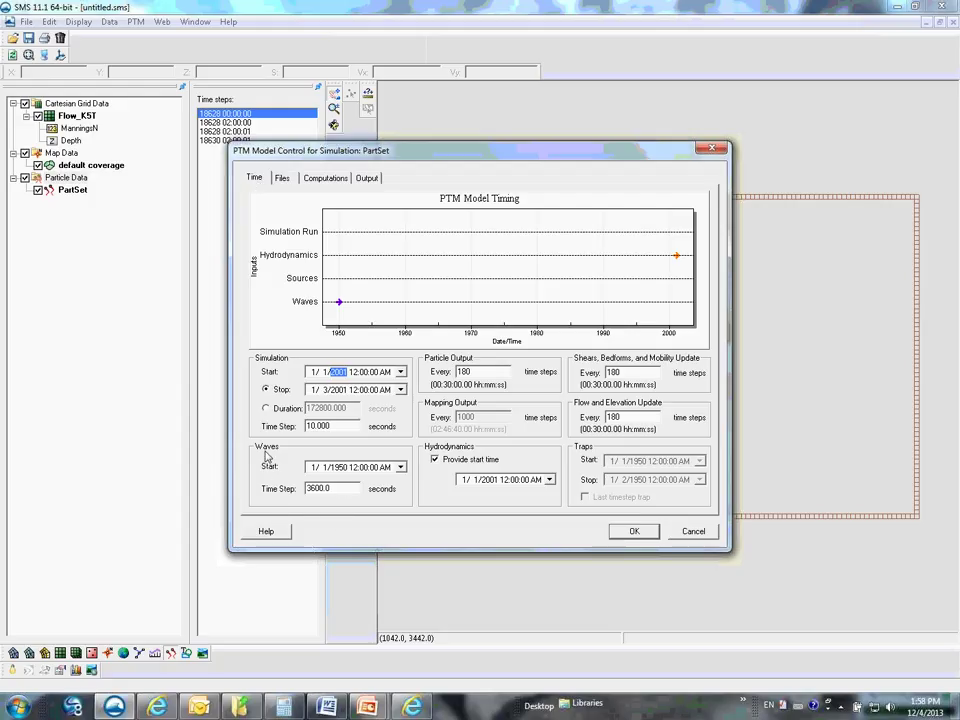
click(339, 472)
text(2001)
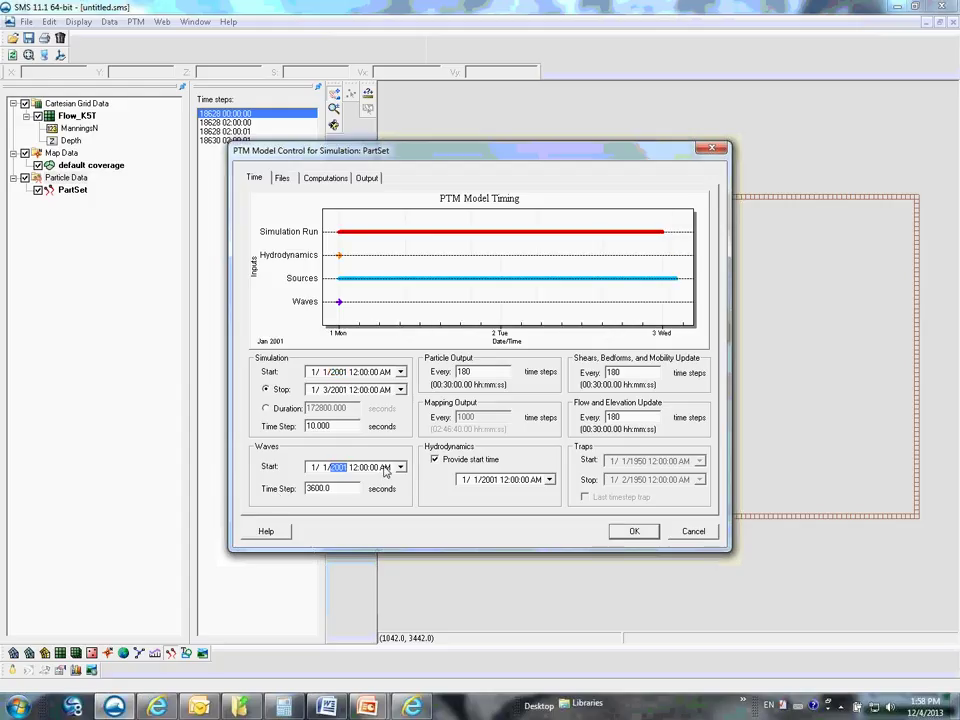
click(319, 487)
key(BackSpace)
key(BackSpace)
text(108)
- Look over the computation settings, then enable particle output for State, Mobility, Mass, Grain size and Density
click(325, 180)
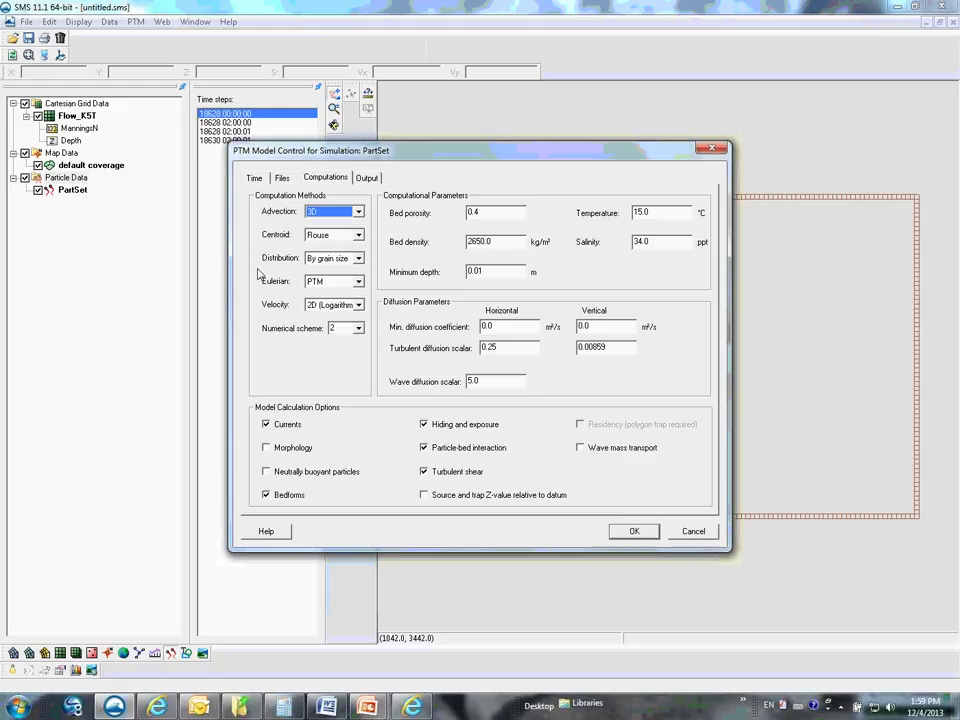
click(360, 178)
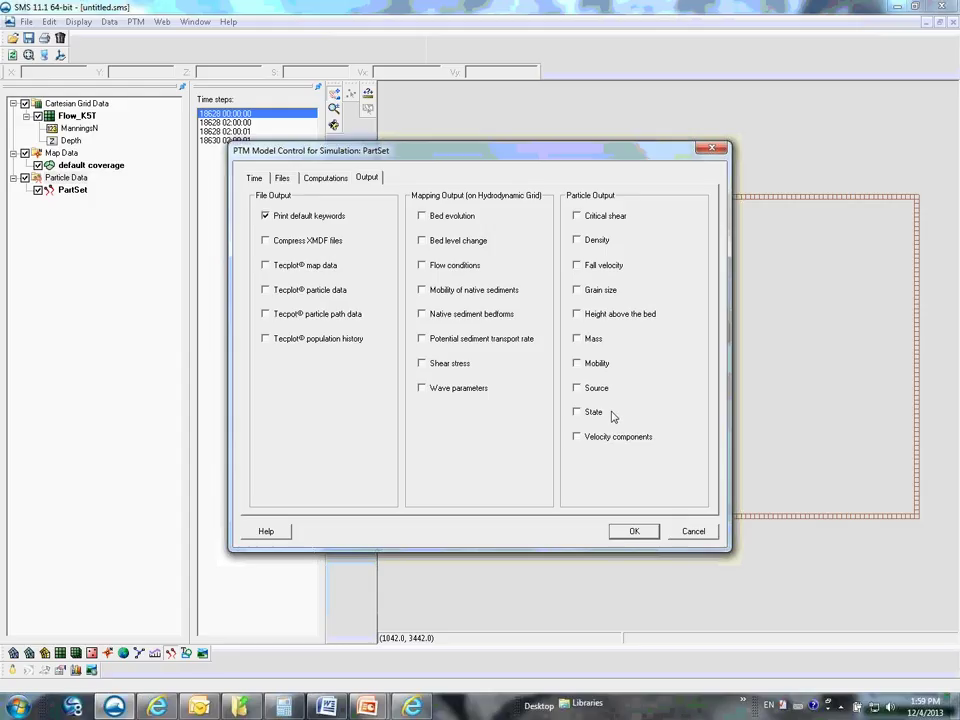
click(577, 412)
click(577, 363)
click(576, 338)
click(576, 289)
click(576, 240)
- Recheck the computation, file and timing settings and accept the PTM model control
click(326, 179)
click(283, 179)
click(254, 179)
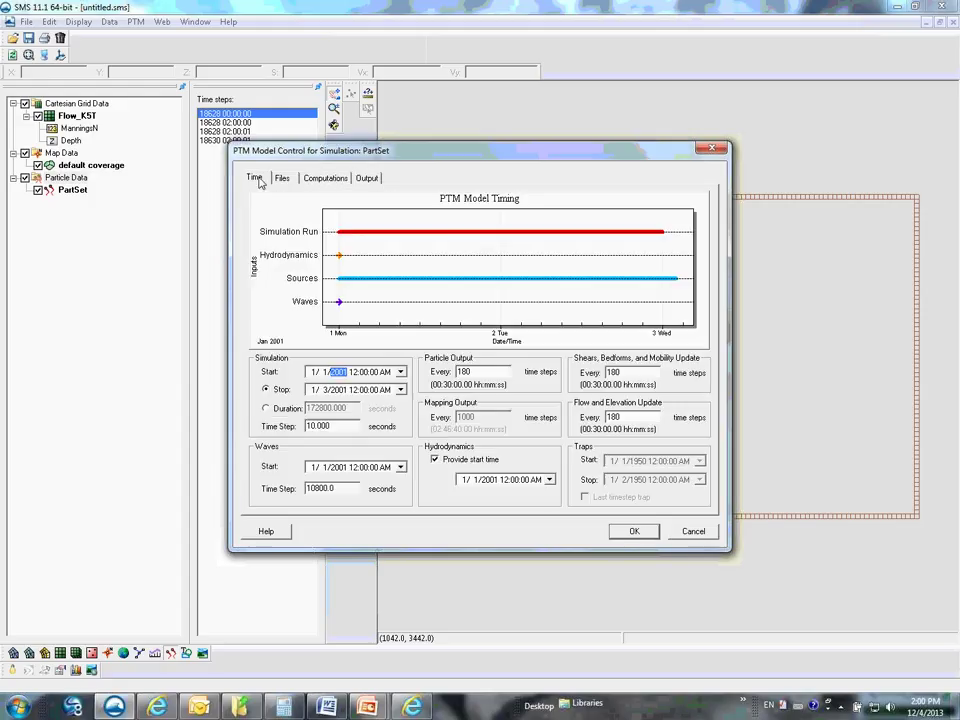
click(636, 534)
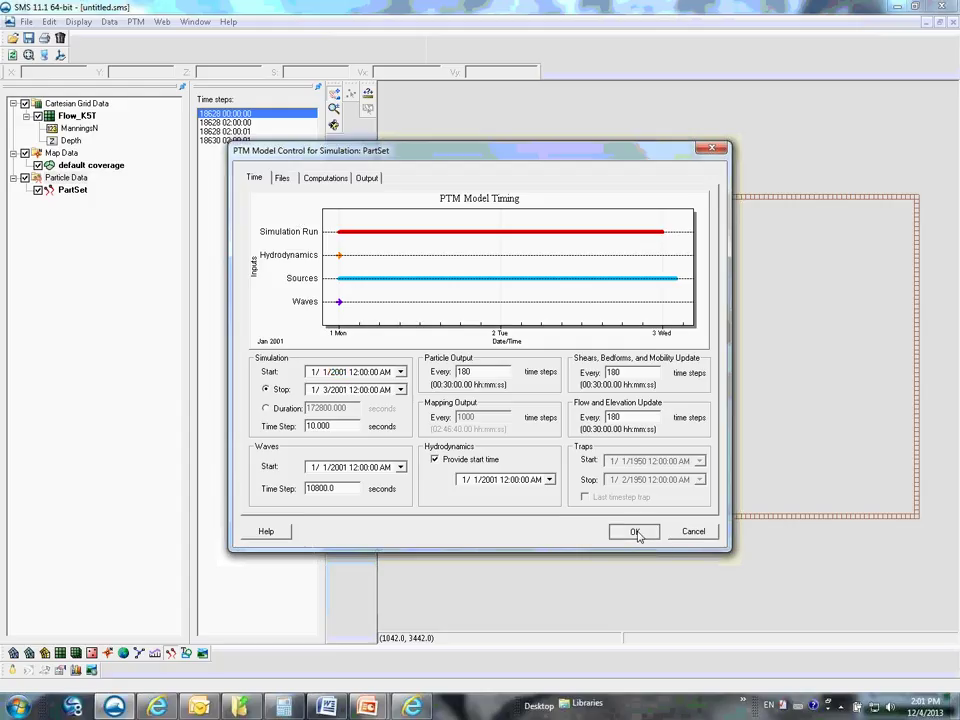
click(636, 534)
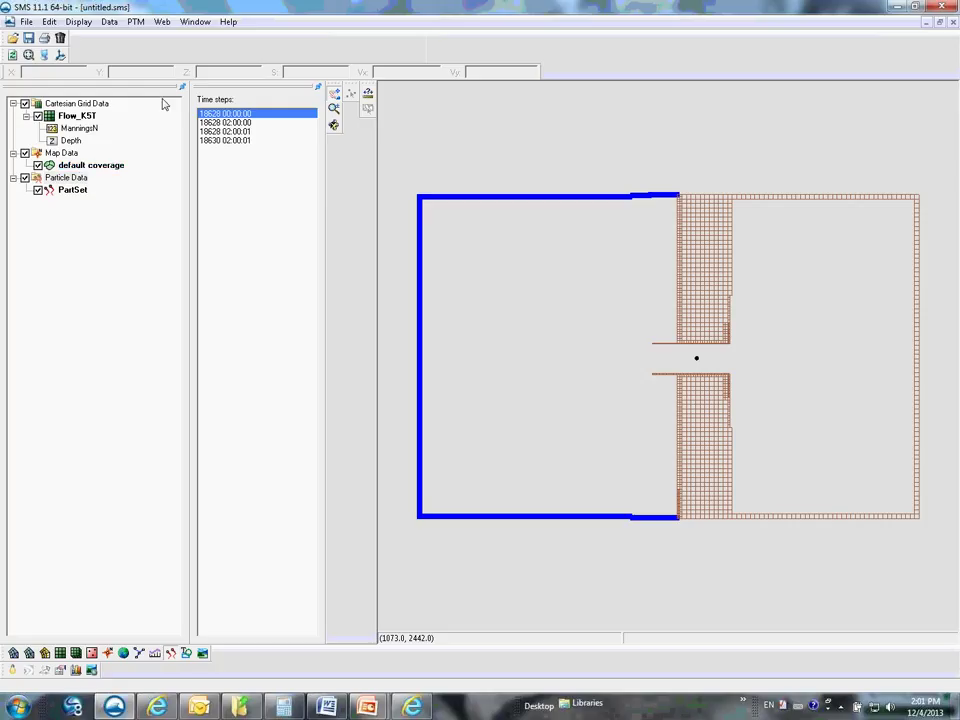
click(137, 24)
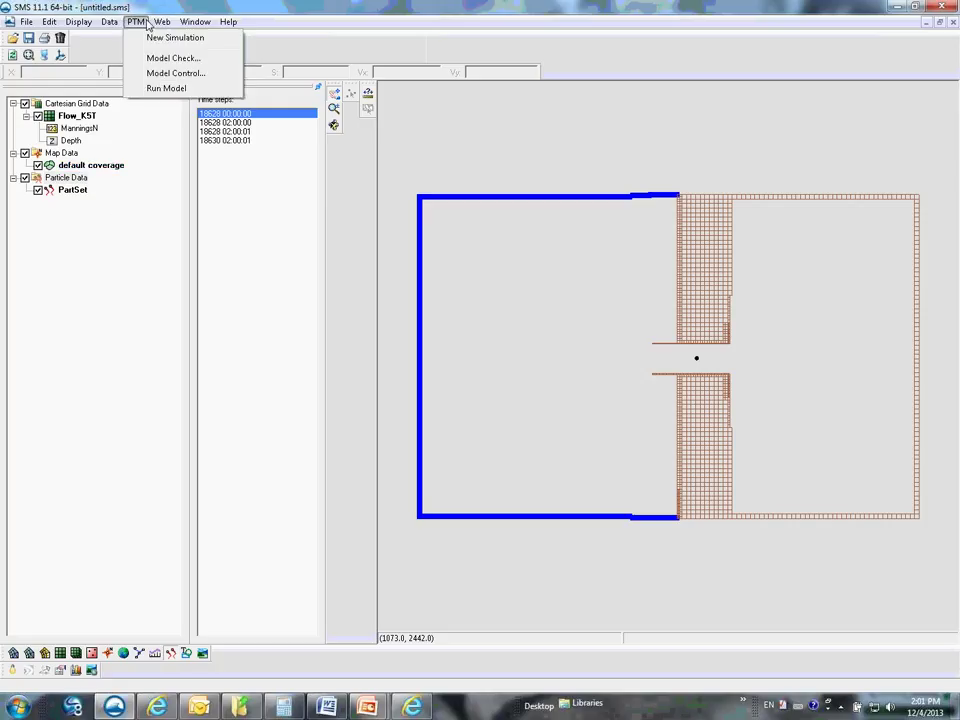
click(166, 89)
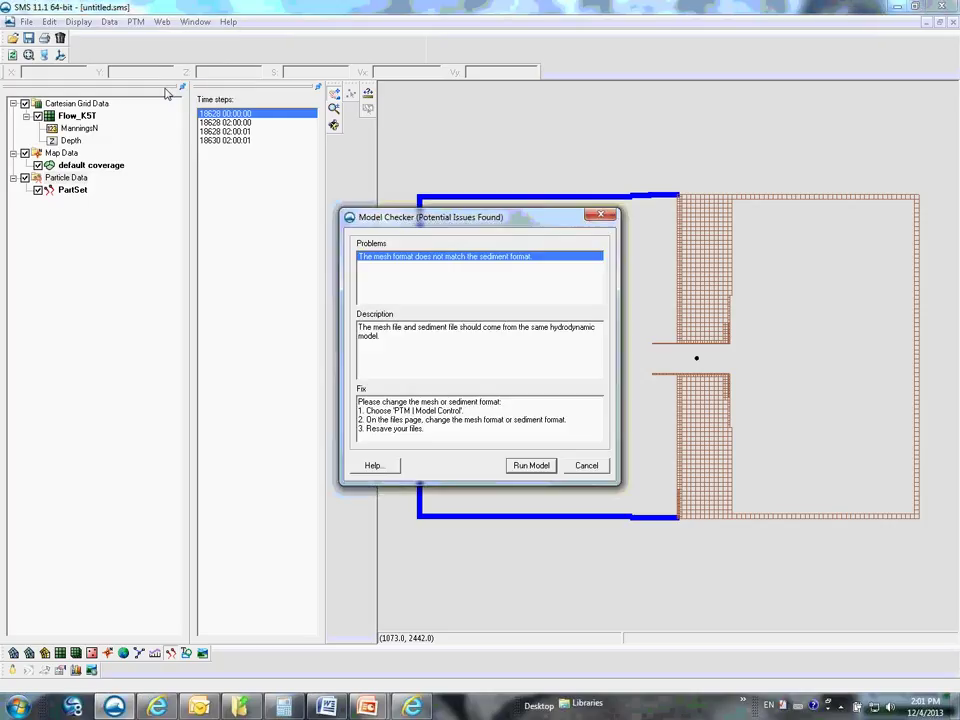
click(530, 466)
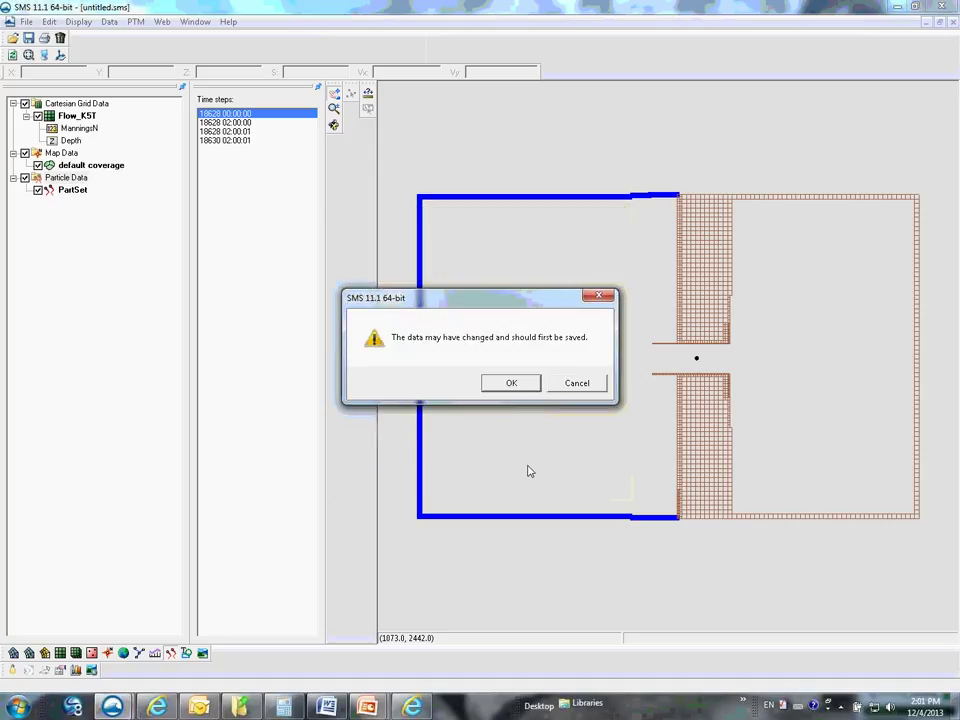
click(513, 385)
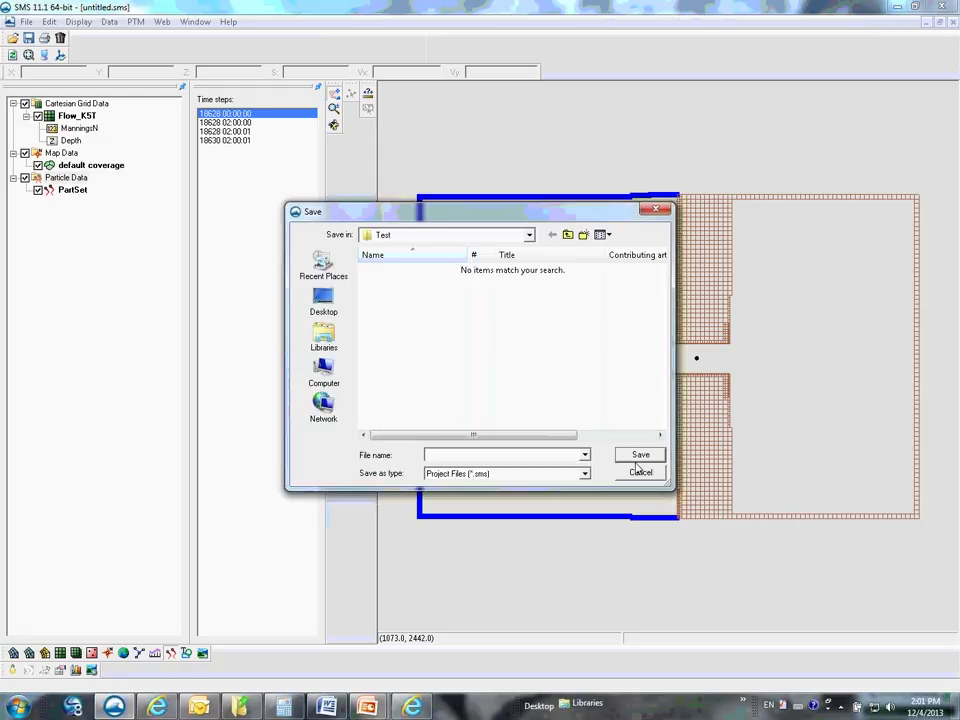
click(585, 474)
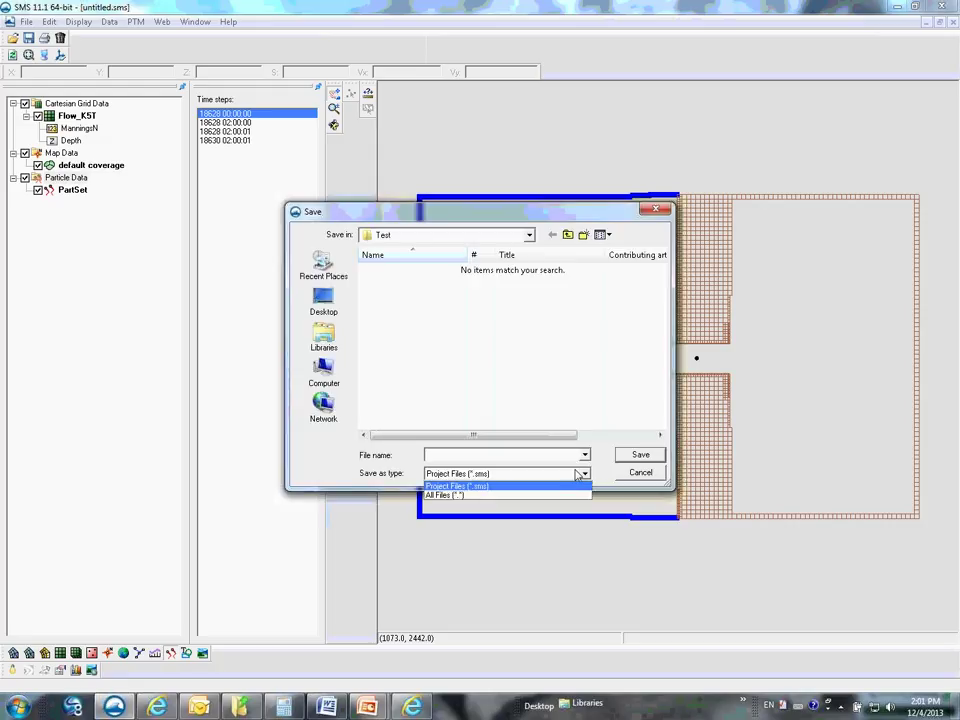
click(606, 476)
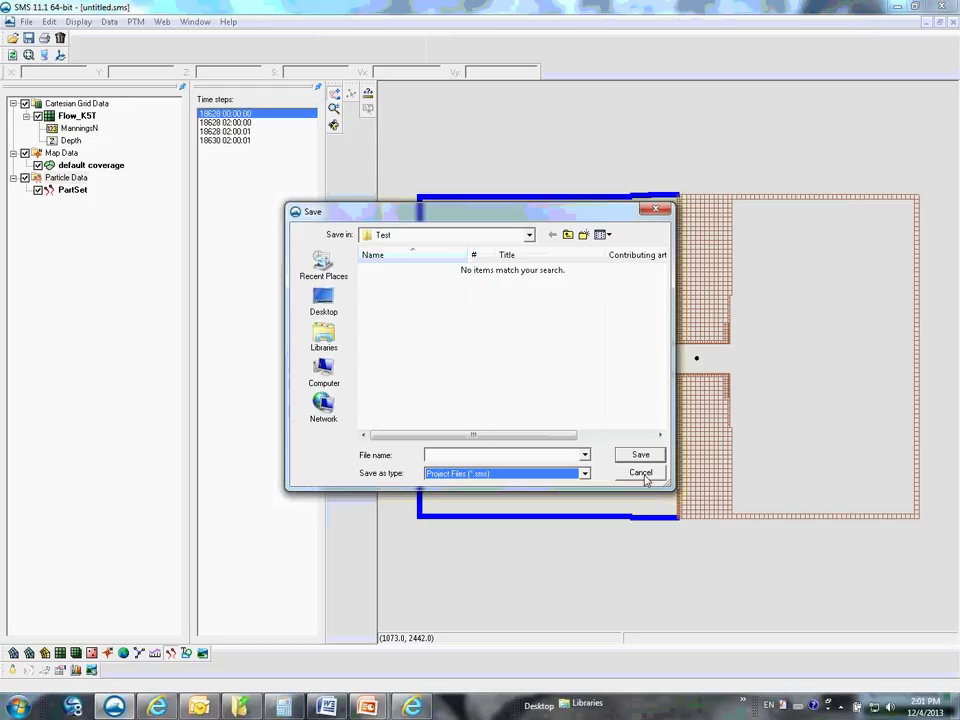
click(645, 477)
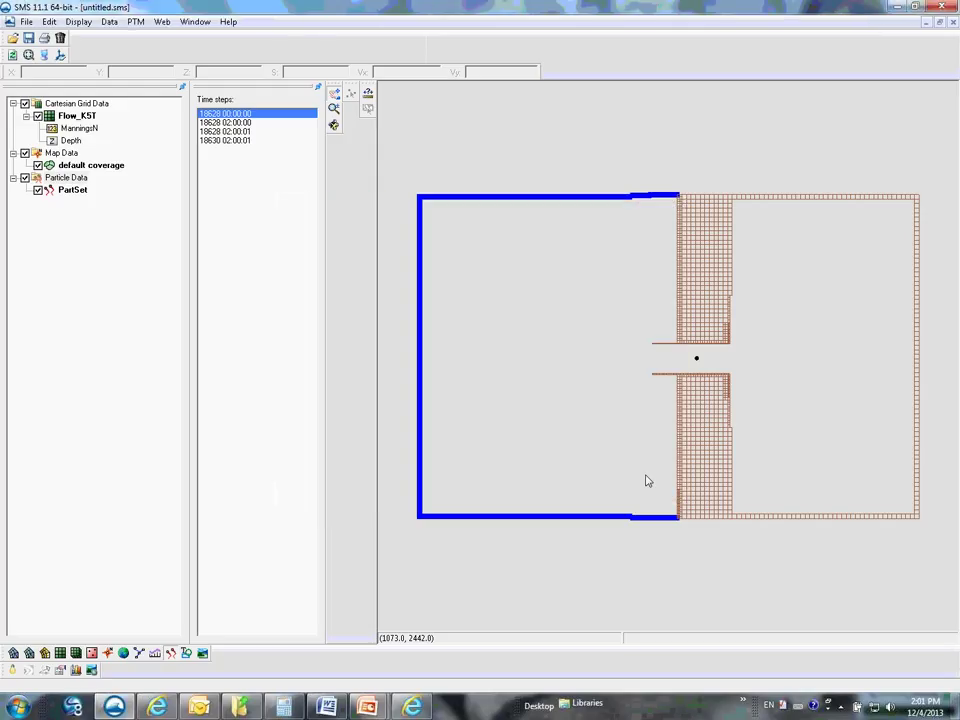
- Save the simulation as a PTM project file (*.pcf) named pt in the Test folder
click(26, 21)
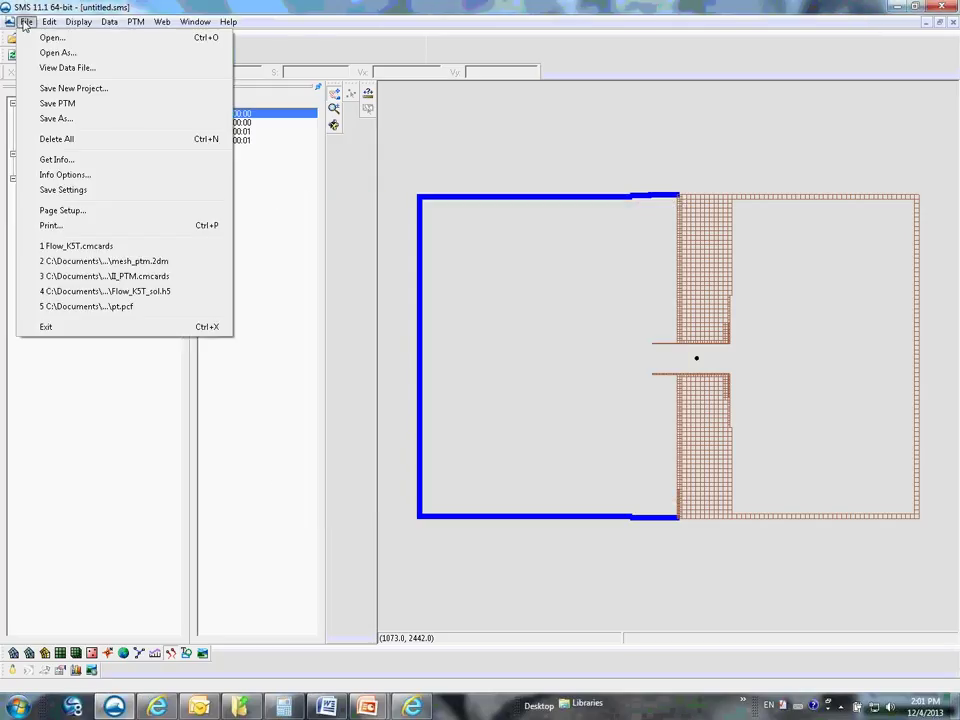
click(56, 118)
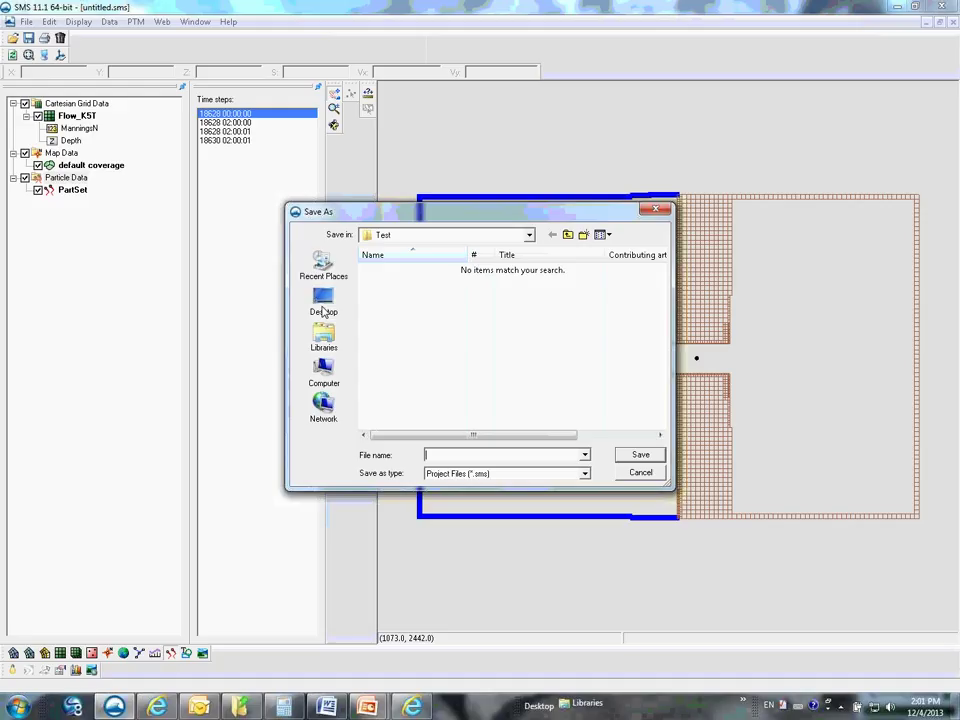
click(584, 473)
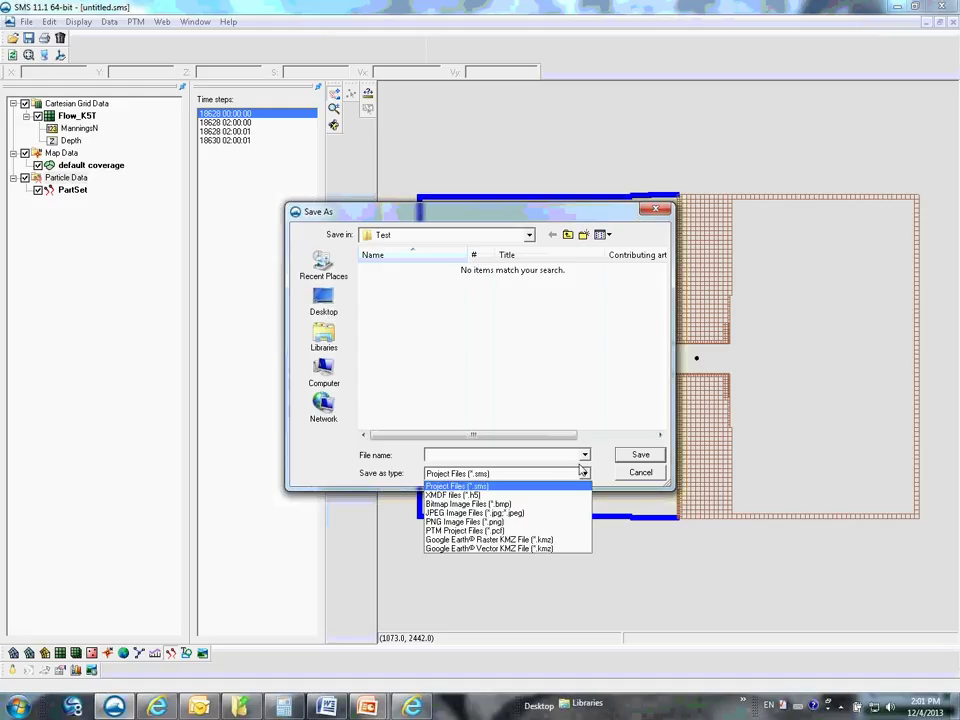
click(546, 531)
click(480, 454)
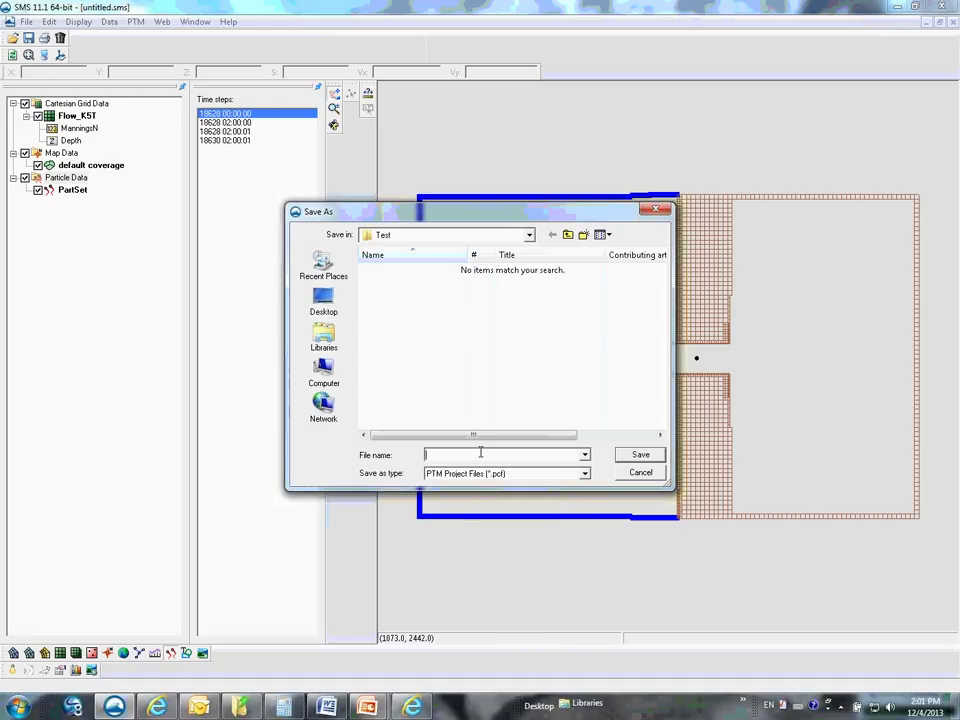
text(pt)
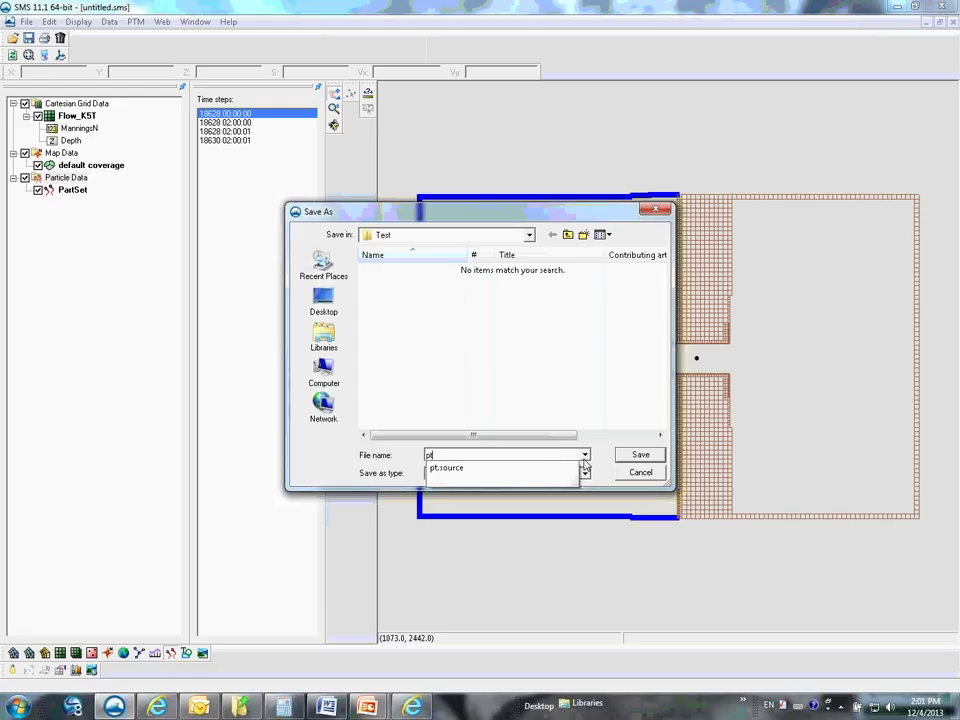
click(638, 457)
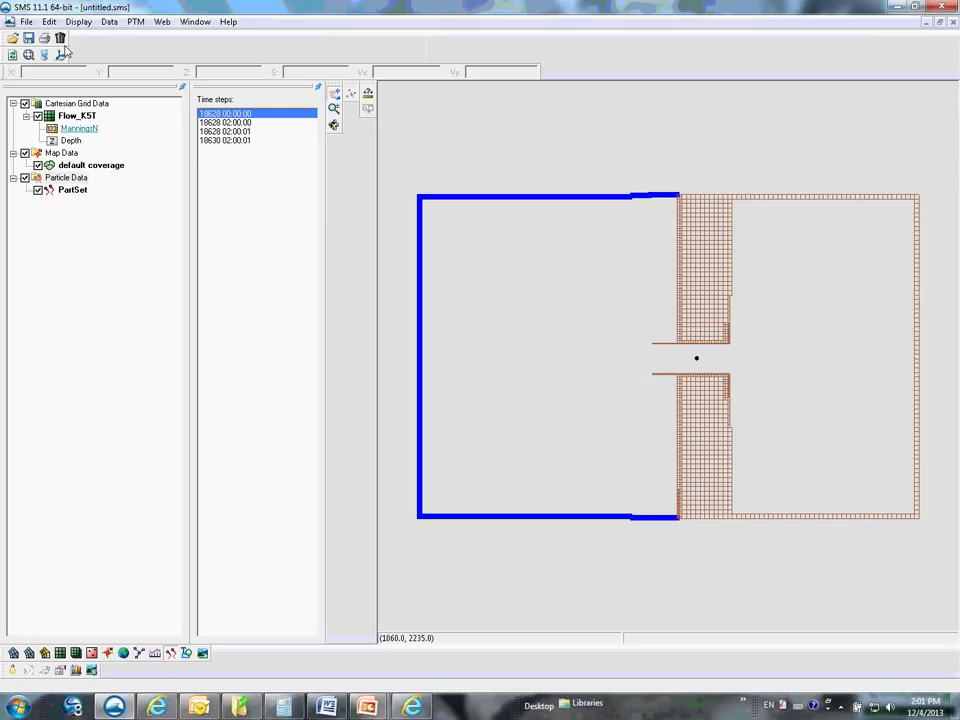
- Run the PTM model despite the model checker's mesh and sediment format issue
click(136, 24)
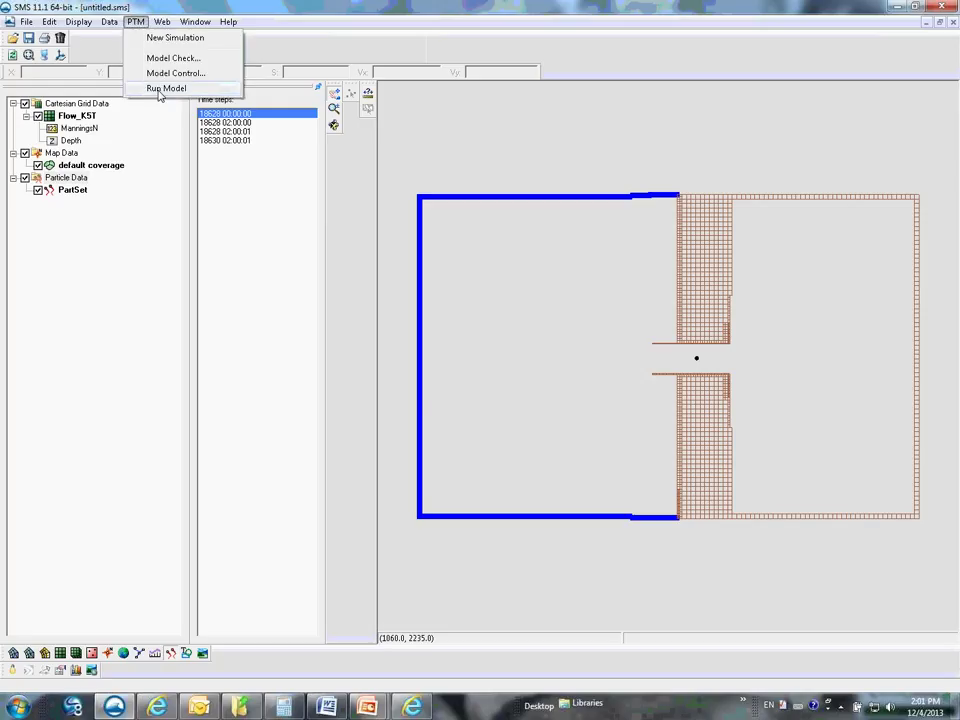
click(165, 58)
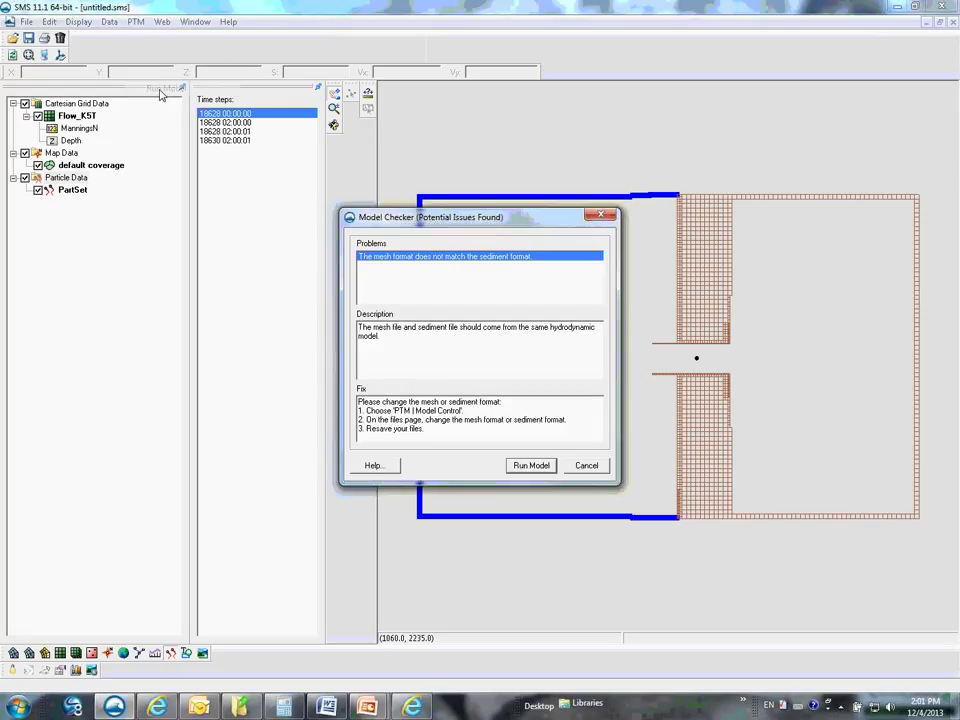
click(532, 466)
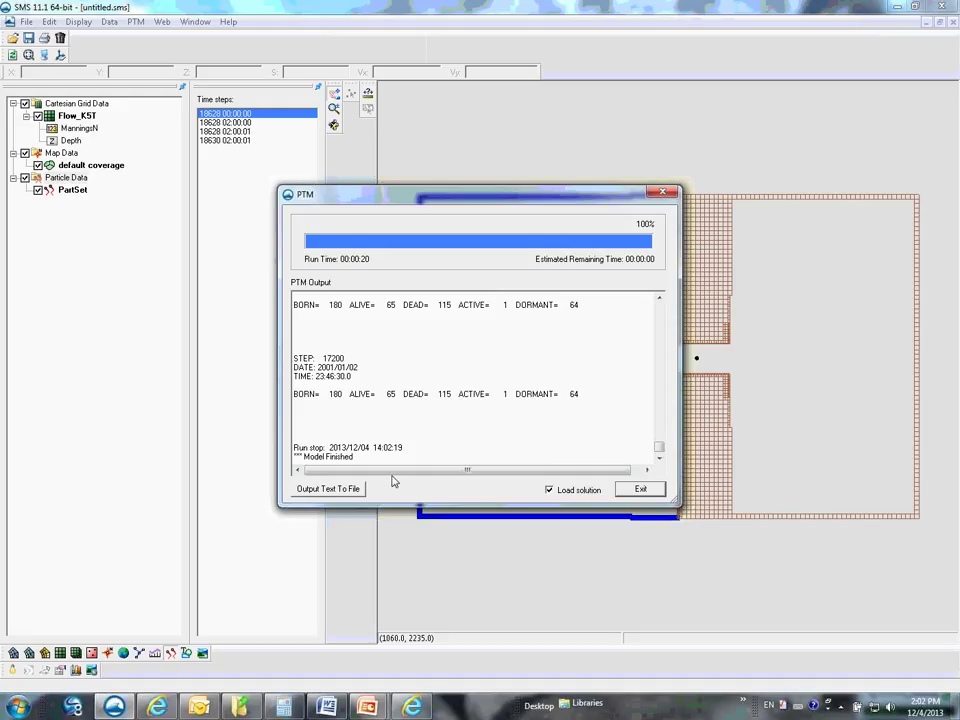
- Close the finished PTM run and load its solution into the project
click(318, 490)
click(642, 490)
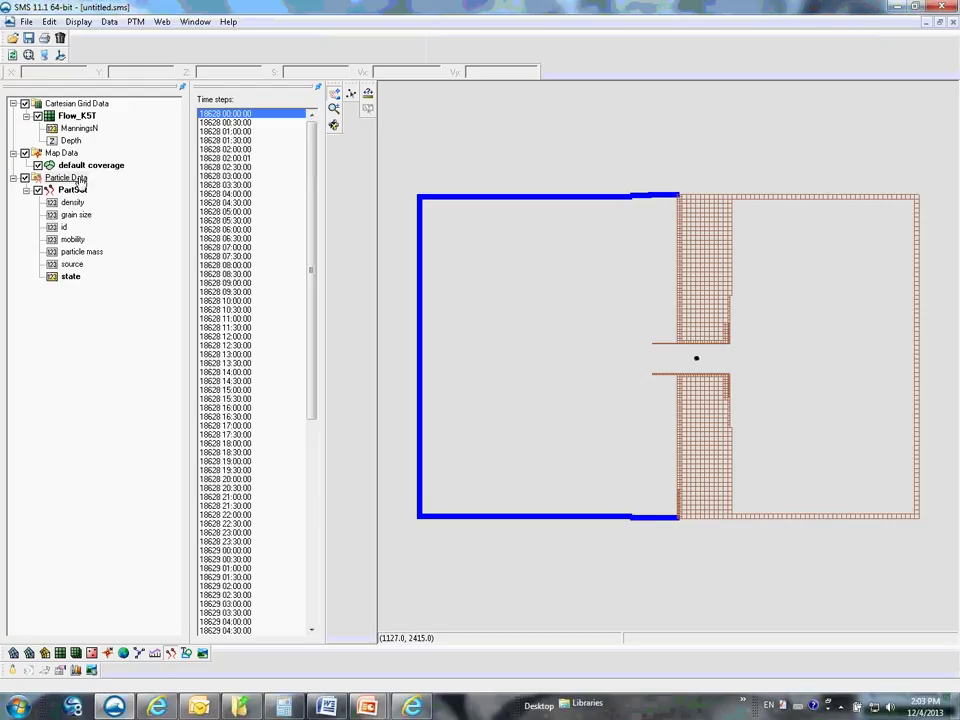
- Check the particle display options for PartSet and accept them as they are
click(80, 26)
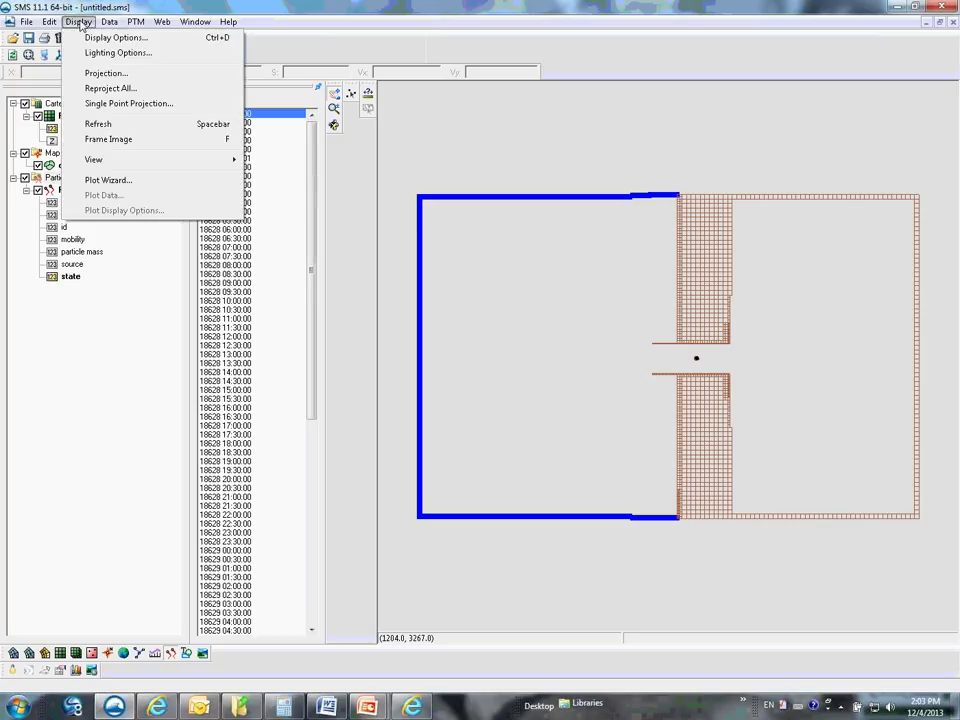
click(93, 36)
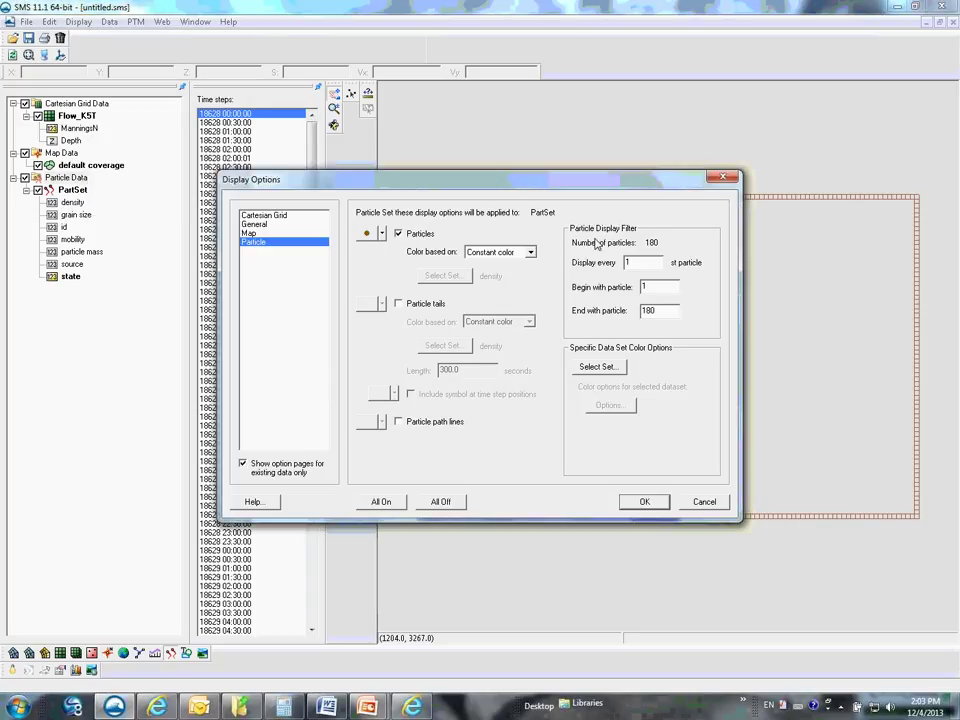
click(645, 502)
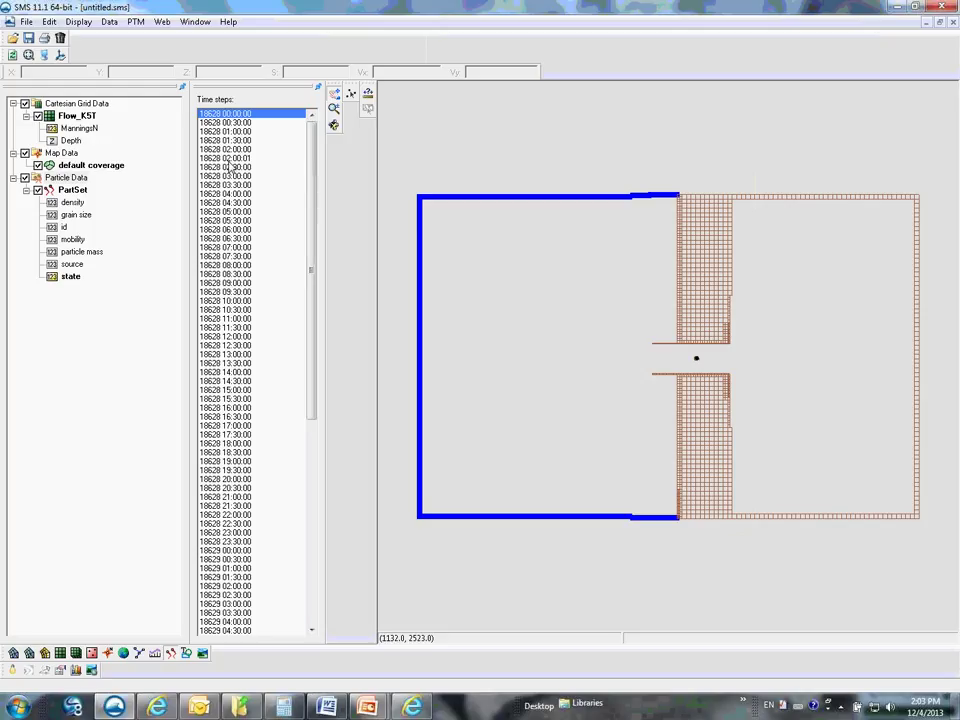
- Advance through the particle time steps from 18628 00:30:00 to 18629 19:00:00 to examine how particles move through the inlet
click(234, 123)
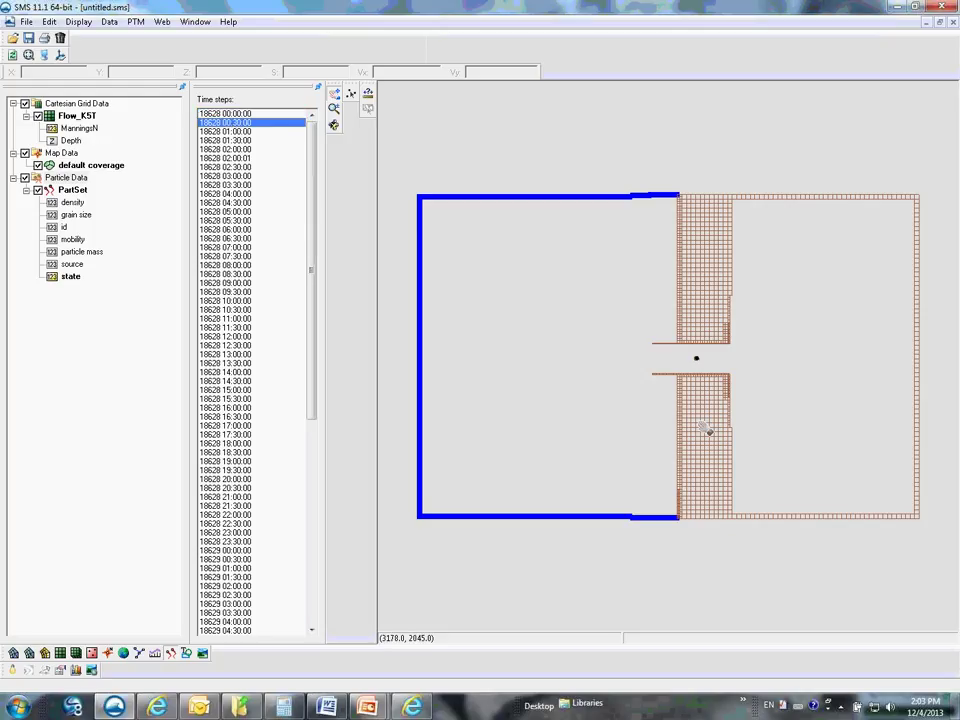
key(Down)
key(Down)
key(Down)
key(Down)
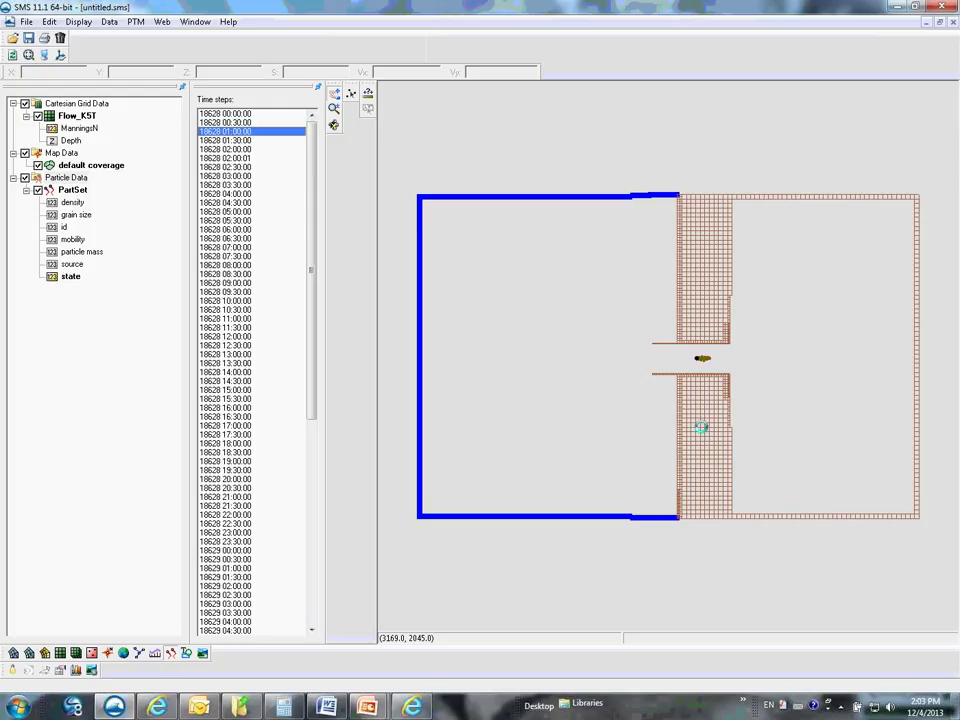
key(Down)
key(Down)
key(Down)
key(Down)
key(Down)
key(Down)
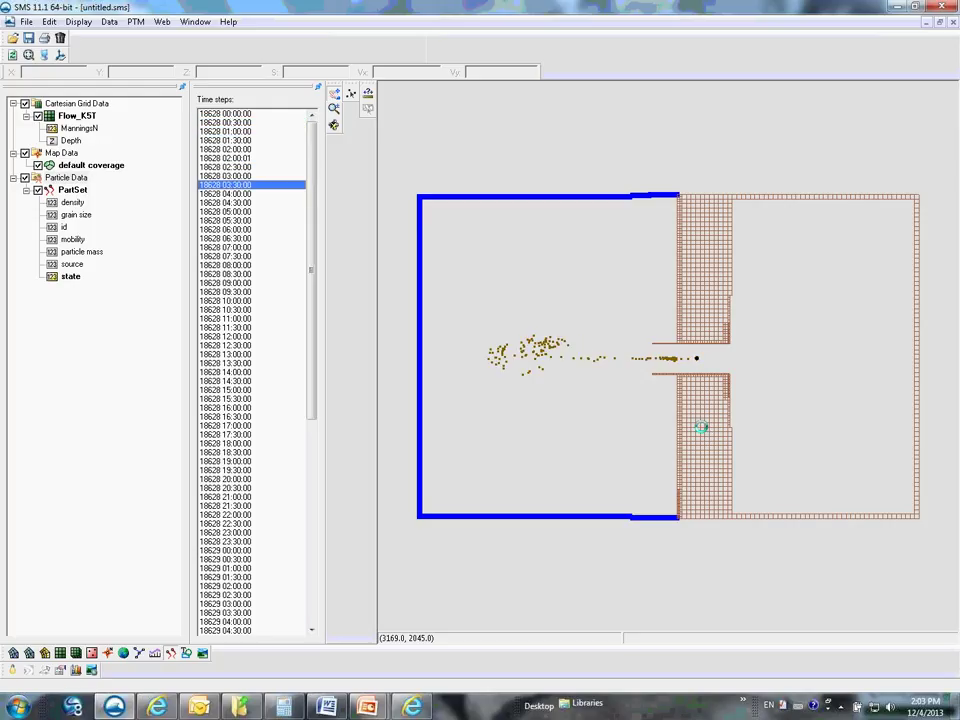
key(Down)
key(Down)
key(Down)
key(Down)
key(Down)
key(Down)
key(Down)
key(Down)
key(Down)
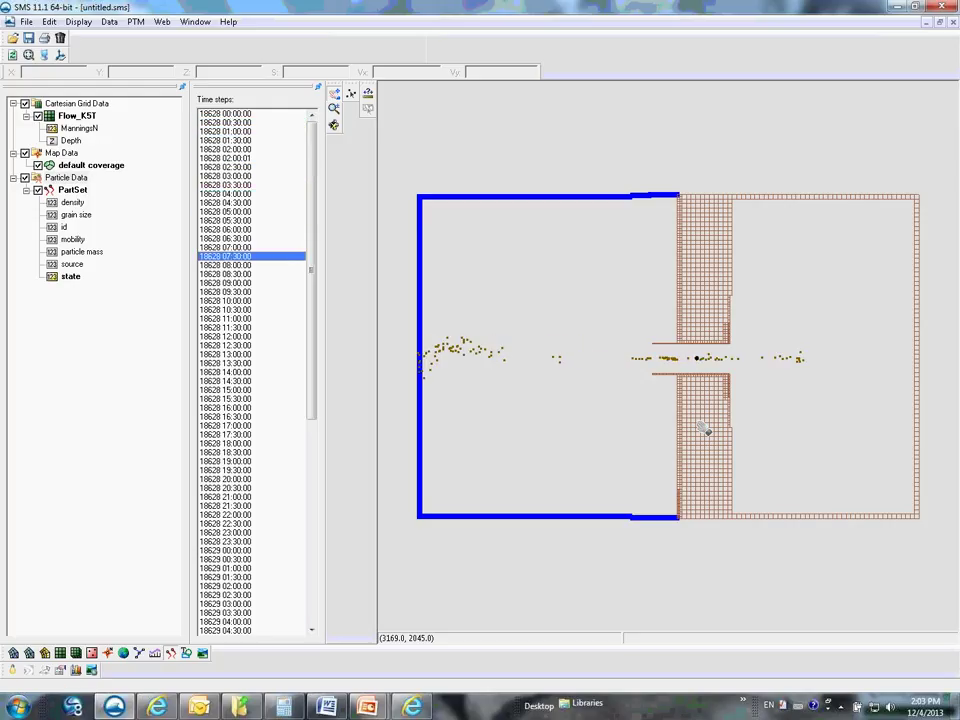
key(Down)
key(Down)
key(Down)
key(Down)
key(Down)
key(Down)
key(Down)
key(Down)
key(Down)
key(Down)
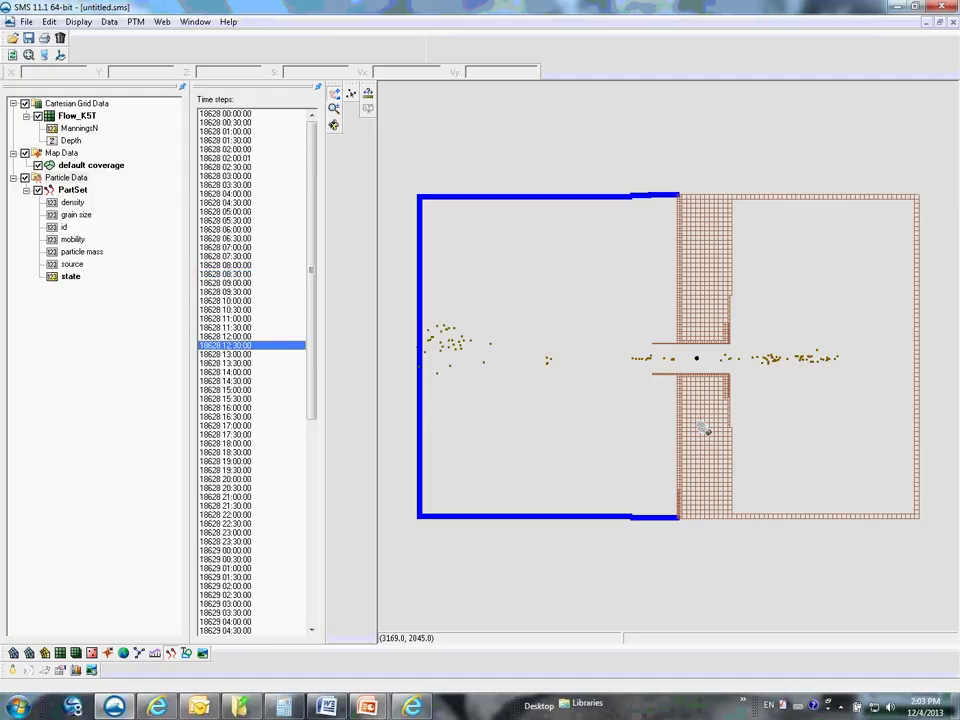
key(Down)
key(Down)
key(Down)
key(Down)
key(Down)
key(Down)
key(Down)
key(Down)
key(Down)
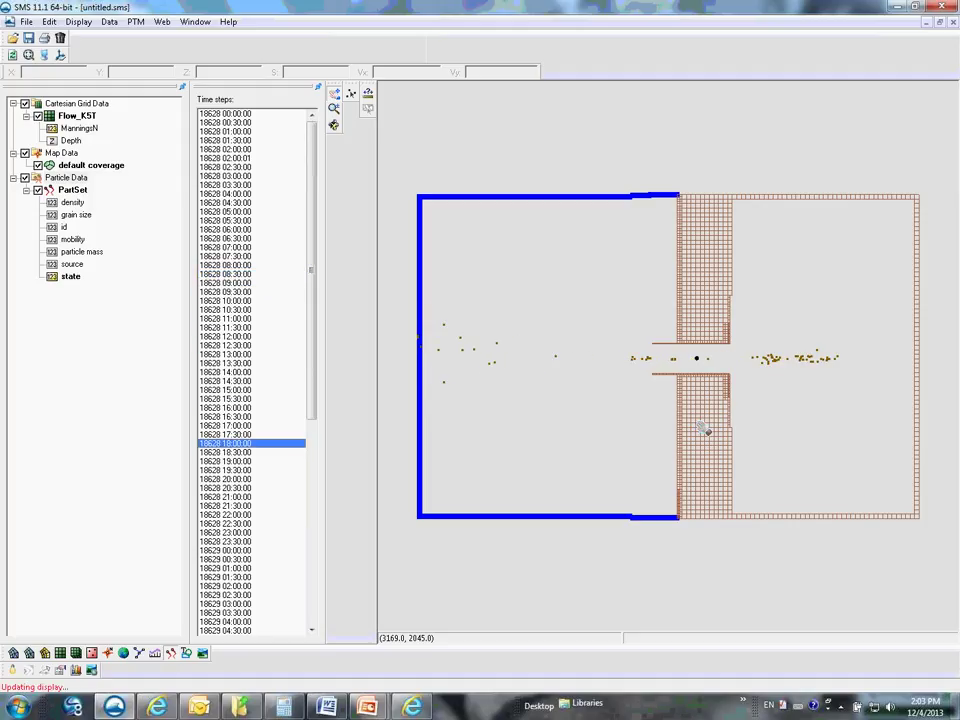
key(Down)
key(Down)
key(Down)
key(Down)
key(Down)
key(Down)
key(Down)
key(Down)
key(Down)
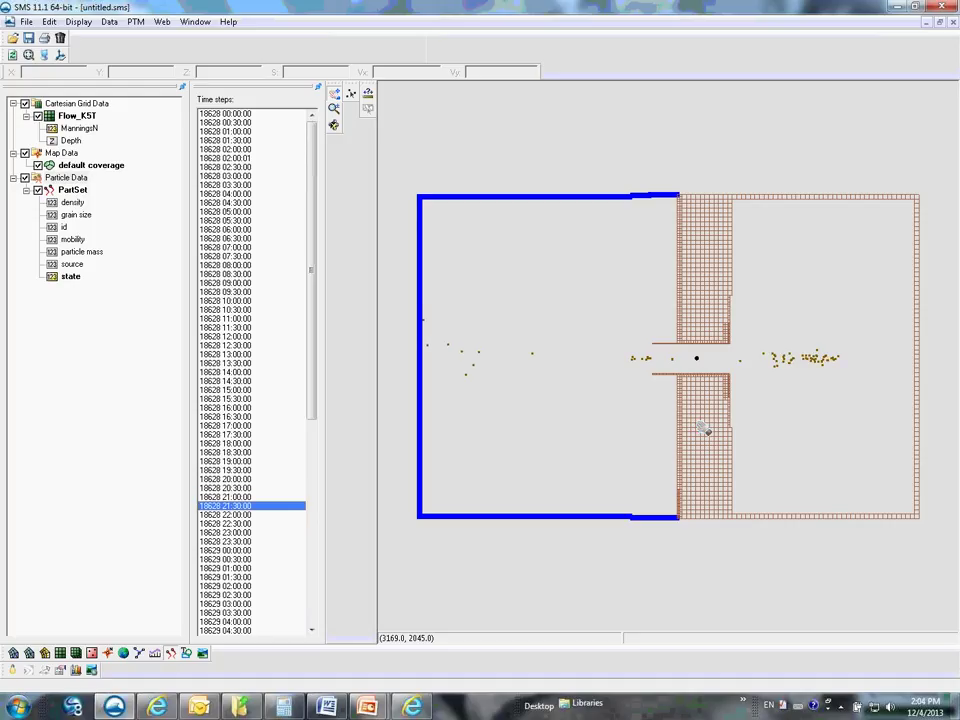
key(Down)
key(Down)
key(Down)
key(Down)
key(Down)
key(Down)
key(Down)
key(Down)
key(Down)
key(Down)
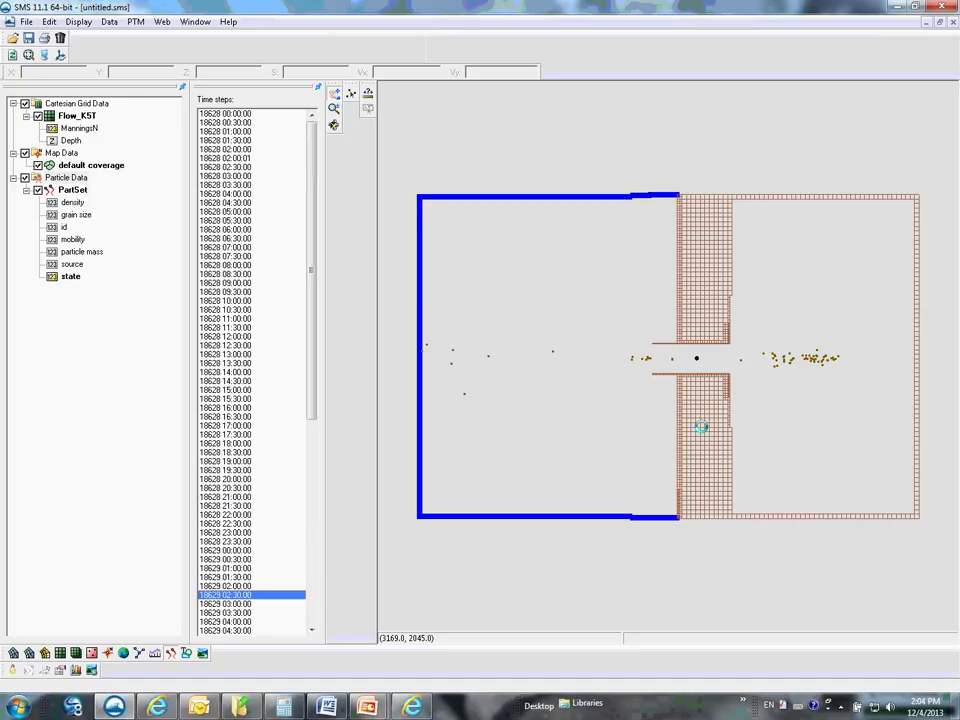
key(Down)
key(Down)
key(Down)
key(Down)
key(Down)
key(Down)
key(Down)
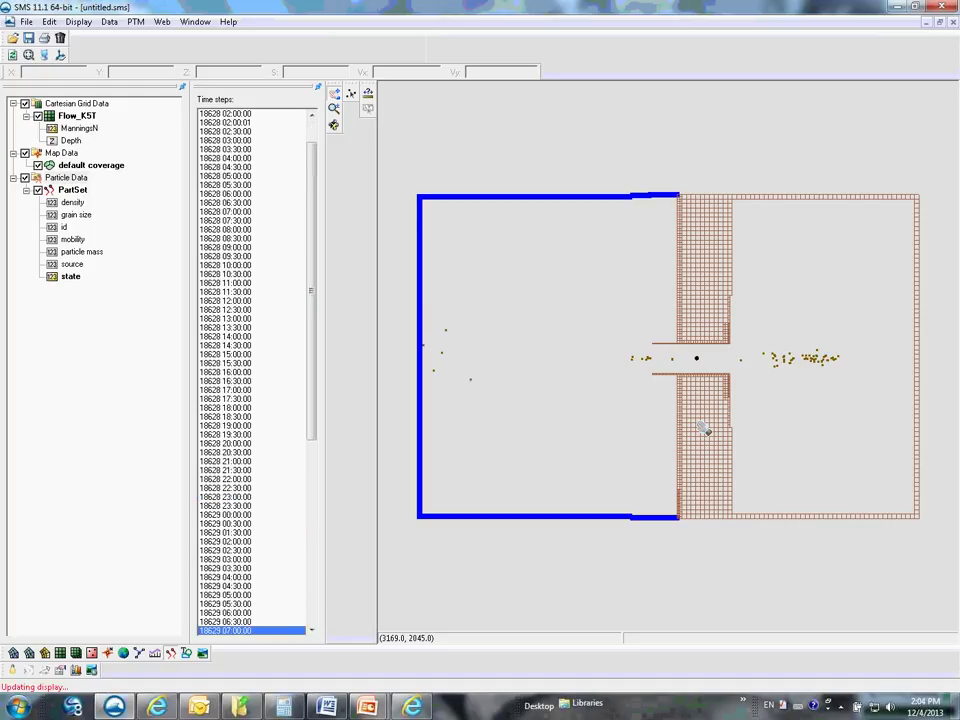
key(Down)
key(Down)
key(Down)
key(Down)
key(Down)
key(Down)
key(Down)
key(Down)
key(Down)
key(Down)
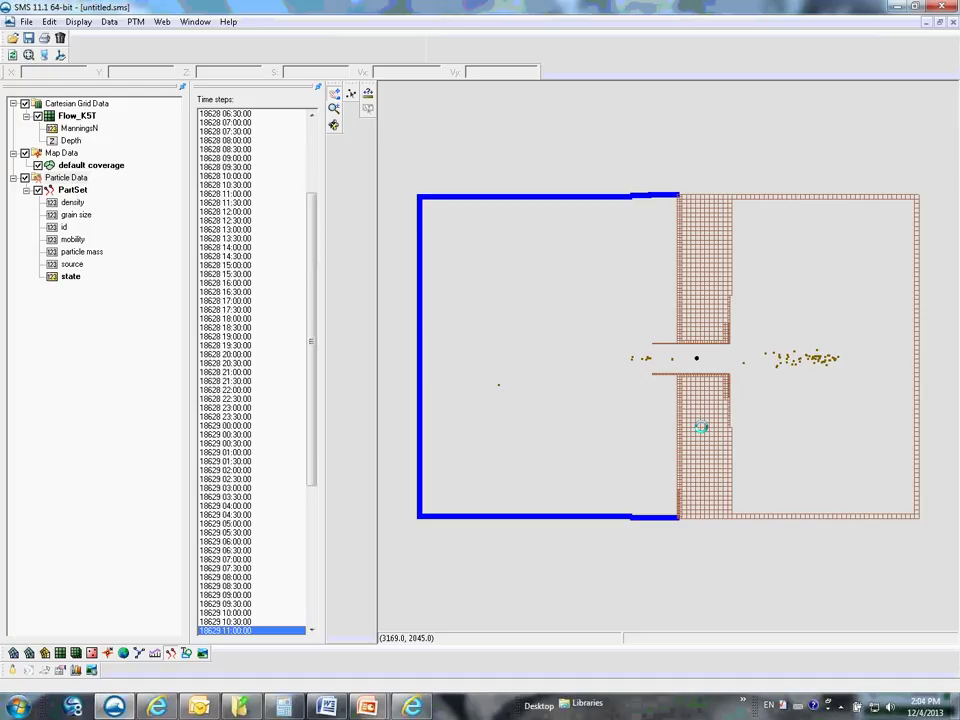
key(Down)
key(Down)
key(Down)
key(Down)
key(Down)
key(Down)
key(Down)
key(Down)
key(Down)
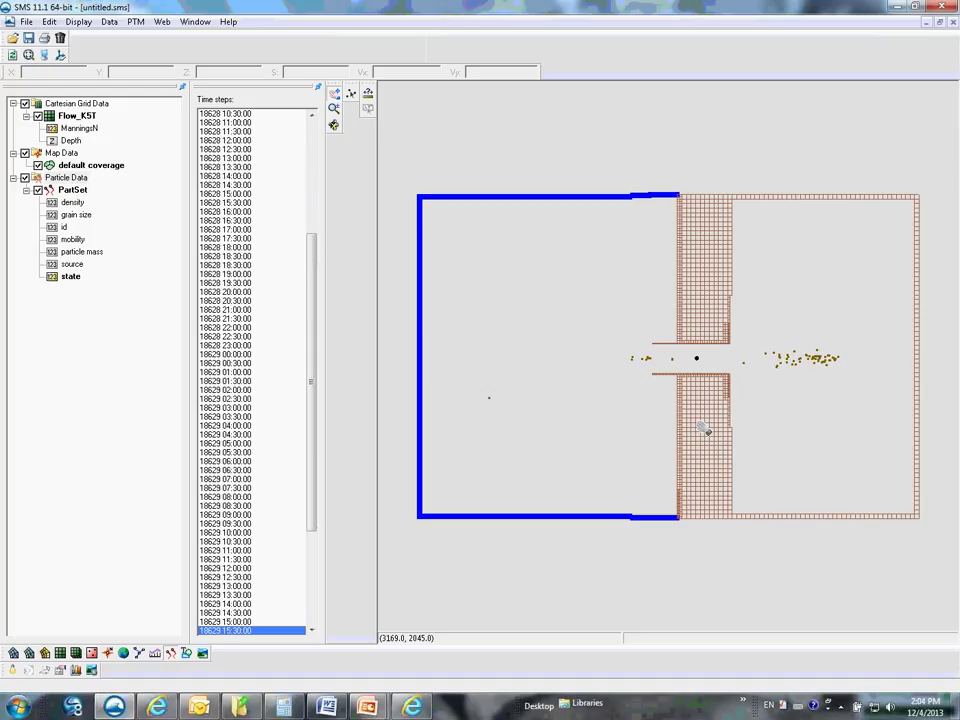
key(Down)
key(Down)
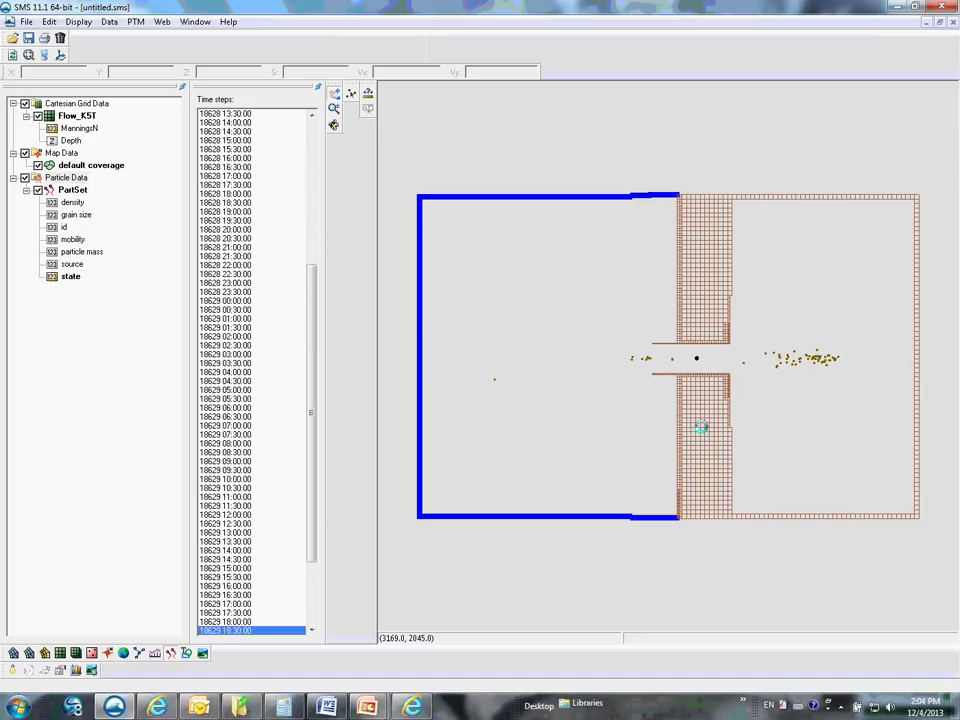
- Go back through the particle time steps to 18628 23:00:00 to review the particle movement in reverse
key(Up)
key(Up)
key(Up)
key(Up)
key(Up)
key(Up)
key(Up)
key(Up)
key(Up)
key(Up)
key(Up)
key(Up)
key(Up)
key(Up)
key(Up)
key(Up)
key(Up)
key(Up)
key(Up)
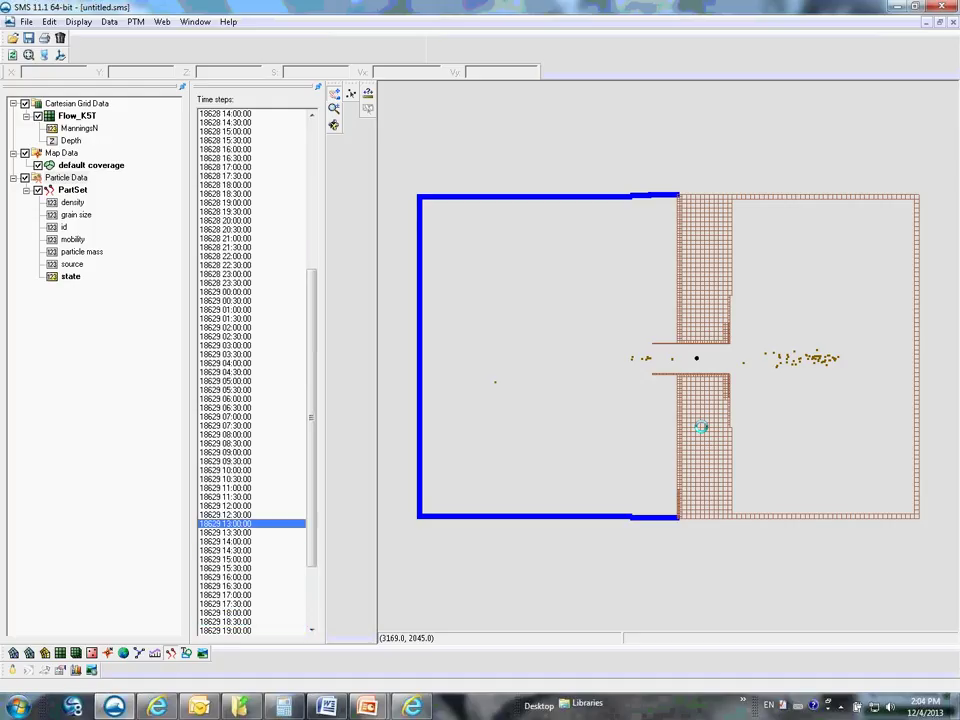
key(Up)
key(Up)
key(Up)
key(Up)
key(Up)
key(Up)
key(Up)
key(Up)
key(Up)
key(Up)
key(Up)
key(Up)
key(Up)
key(Up)
key(Up)
key(Up)
key(Up)
key(Up)
key(Up)
key(Up)
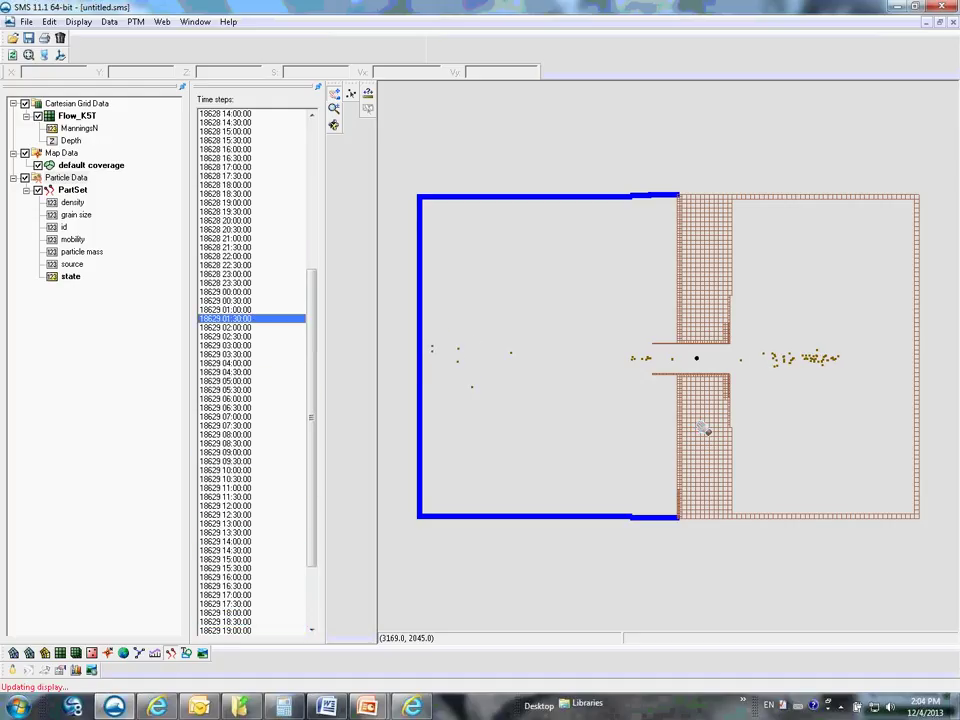
key(Up)
key(Up)
key(Down)
key(Down)
key(Down)
key(Down)
key(Down)
key(Down)
key(Down)
key(Down)
key(Down)
key(Down)
key(Down)
key(Down)
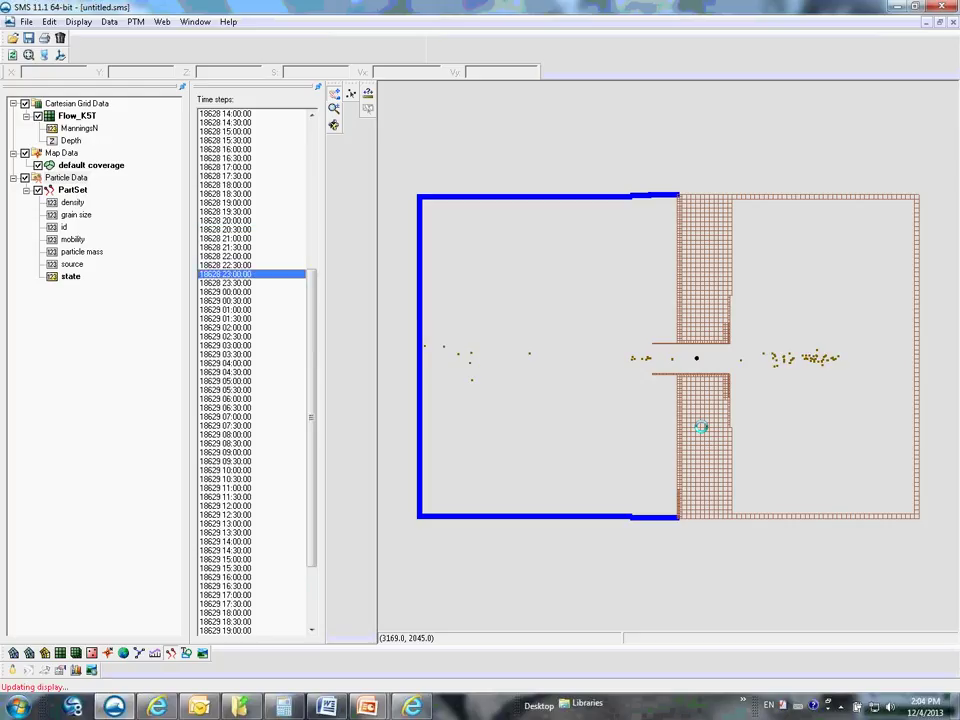
- Advance through the particle time steps from 18628 23:00:00 to the last one, 18630 02:00:01, to examine where the particles end up
key(Down)
key(Down)
key(Down)
key(Down)
key(Down)
key(Down)
key(Down)
key(Down)
key(Down)
key(Down)
key(Down)
key(Down)
key(Down)
key(Down)
key(Down)
key(Down)
key(Down)
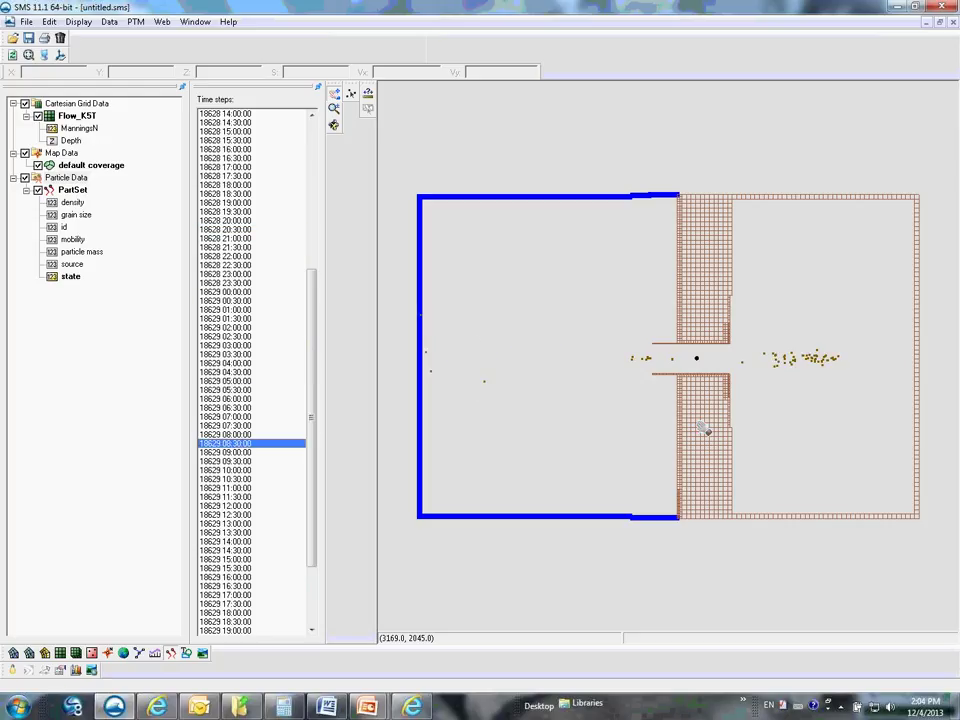
key(Down)
key(Down)
key(Down)
key(Down)
key(Down)
key(Down)
key(Down)
key(Down)
key(Down)
key(Down)
key(Down)
key(Down)
key(Down)
key(Down)
key(Down)
key(Down)
key(Down)
key(Down)
key(Down)
key(Down)
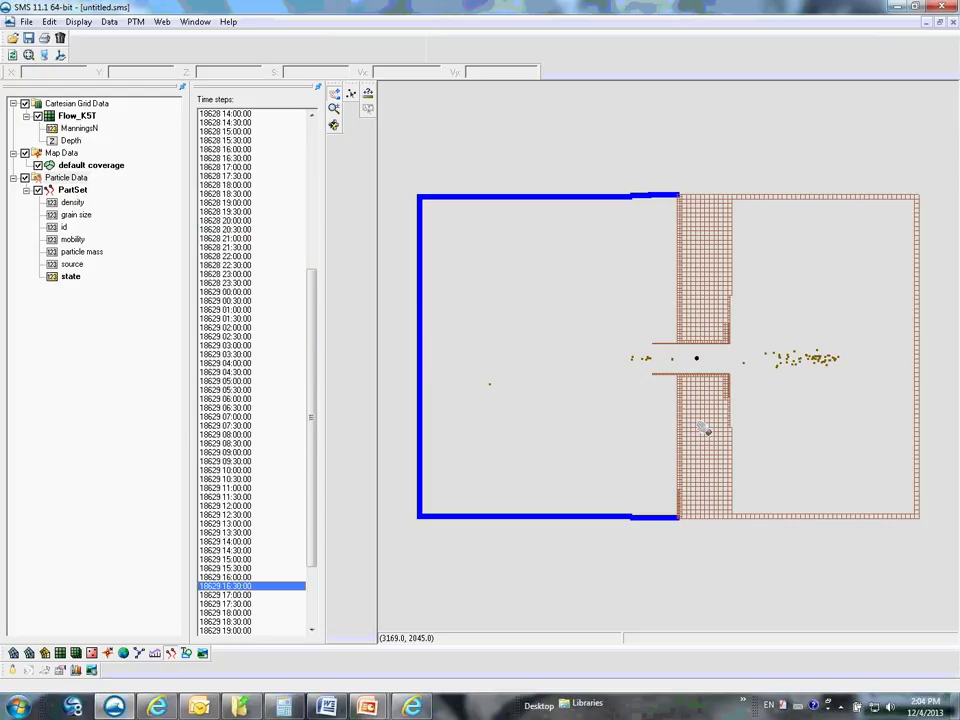
key(Down)
key(Down)
key(Down)
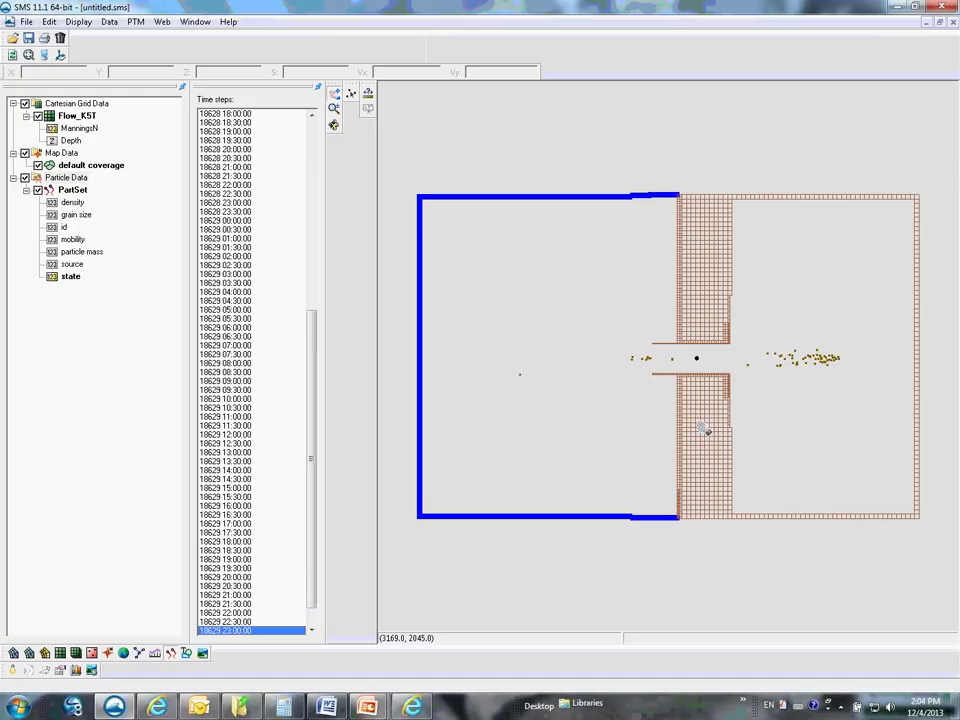
key(Down)
key(Down)
key(Down)
- Go back through the particle time steps from the end of the run to 18628 11:30:00 to review the movement in reverse
key(Up)
key(Up)
key(Up)
key(Up)
key(Up)
key(Up)
key(Up)
key(Up)
key(Up)
key(Up)
key(Up)
key(Up)
key(Up)
key(Up)
key(Up)
key(Up)
key(Up)
key(Up)
key(Up)
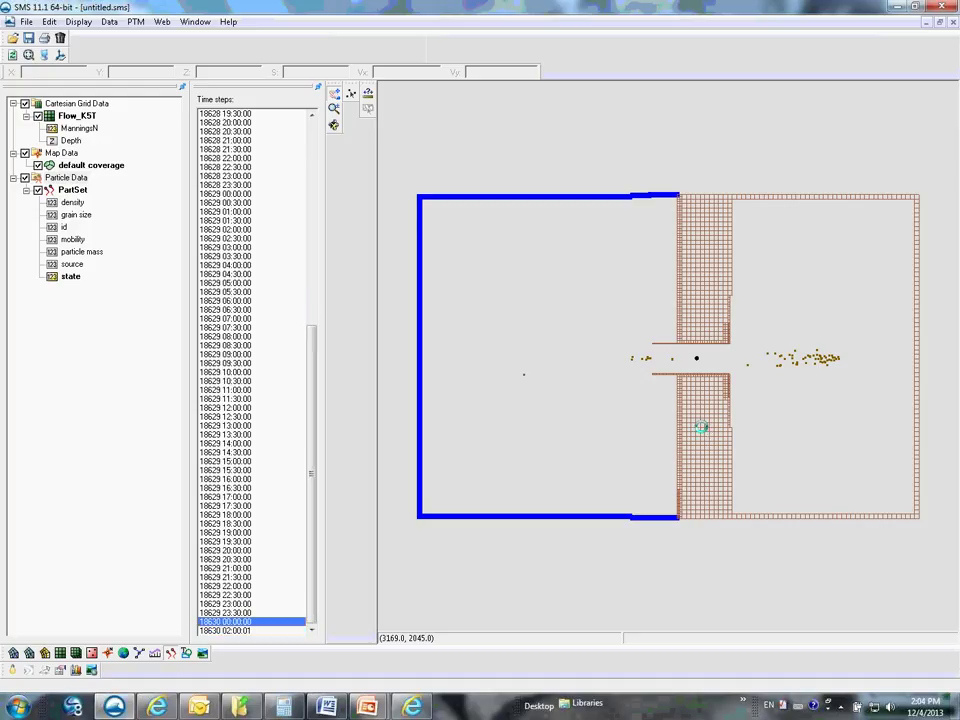
key(Up)
key(Up)
key(Up)
key(Up)
key(Up)
key(Up)
key(Up)
key(Up)
key(Up)
key(Up)
key(Up)
key(Up)
key(Up)
key(Up)
key(Up)
key(Up)
key(Up)
key(Up)
key(Up)
key(Up)
key(Up)
key(Up)
key(Up)
key(Up)
key(Up)
key(Up)
key(Up)
key(Up)
key(Up)
key(Up)
key(Up)
key(Up)
key(Up)
key(Up)
key(Up)
key(Up)
key(Up)
key(Up)
key(Up)
key(Up)
key(Up)
key(Up)
key(Up)
key(Up)
key(Up)
key(Up)
key(Up)
key(Up)
key(Up)
key(Up)
- Advance through the particle time steps again to 18628 14:30:00 to examine how particles move on both sides of the inlet
key(Down)
key(Down)
key(Down)
key(Down)
key(Down)
key(Down)
key(Down)
key(Down)
key(Down)
key(Down)
key(Down)
key(Down)
key(Down)
key(Down)
key(Down)
key(Down)
key(Down)
key(Down)
key(Down)
key(Down)
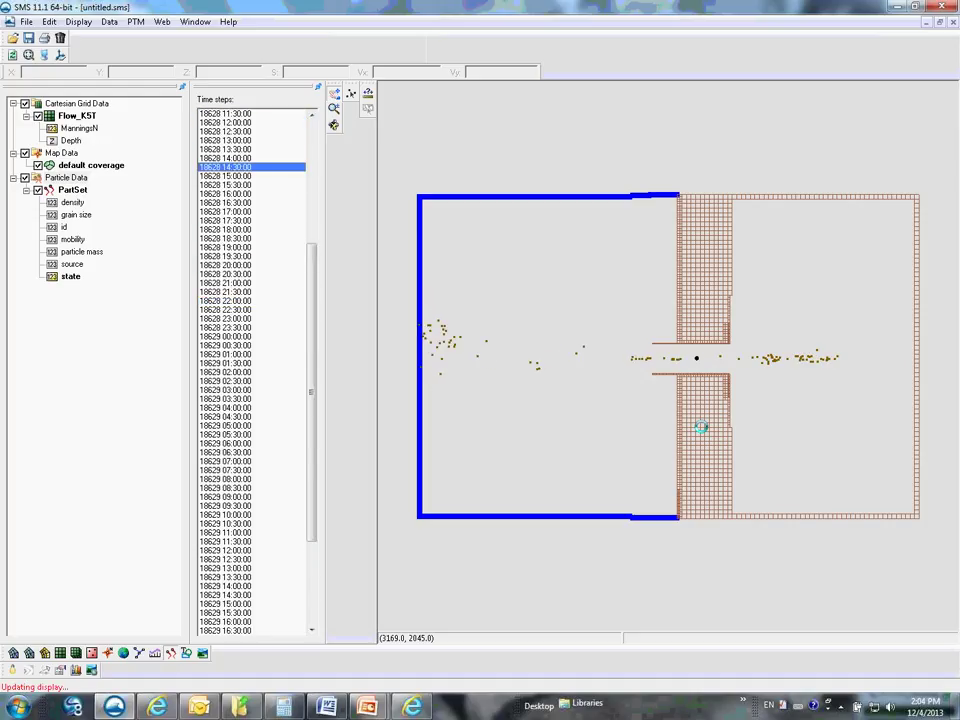